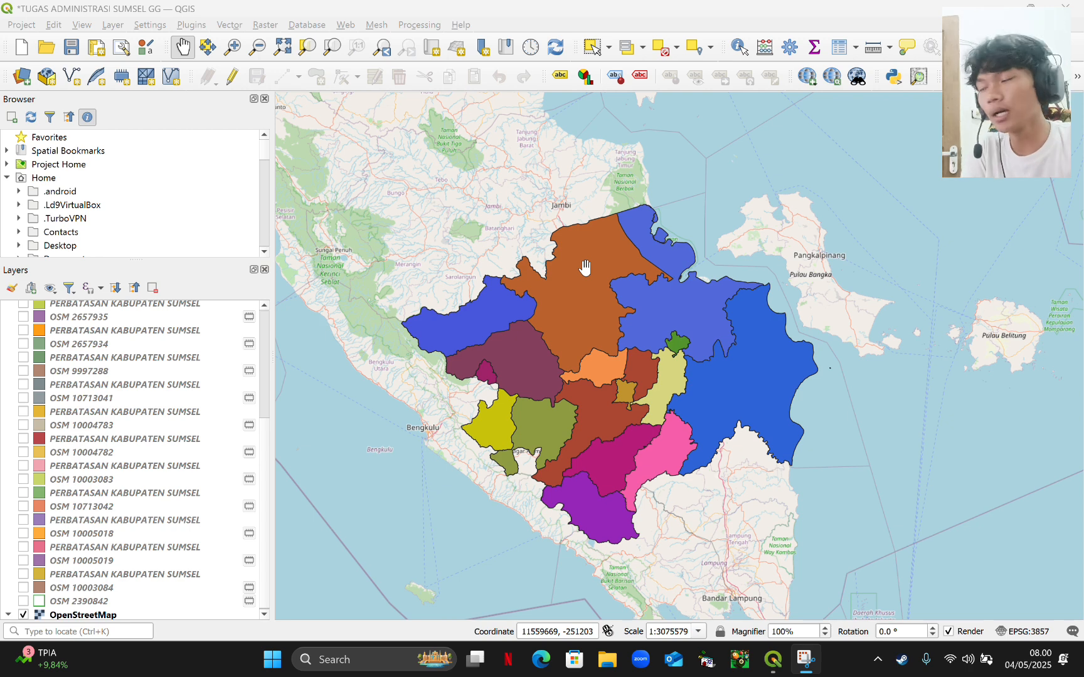
{"action": "scroll", "coordinate": [157, 470], "scroll_direction": "up", "scroll_amount": 5}
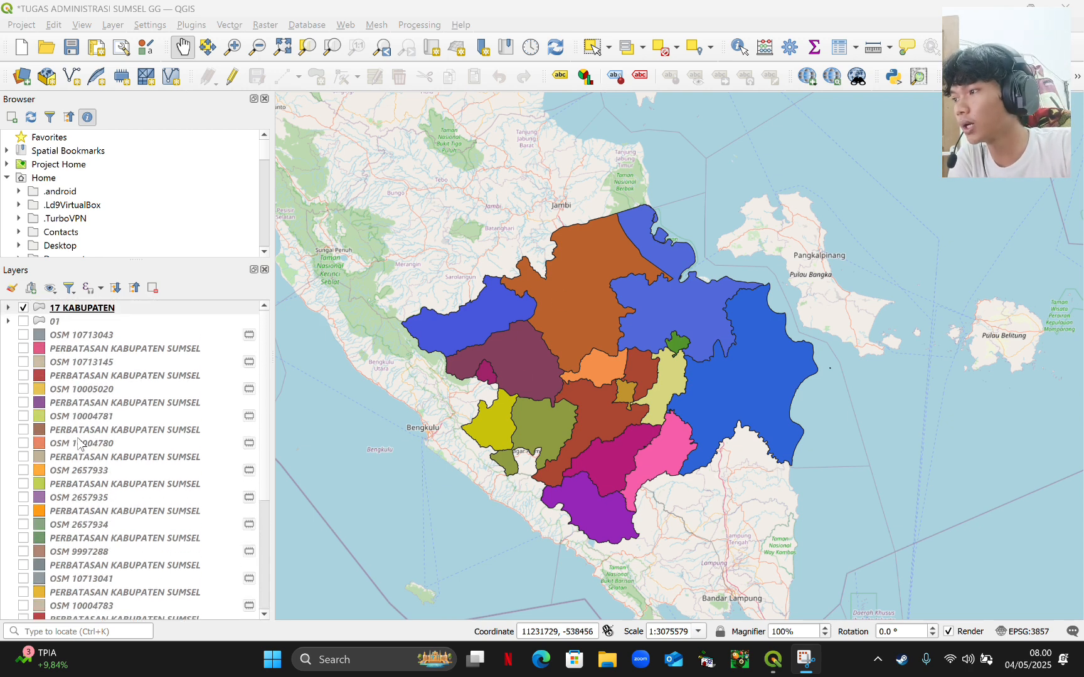
{"action": "scroll", "coordinate": [39, 449], "scroll_direction": "down", "scroll_amount": 5}
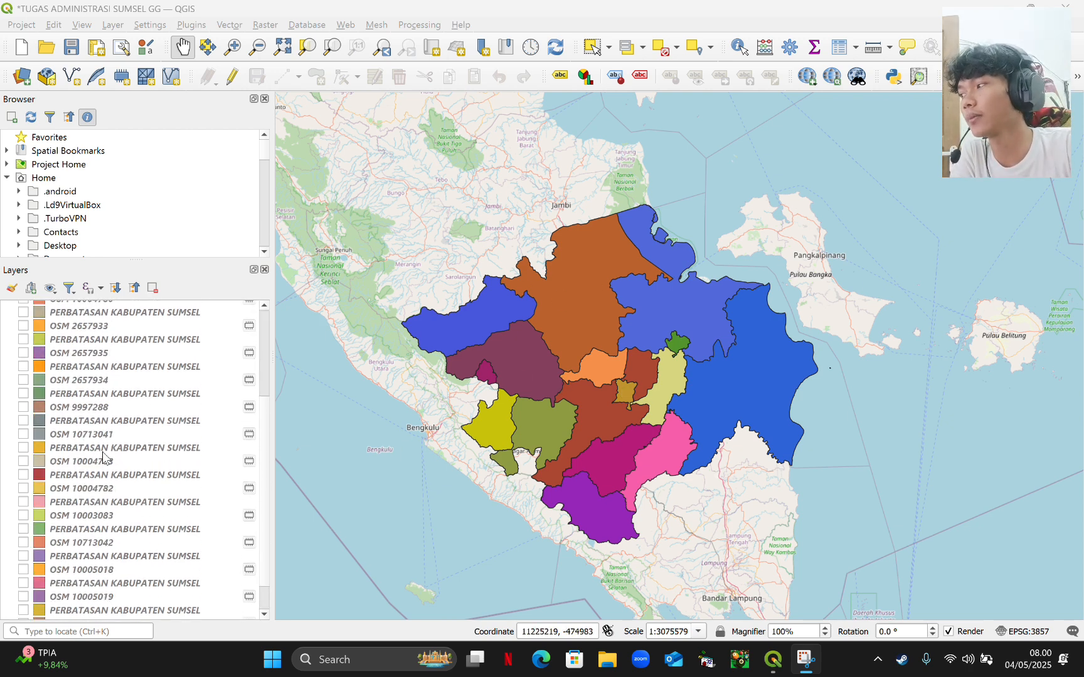
{"action": "right_click", "coordinate": [896, 28]}
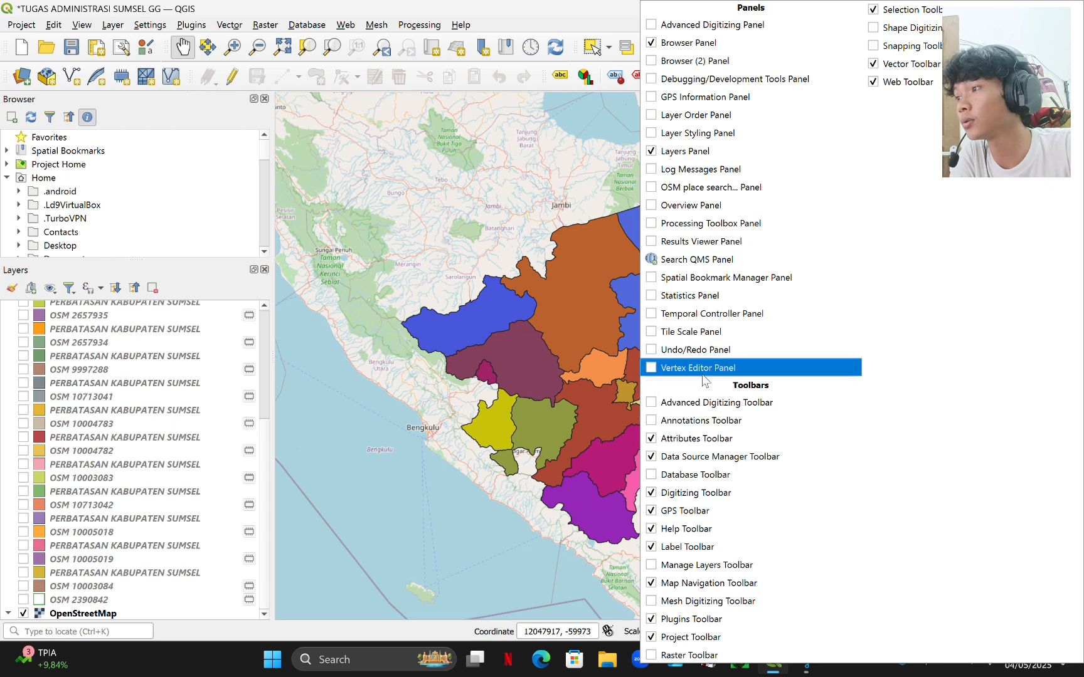
{"action": "left_click", "coordinate": [683, 259]}
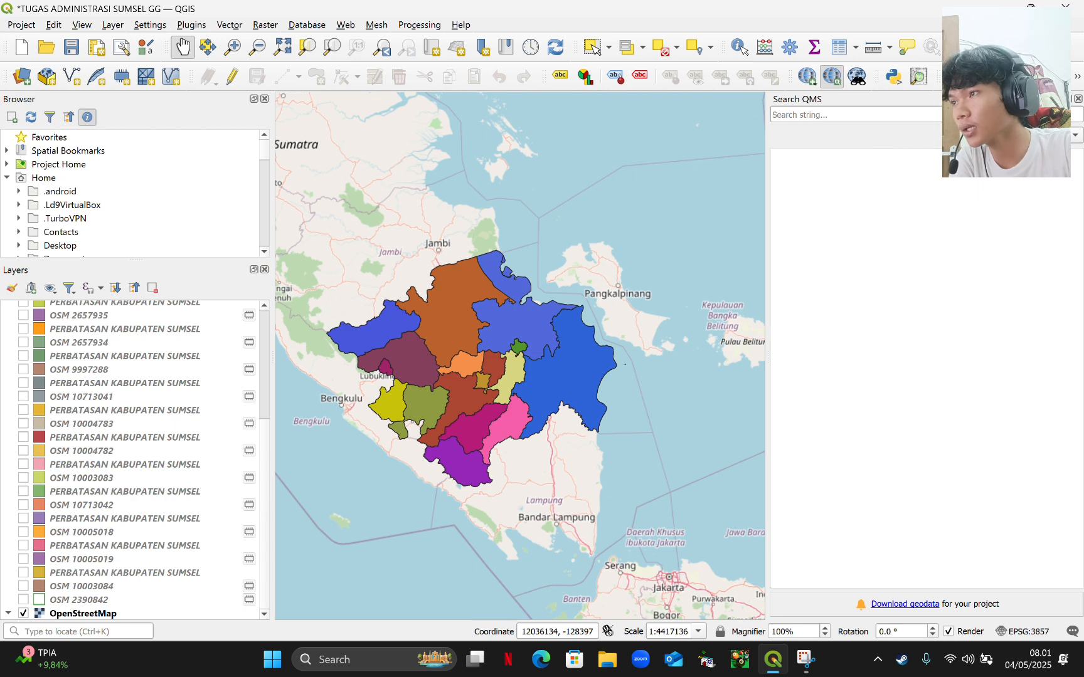
{"action": "left_click", "coordinate": [818, 116]}
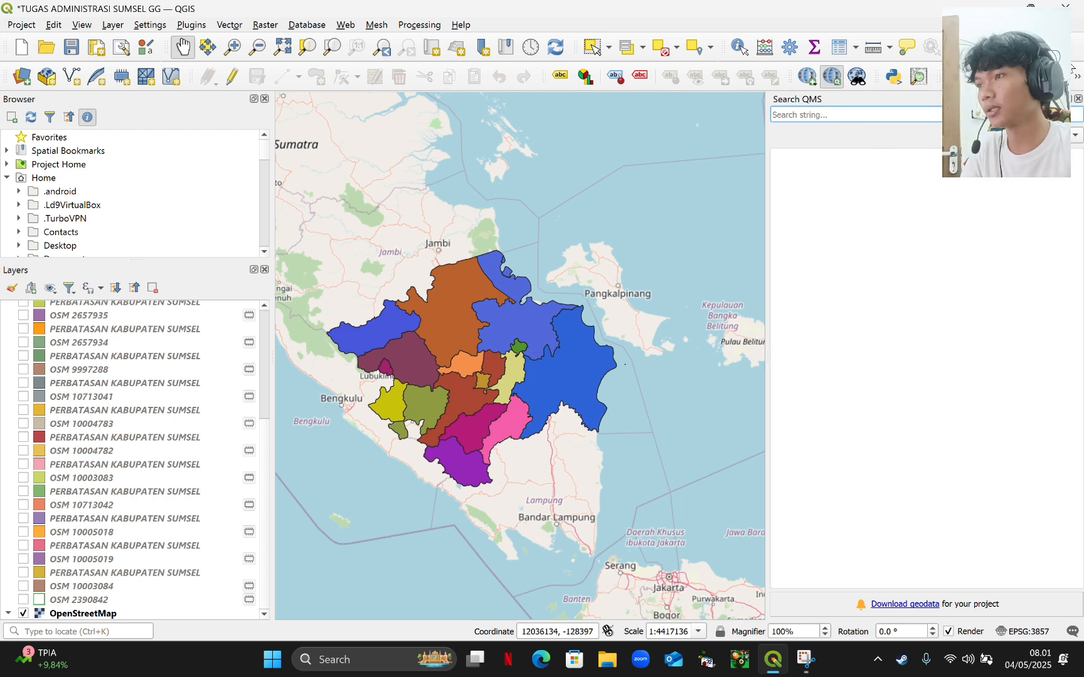
{"action": "left_click", "coordinate": [1078, 99]}
{"action": "right_click", "coordinate": [855, 12]}
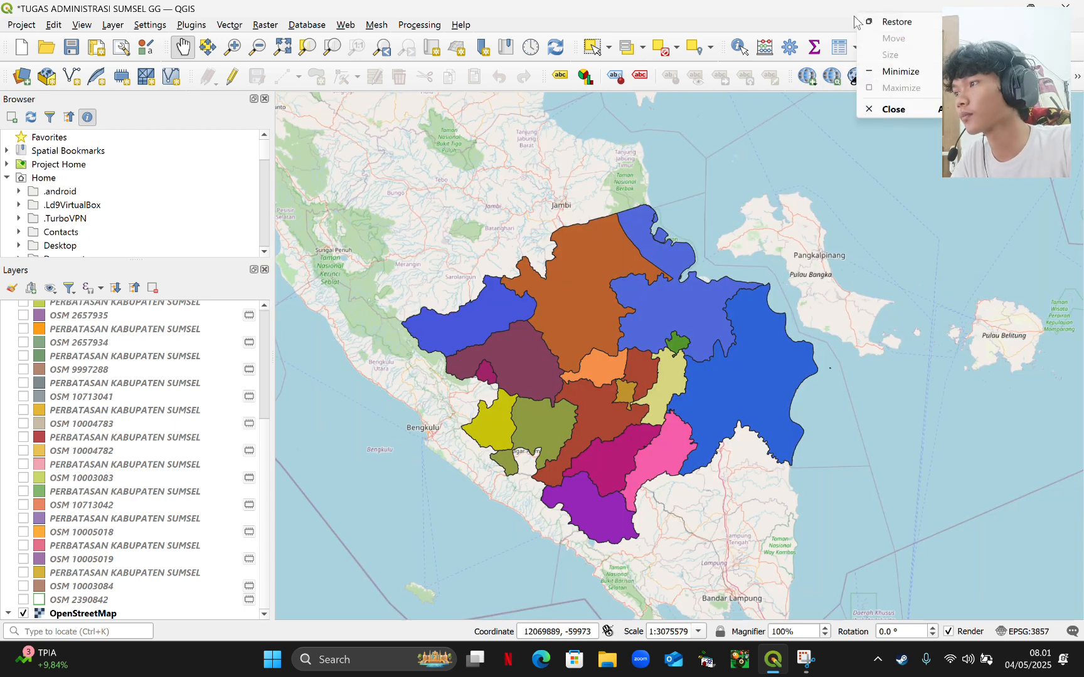
Show the OSM place search panel and search for prabumulih
{"action": "right_click", "coordinate": [856, 28]}
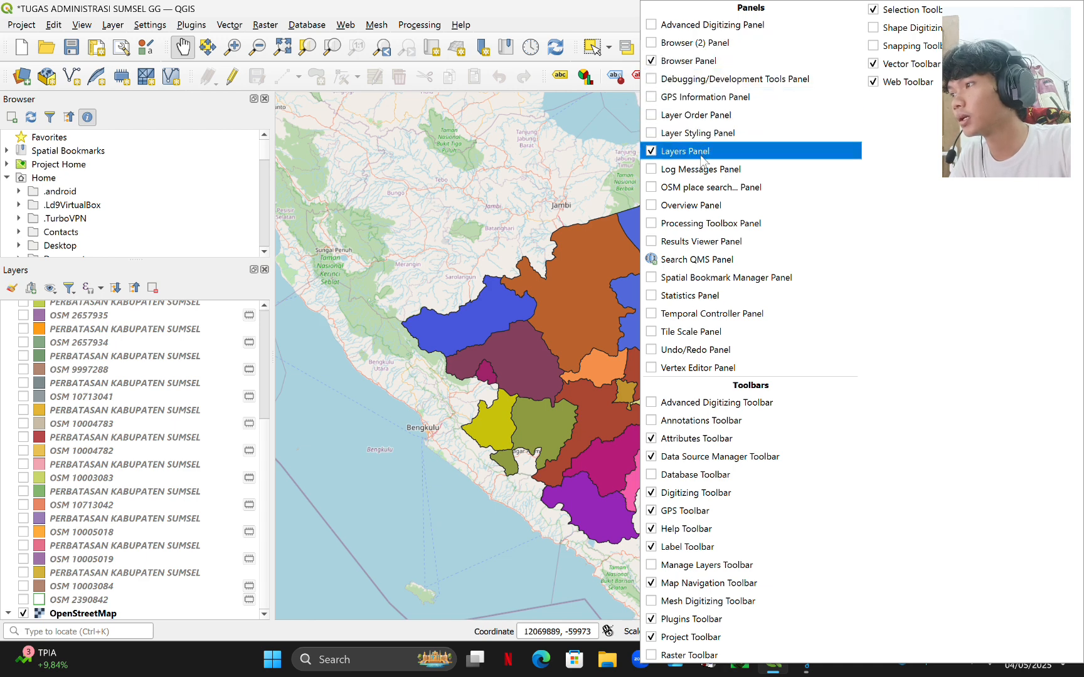
{"action": "left_click", "coordinate": [709, 187]}
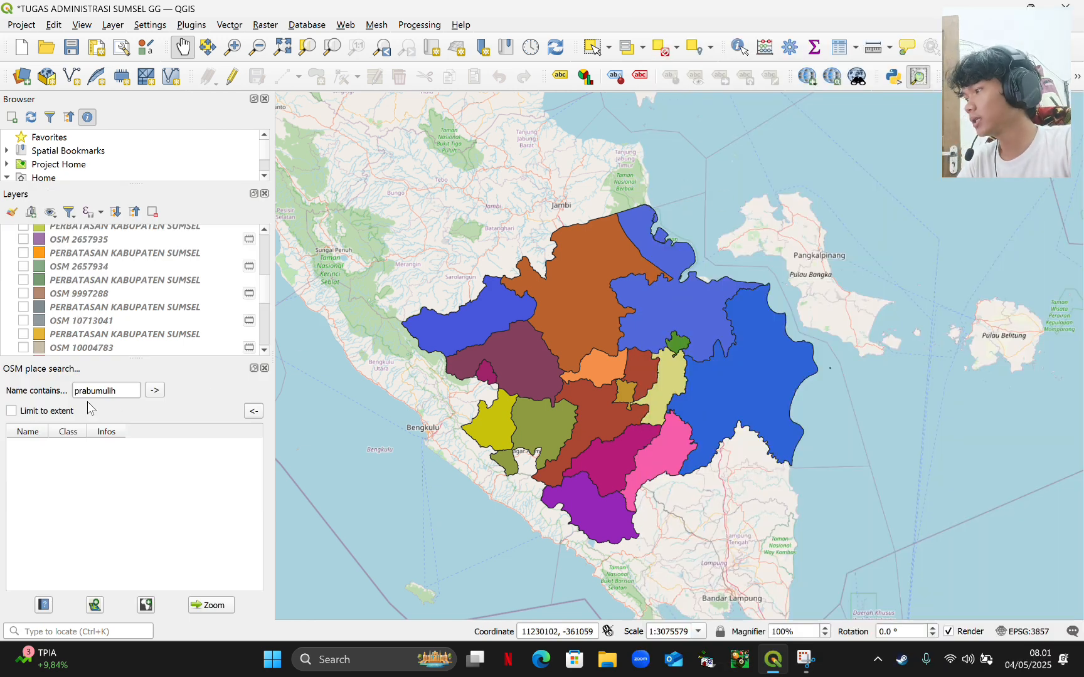
{"action": "double_click", "coordinate": [125, 390]}
{"action": "key", "text": "Return"}
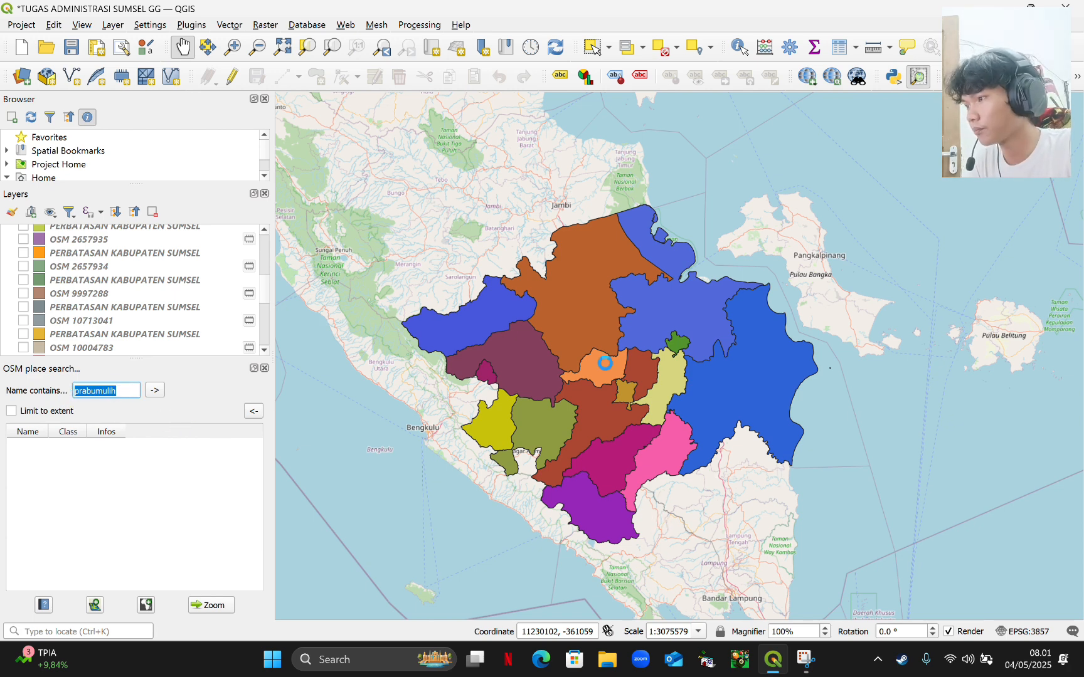
Hide the 17 KABUPATEN layer and switch the OpenStreetMap base layer off and back on
{"action": "scroll", "coordinate": [105, 301], "scroll_direction": "up", "scroll_amount": 5}
{"action": "scroll", "coordinate": [104, 301], "scroll_direction": "up", "scroll_amount": 2}
{"action": "left_click", "coordinate": [24, 231]}
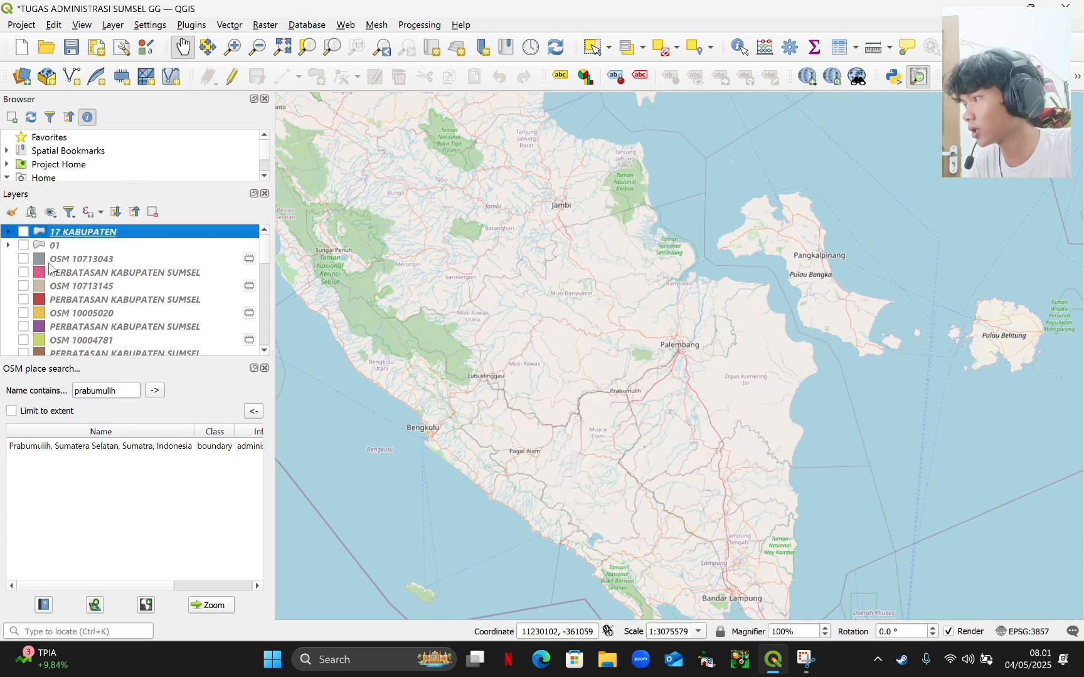
{"action": "scroll", "coordinate": [42, 330], "scroll_direction": "down", "scroll_amount": 10}
{"action": "left_click", "coordinate": [28, 352]}
{"action": "left_click", "coordinate": [27, 353]}
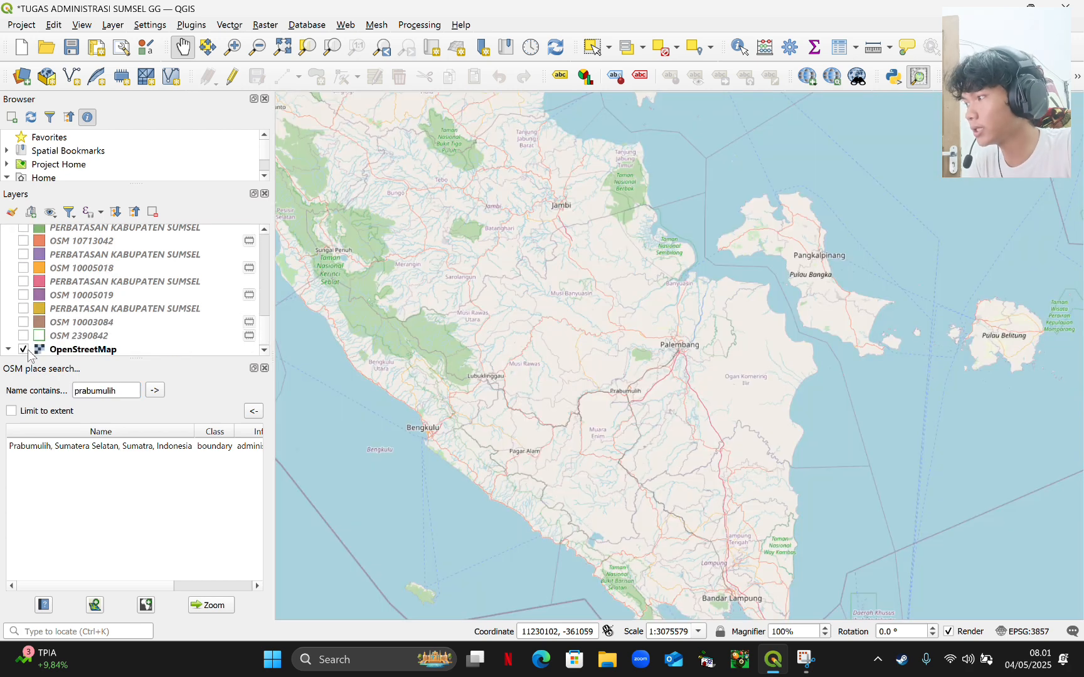
{"action": "scroll", "coordinate": [44, 169], "scroll_direction": "down", "scroll_amount": 8}
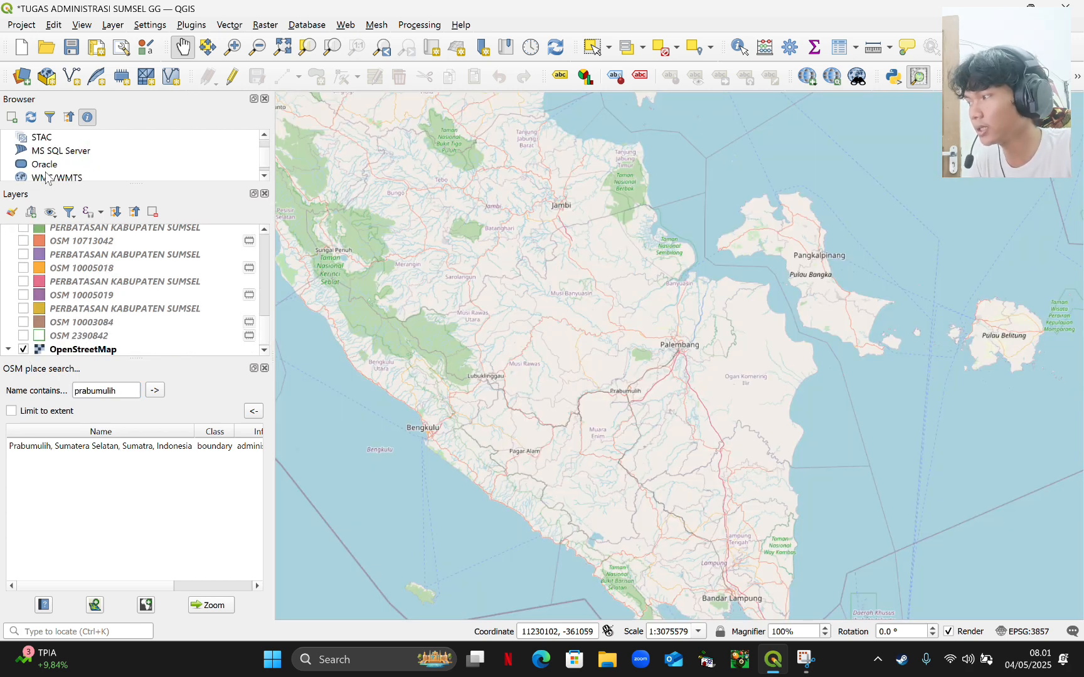
Zoom to the found Prabumulih, Sumatera Selatan boundary and add it to the map as a new vector layer
{"action": "left_click", "coordinate": [116, 445]}
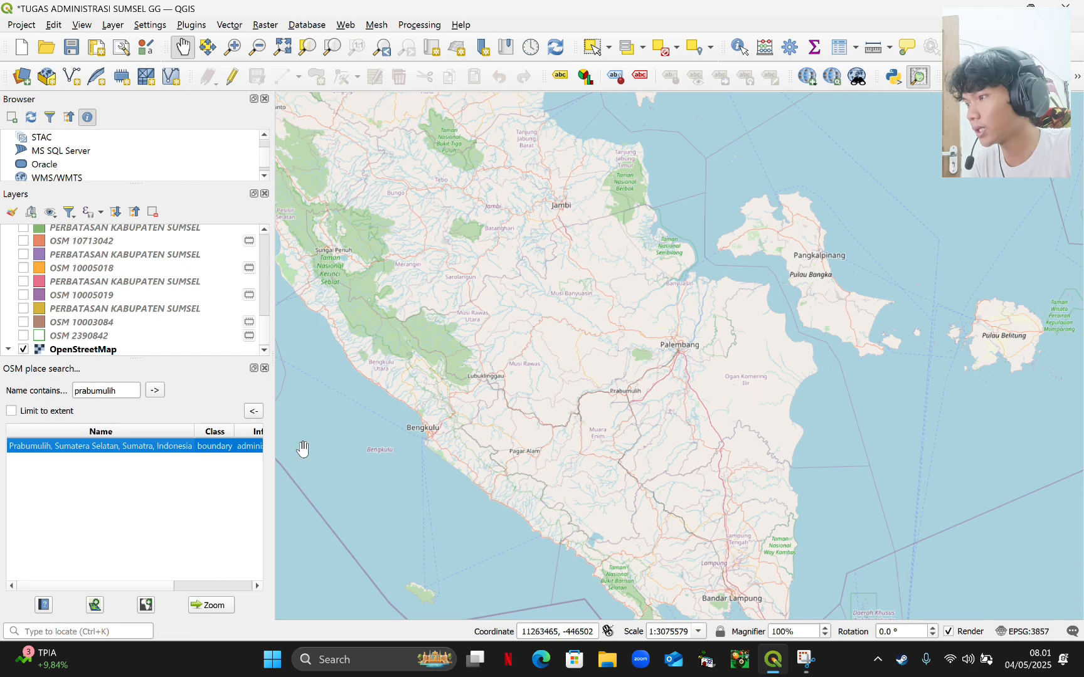
{"action": "double_click", "coordinate": [136, 447]}
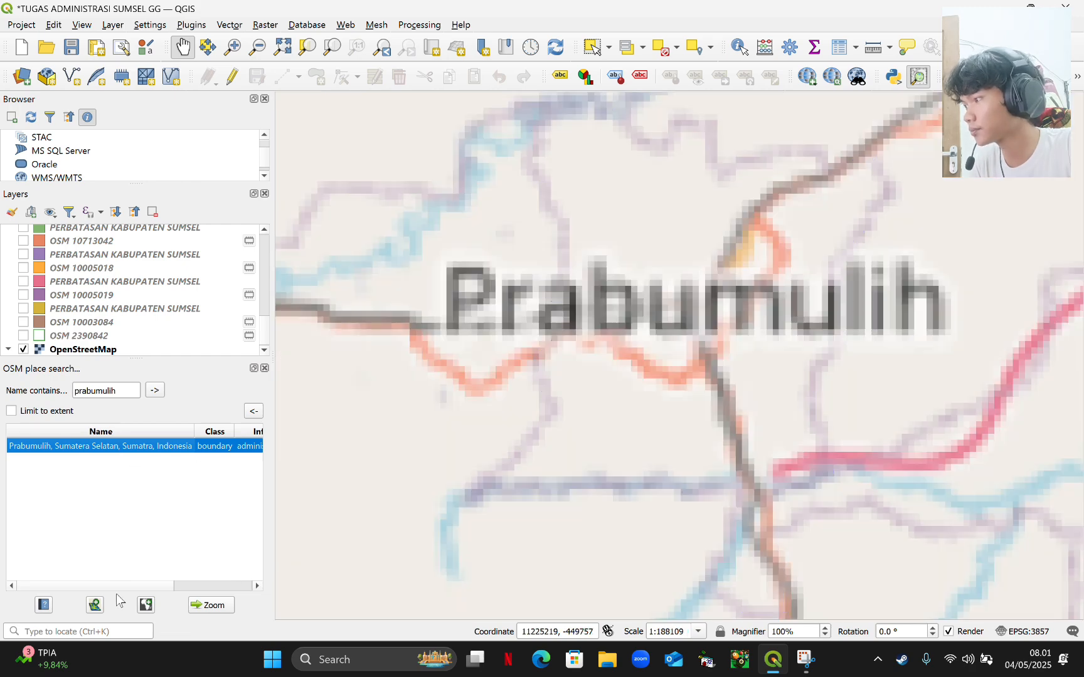
{"action": "scroll", "coordinate": [640, 385], "scroll_direction": "down", "scroll_amount": 4}
{"action": "scroll", "coordinate": [638, 388], "scroll_direction": "up", "scroll_amount": 1}
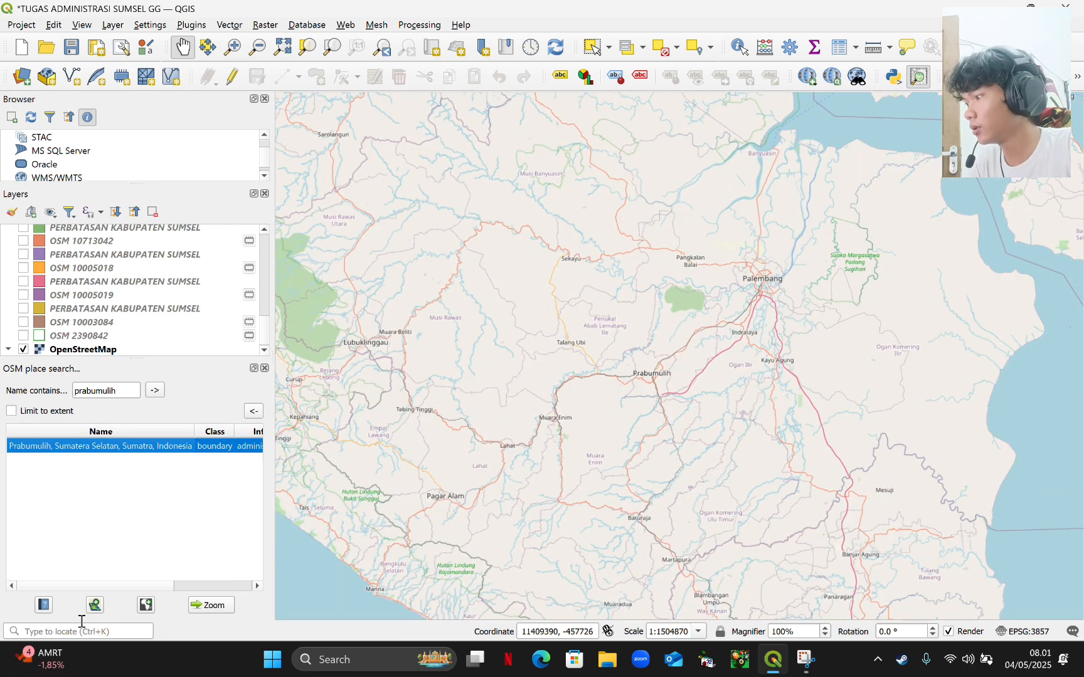
{"action": "left_click", "coordinate": [95, 605]}
{"action": "left_click_drag", "start_coordinate": [629, 400], "coordinate": [587, 412]}
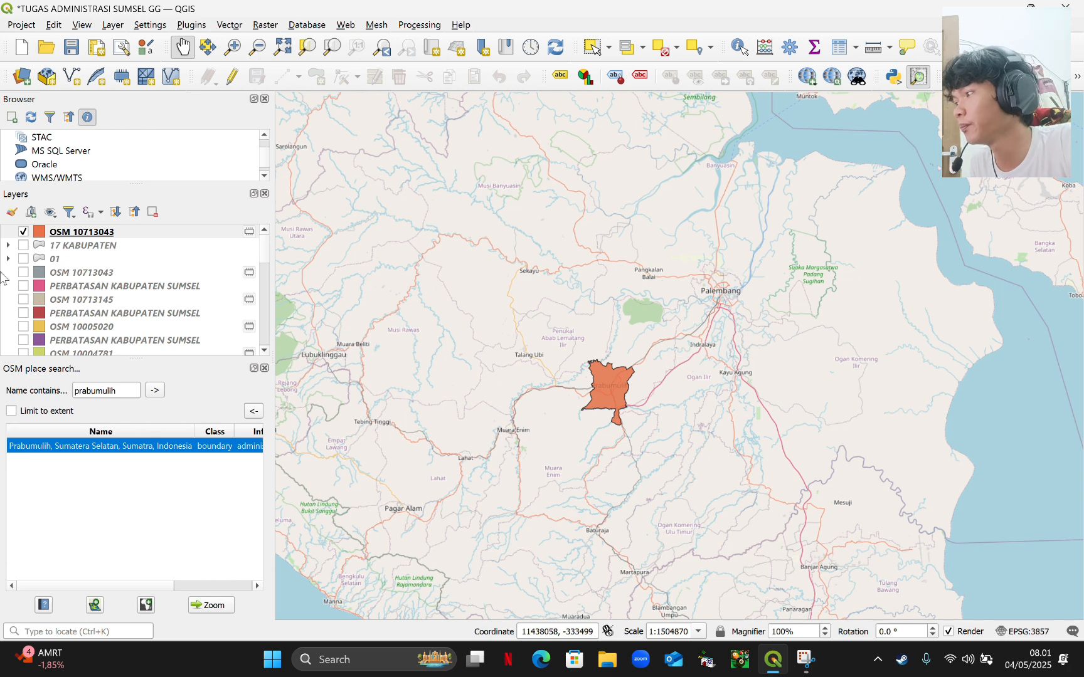
Close the OSM place search panel, remove the new Prabumulih boundary layer and show the 17 KABUPATEN layer again
{"action": "left_click", "coordinate": [264, 368]}
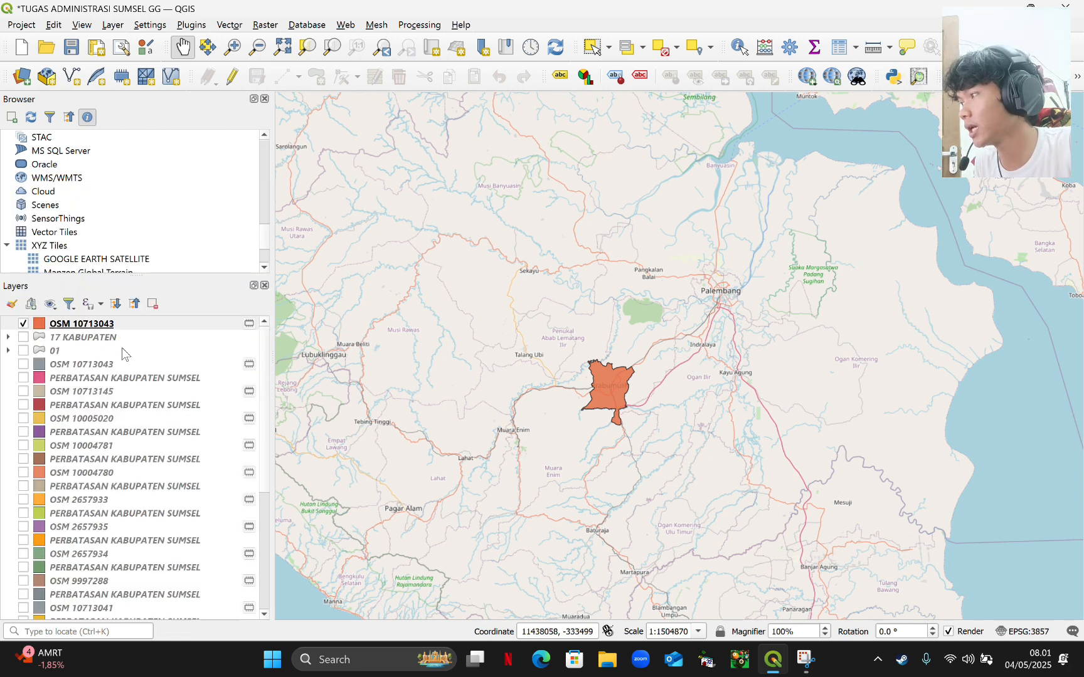
{"action": "left_click", "coordinate": [152, 304]}
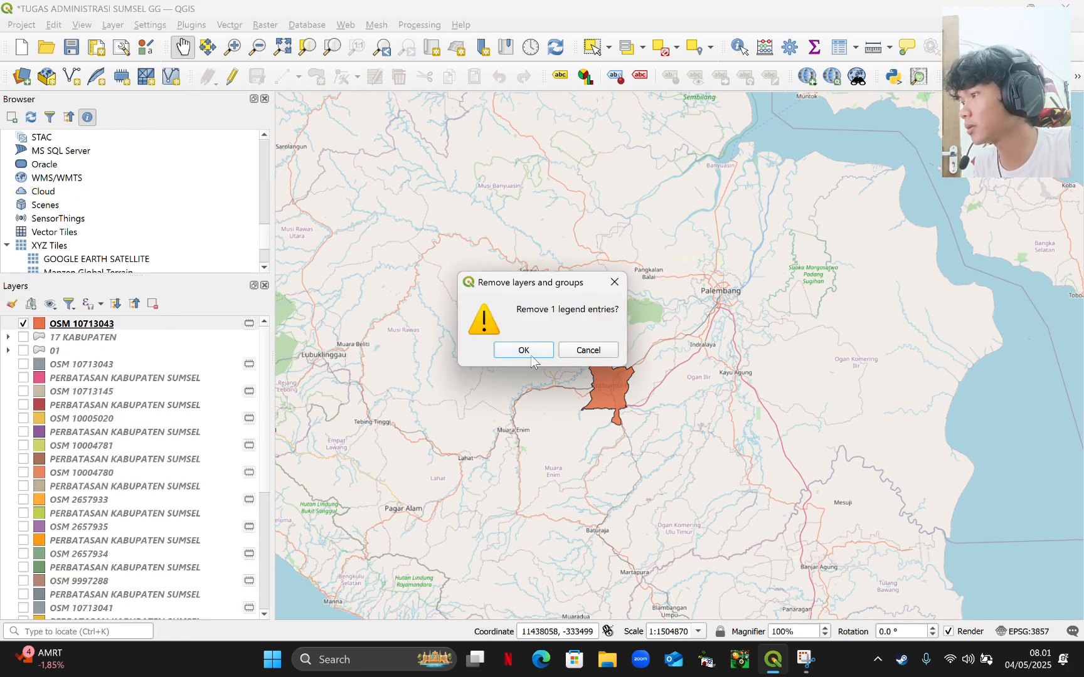
{"action": "left_click", "coordinate": [523, 352]}
{"action": "left_click", "coordinate": [23, 323]}
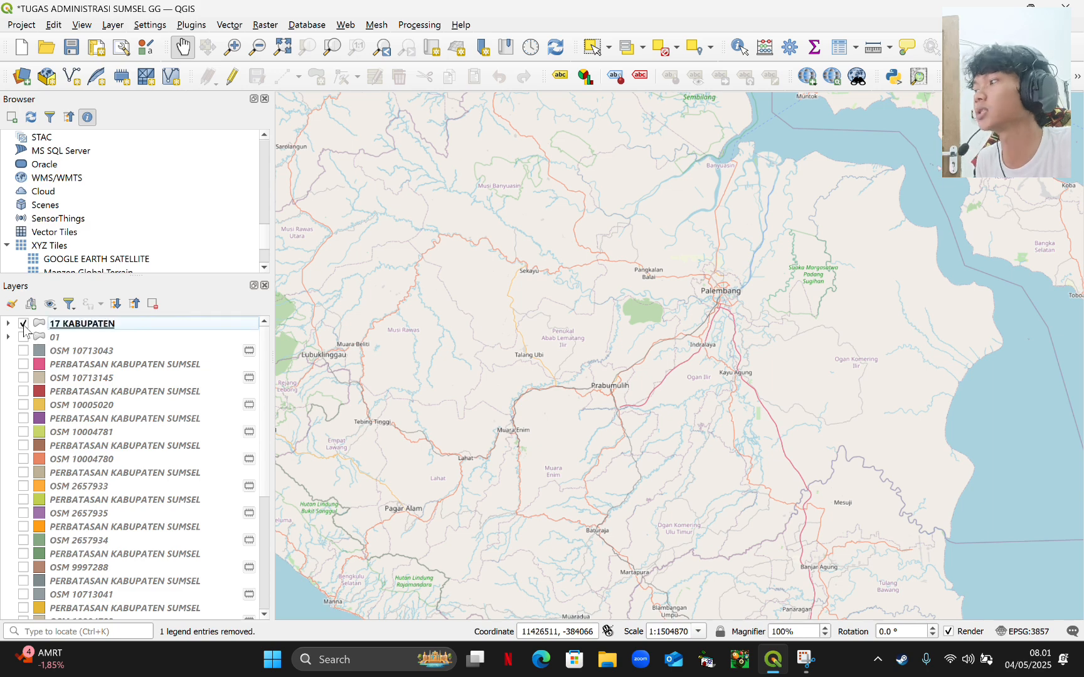
Open the attribute table of the 17 KABUPATEN layer
{"action": "scroll", "coordinate": [648, 362], "scroll_direction": "down", "scroll_amount": 1}
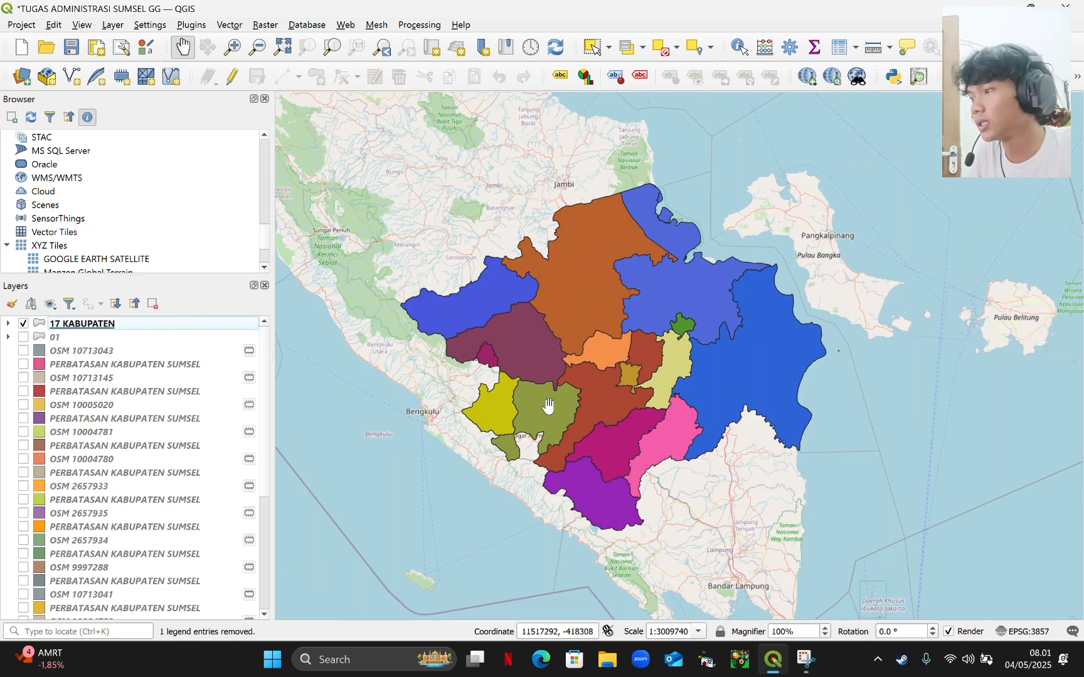
{"action": "left_click_drag", "start_coordinate": [546, 405], "coordinate": [464, 437]}
{"action": "right_click", "coordinate": [109, 330]}
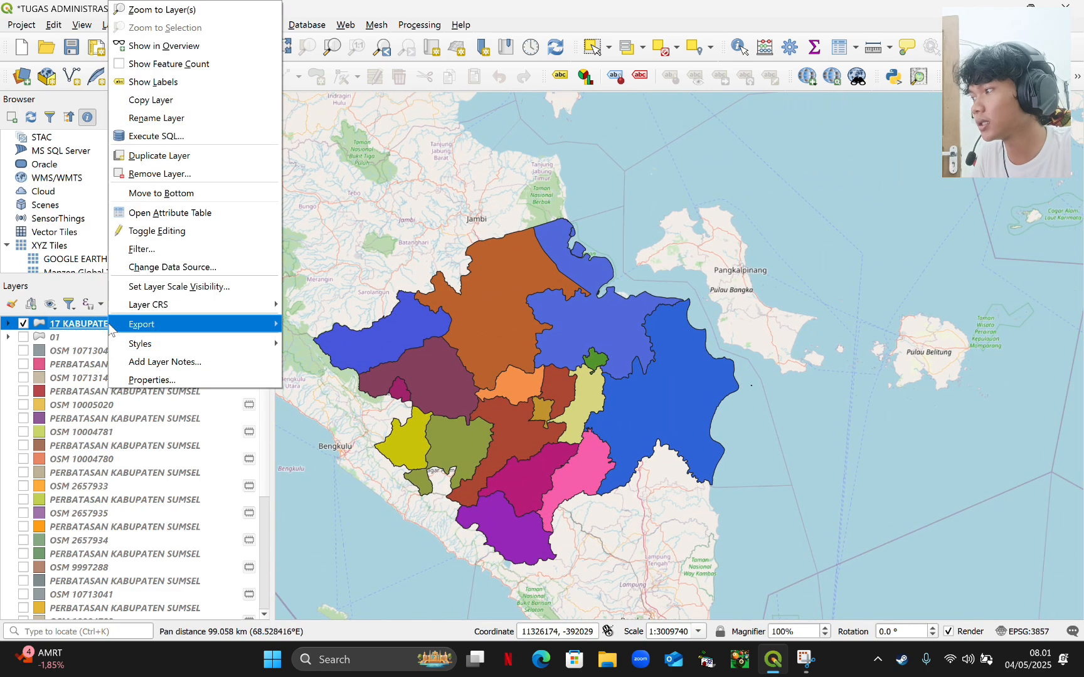
{"action": "left_click", "coordinate": [191, 213]}
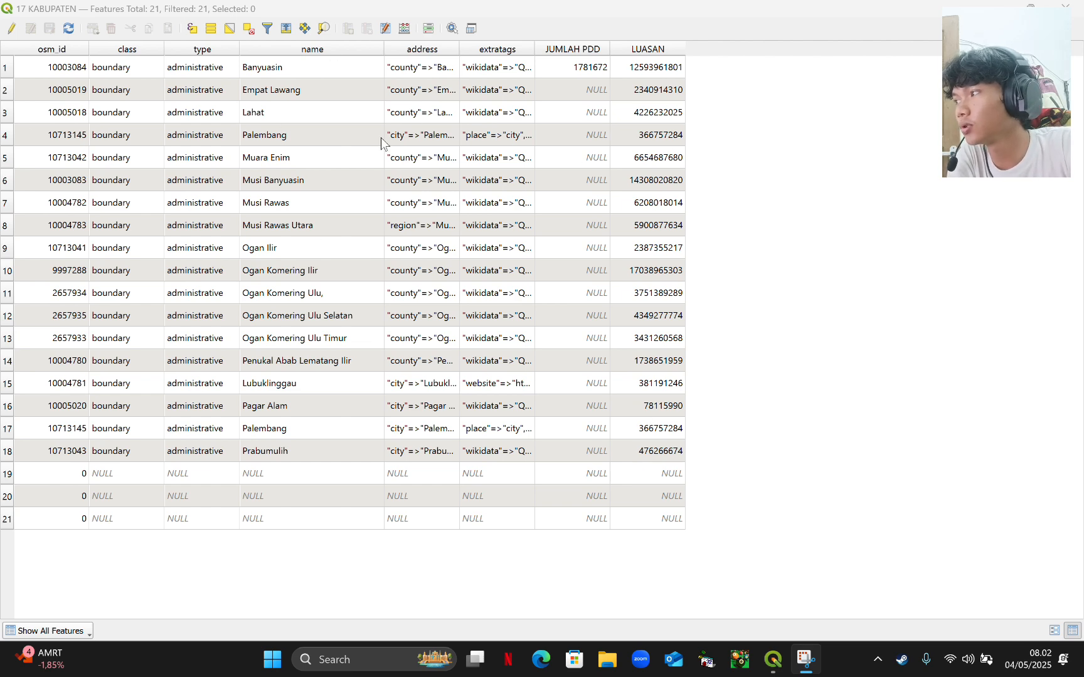
Open the field calculator, choose Integer (64 bit) for a new field, view the Geometry function $area, and close without applying
{"action": "left_click", "coordinate": [408, 31]}
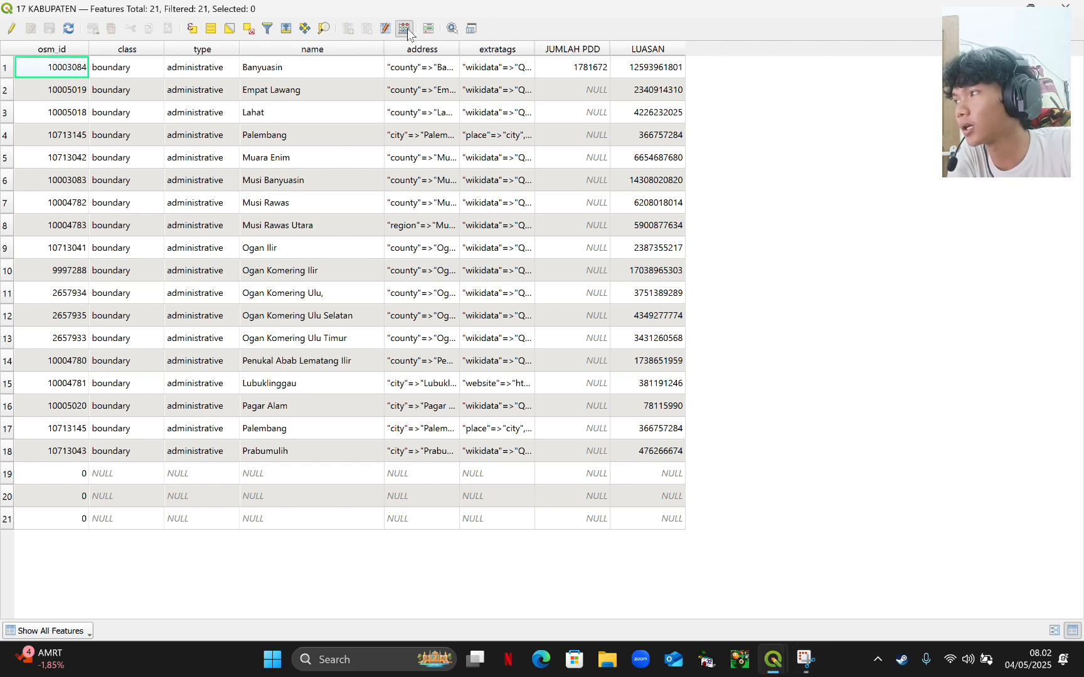
{"action": "left_click", "coordinate": [442, 190]}
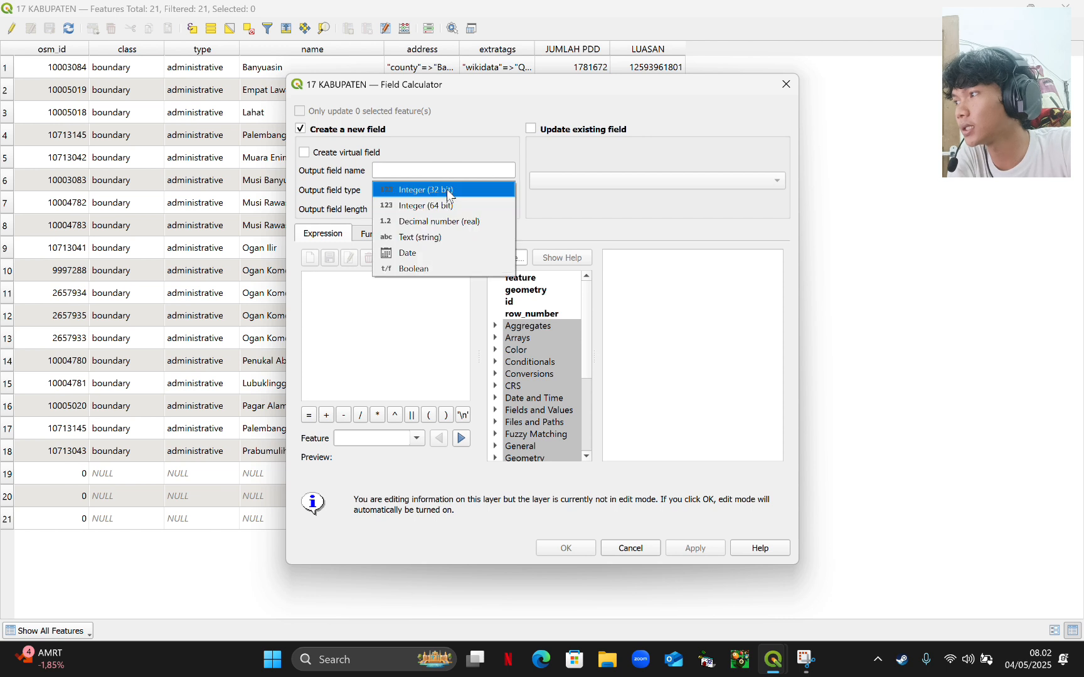
{"action": "left_click", "coordinate": [430, 209]}
{"action": "scroll", "coordinate": [539, 319], "scroll_direction": "down", "scroll_amount": 1}
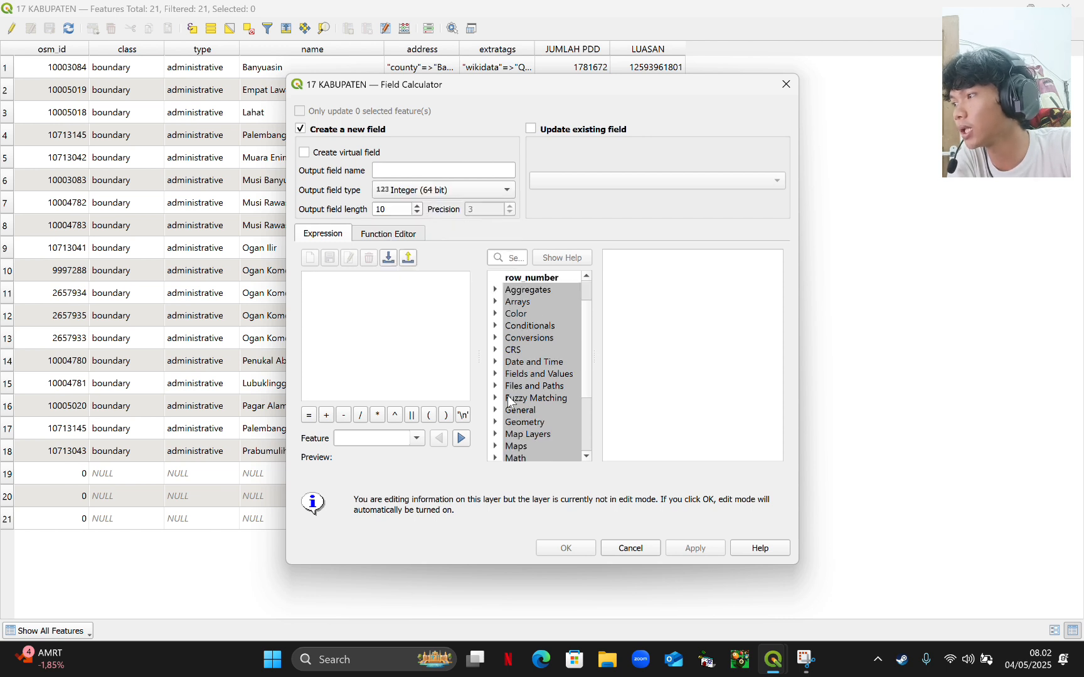
{"action": "left_click", "coordinate": [496, 422]}
{"action": "scroll", "coordinate": [527, 433], "scroll_direction": "down", "scroll_amount": 2}
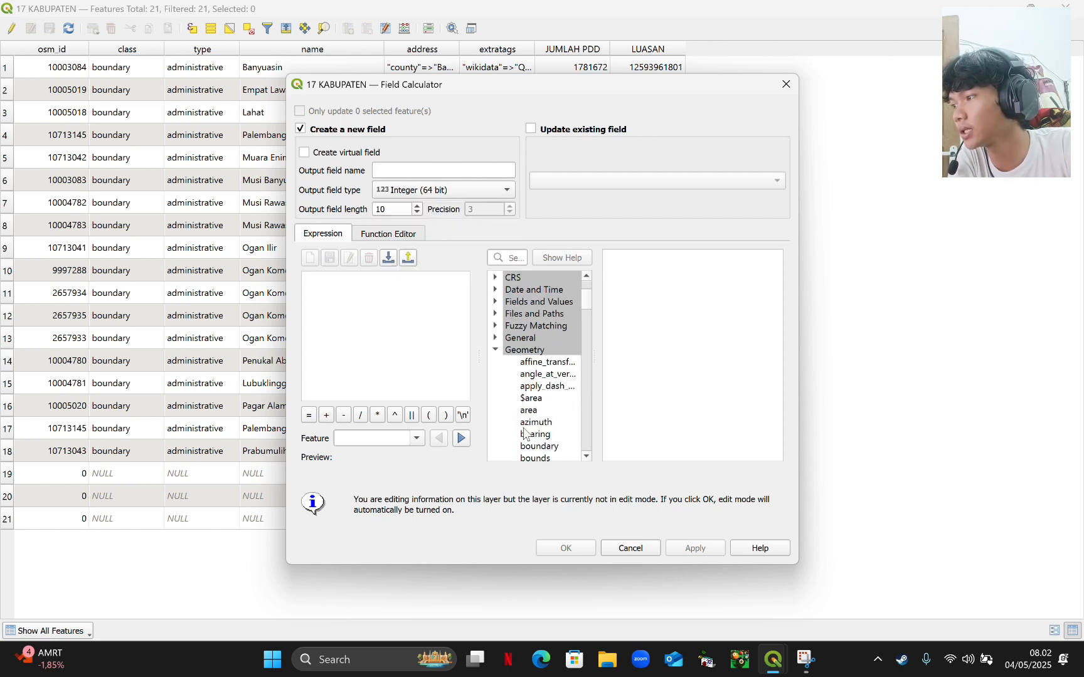
{"action": "left_click", "coordinate": [525, 401]}
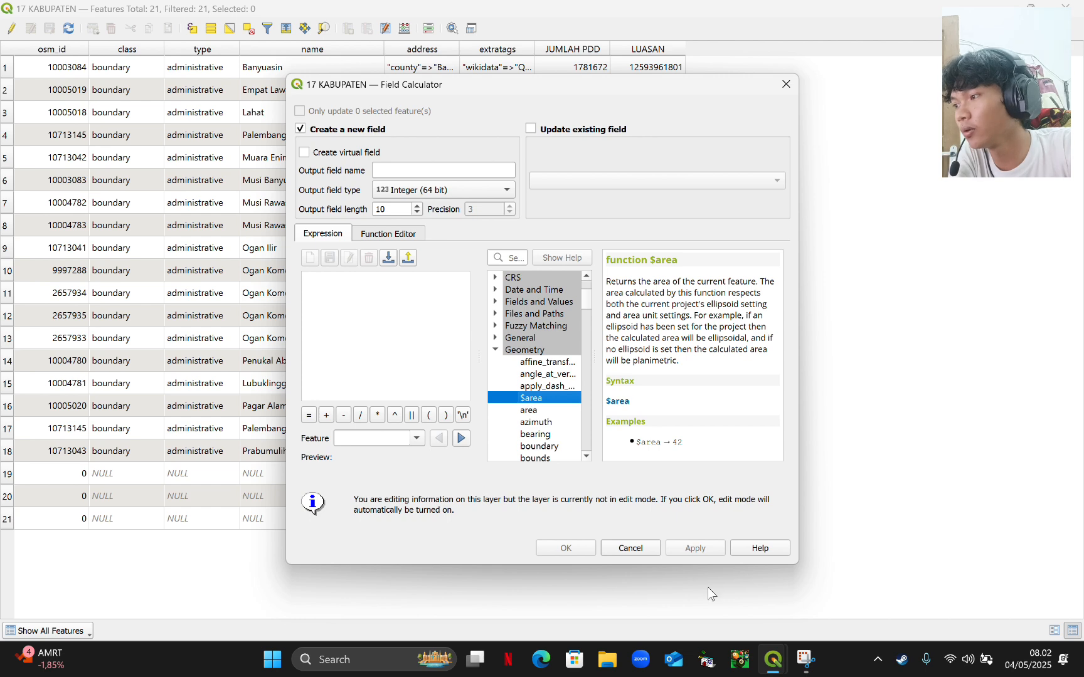
{"action": "left_click", "coordinate": [786, 84]}
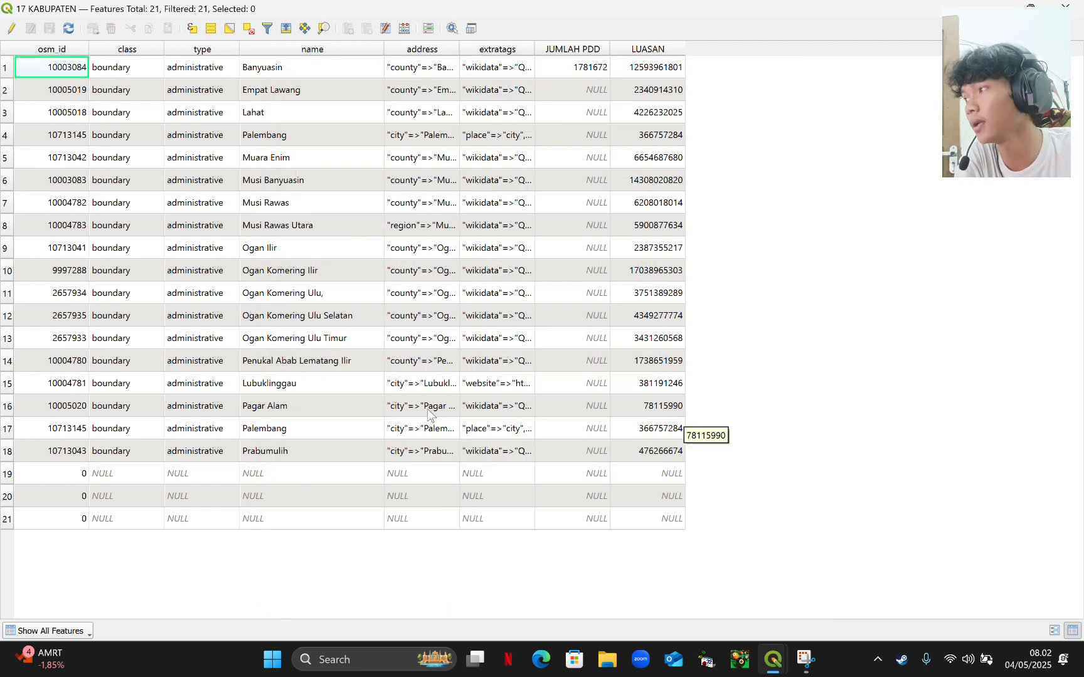
Examine the regency names and the unfilled records in the attribute table, selecting row 19
{"action": "left_click", "coordinate": [293, 321]}
{"action": "left_click", "coordinate": [271, 476]}
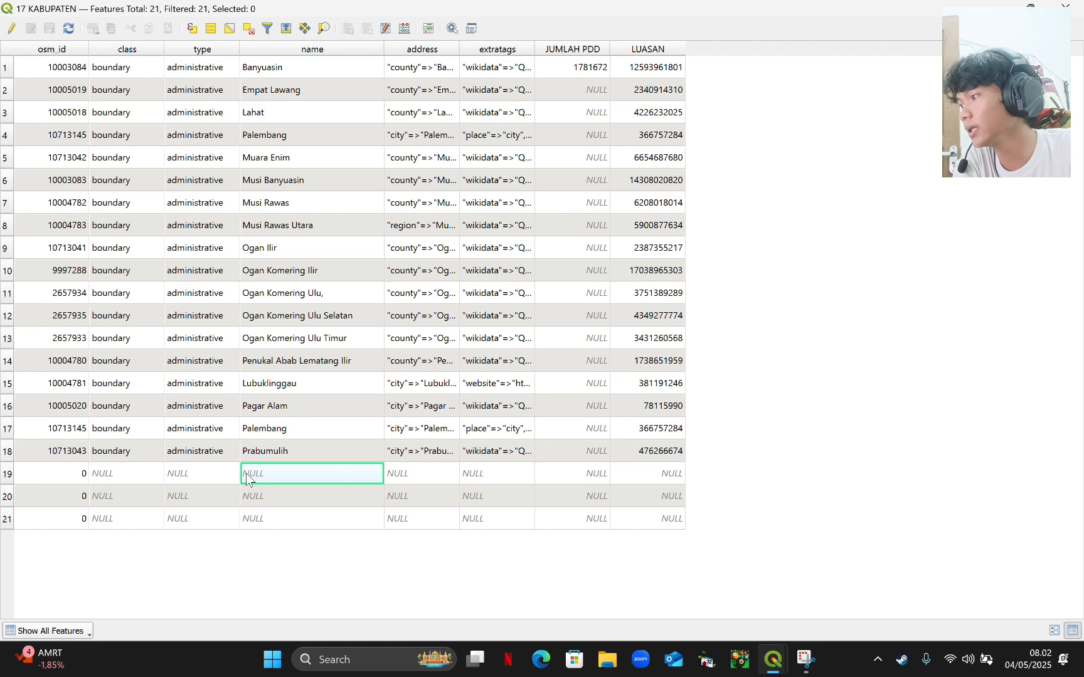
{"action": "left_click", "coordinate": [8, 475]}
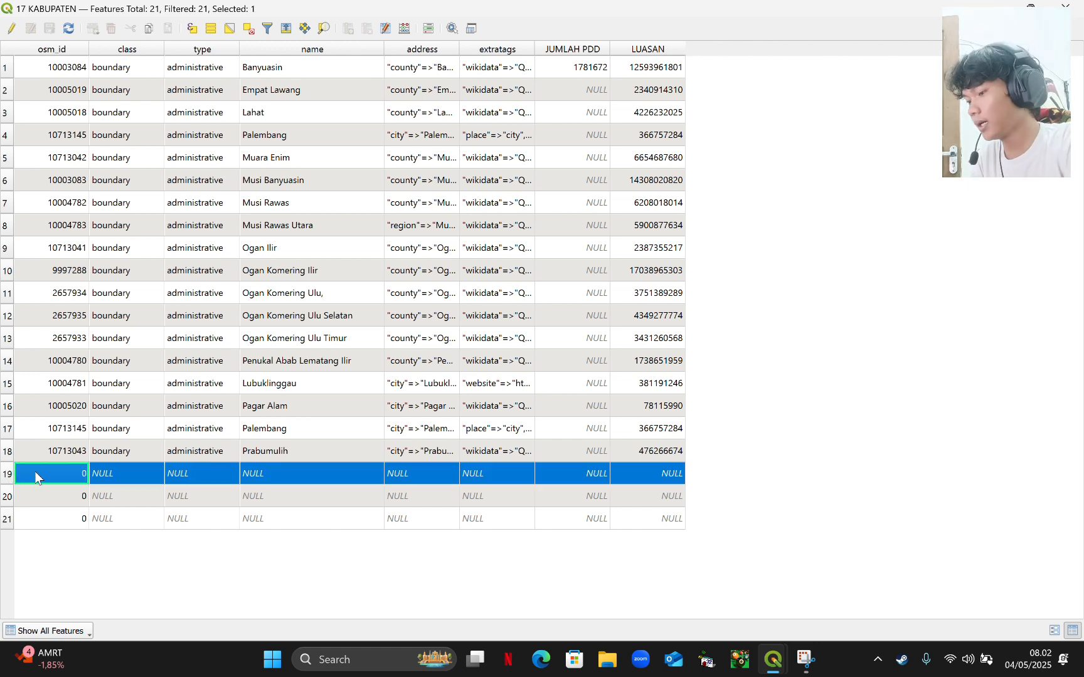
{"action": "key", "text": "Down"}
{"action": "key", "text": "Down"}
{"action": "key", "text": "Up"}
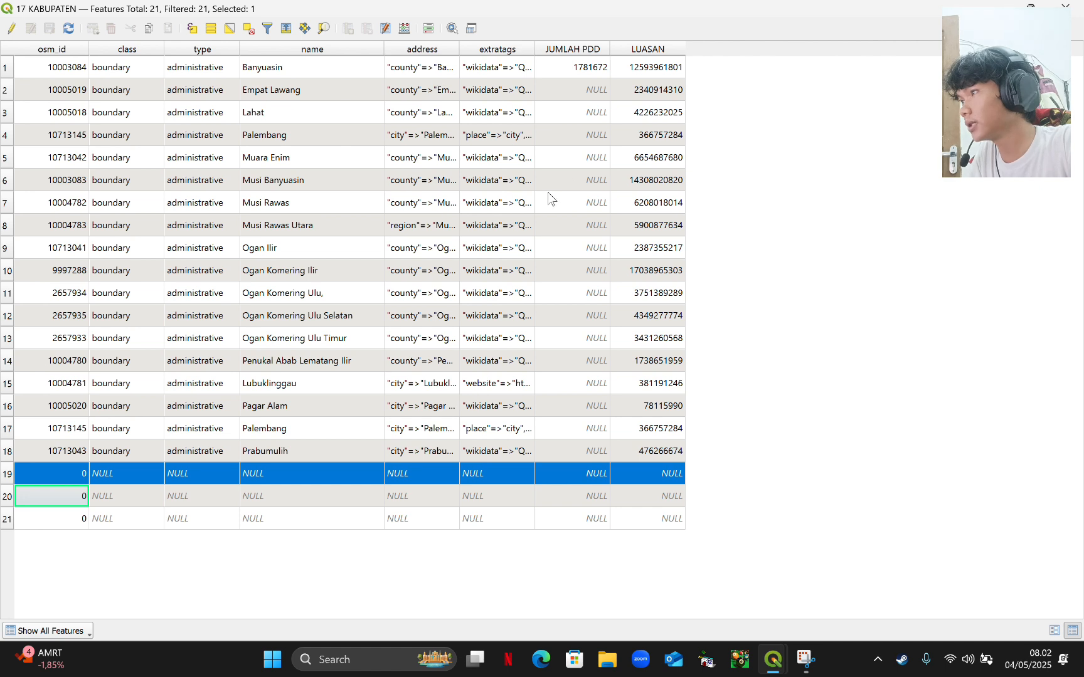
{"action": "left_click", "coordinate": [480, 407]}
{"action": "left_click", "coordinate": [342, 408]}
{"action": "left_click", "coordinate": [309, 385]}
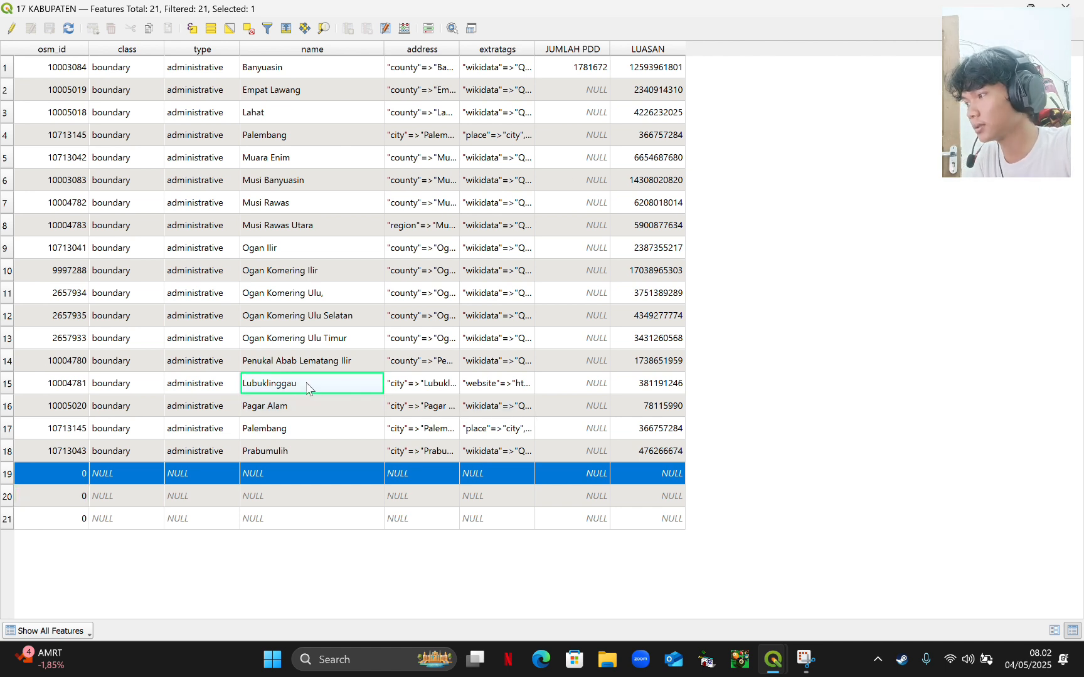
Turn on table editing, open the Ogan Ilir name for editing, and close the attribute table with editing switched off
{"action": "left_click", "coordinate": [12, 28]}
{"action": "double_click", "coordinate": [309, 271]}
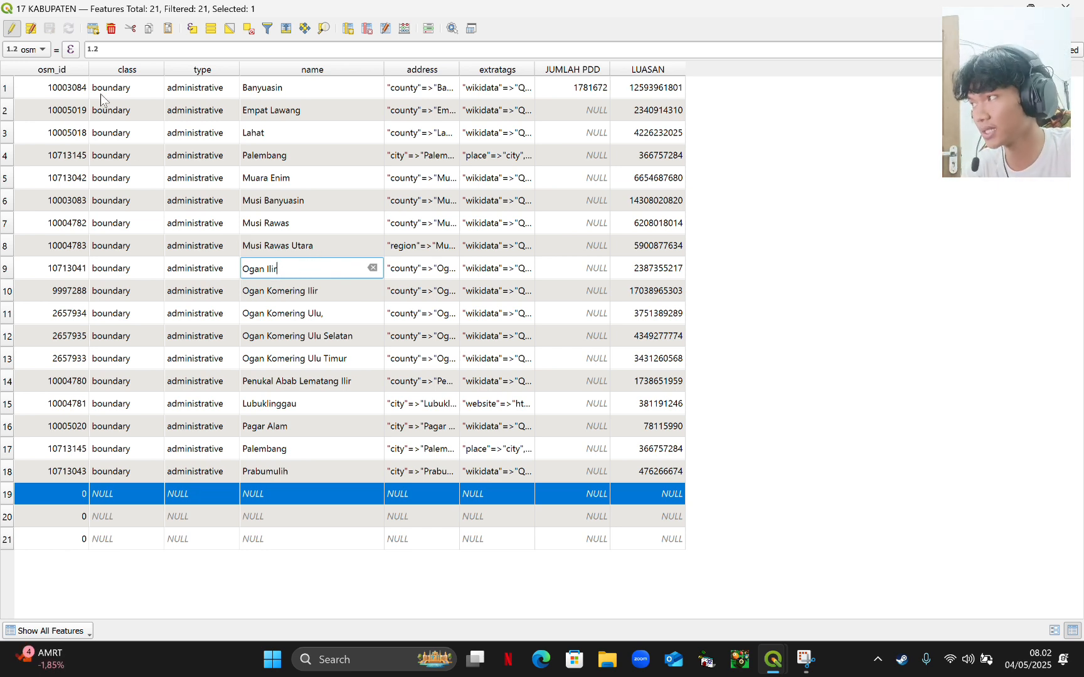
{"action": "left_click", "coordinate": [11, 29]}
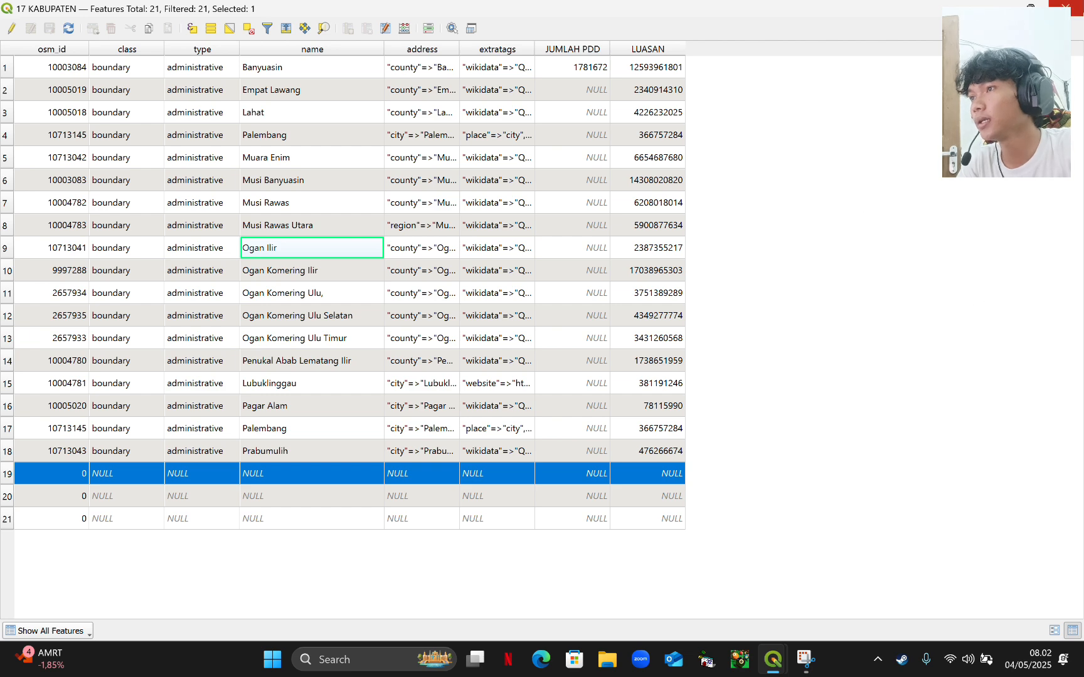
{"action": "left_click", "coordinate": [1066, 6]}
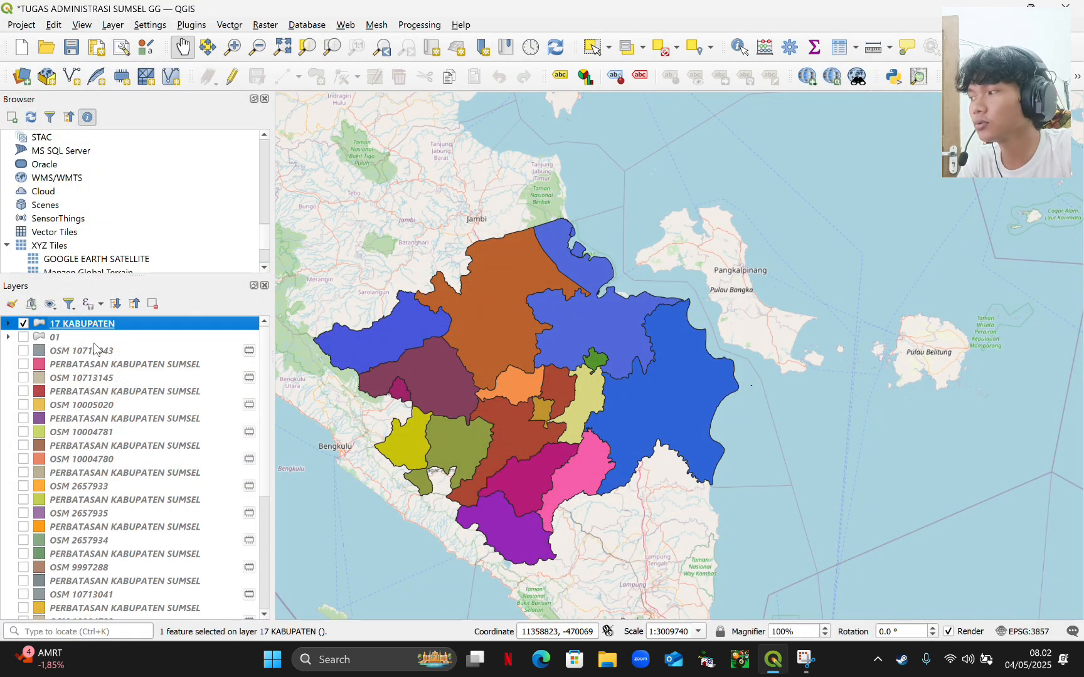
Hide the 17 KABUPATEN layer so that only the OpenStreetMap base is displayed
{"action": "left_click", "coordinate": [24, 323]}
{"action": "left_click", "coordinate": [24, 324]}
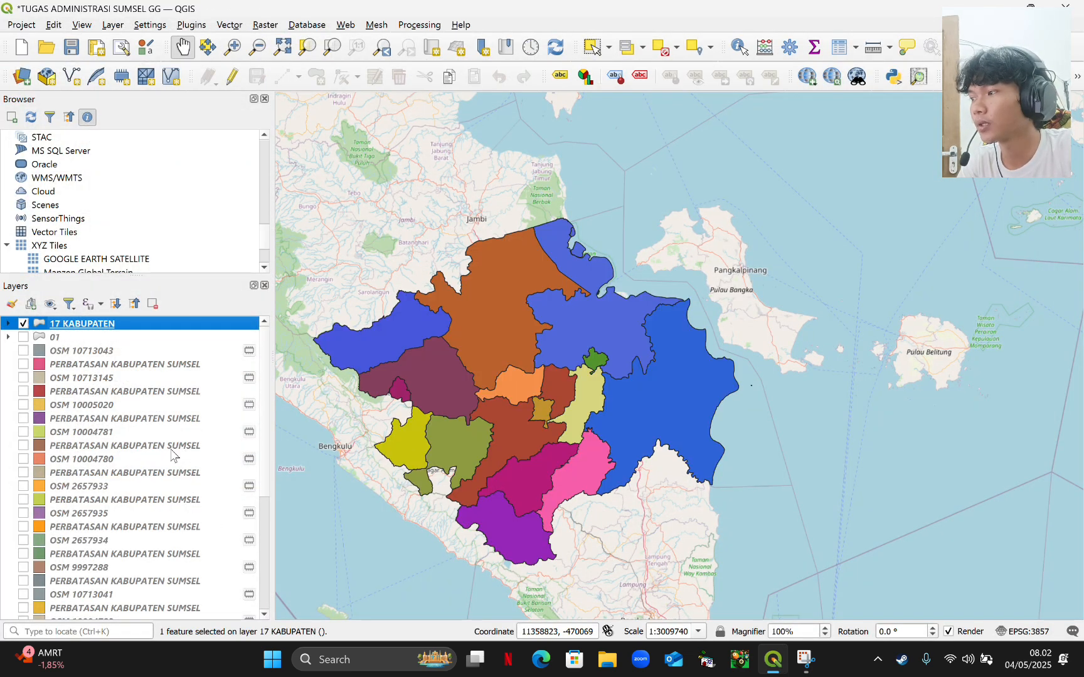
{"action": "scroll", "coordinate": [161, 463], "scroll_direction": "down", "scroll_amount": 5}
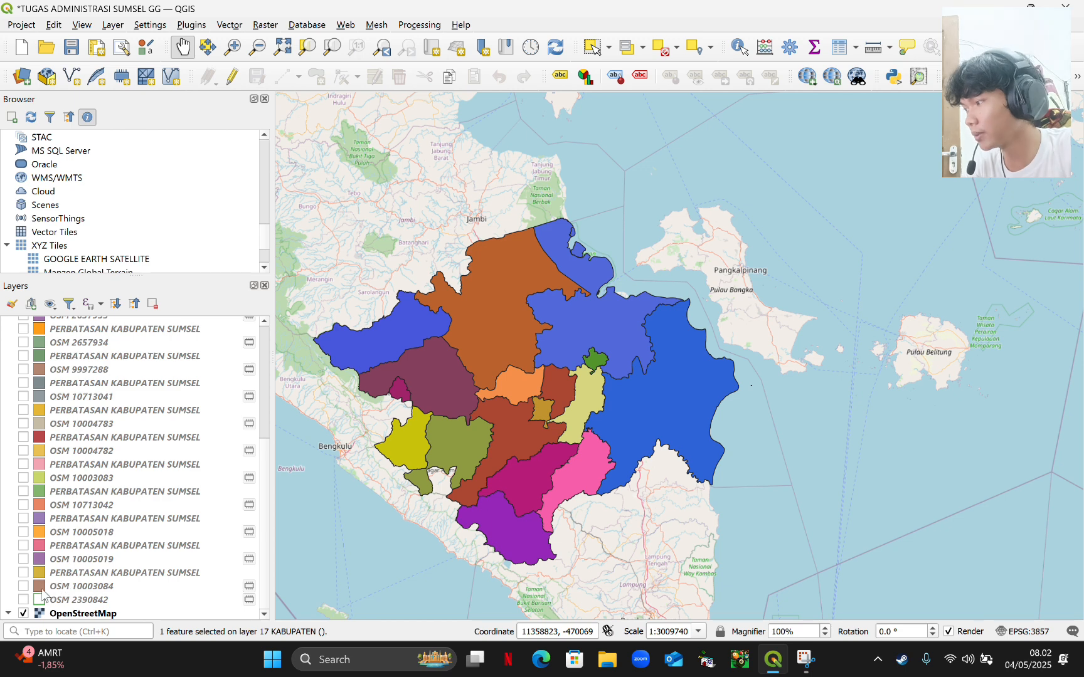
{"action": "scroll", "coordinate": [38, 520], "scroll_direction": "up", "scroll_amount": 5}
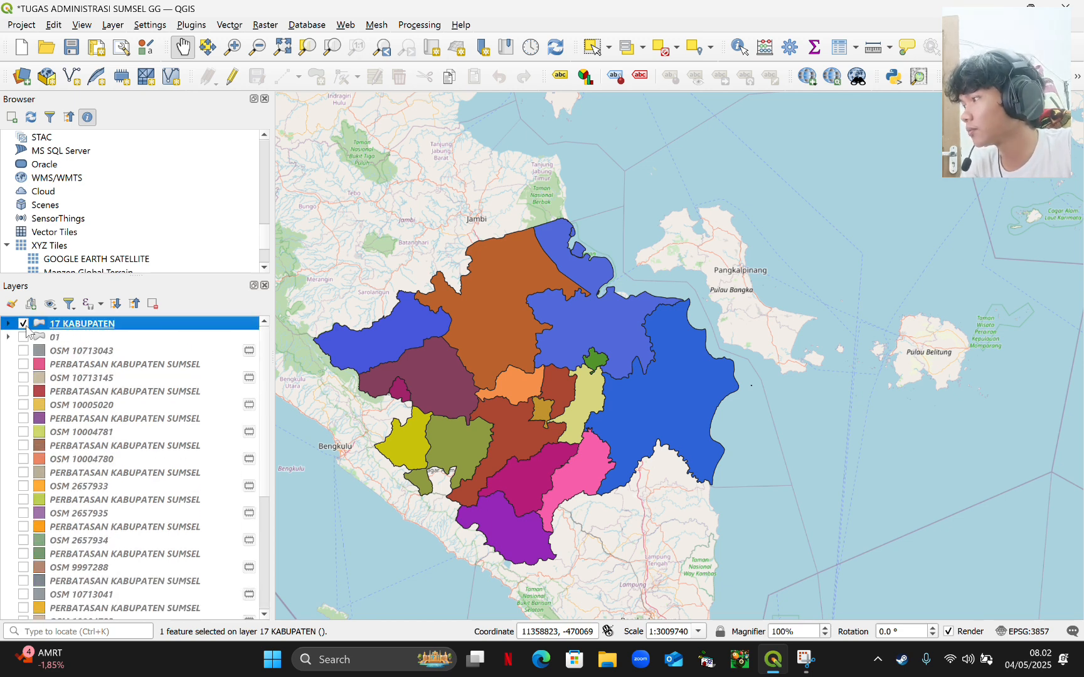
{"action": "left_click", "coordinate": [23, 324]}
Briefly switch on the lowest boundary layers above OpenStreetMap in the layer list, including OSM 10003084, and hide them again
{"action": "scroll", "coordinate": [31, 602], "scroll_direction": "down", "scroll_amount": 5}
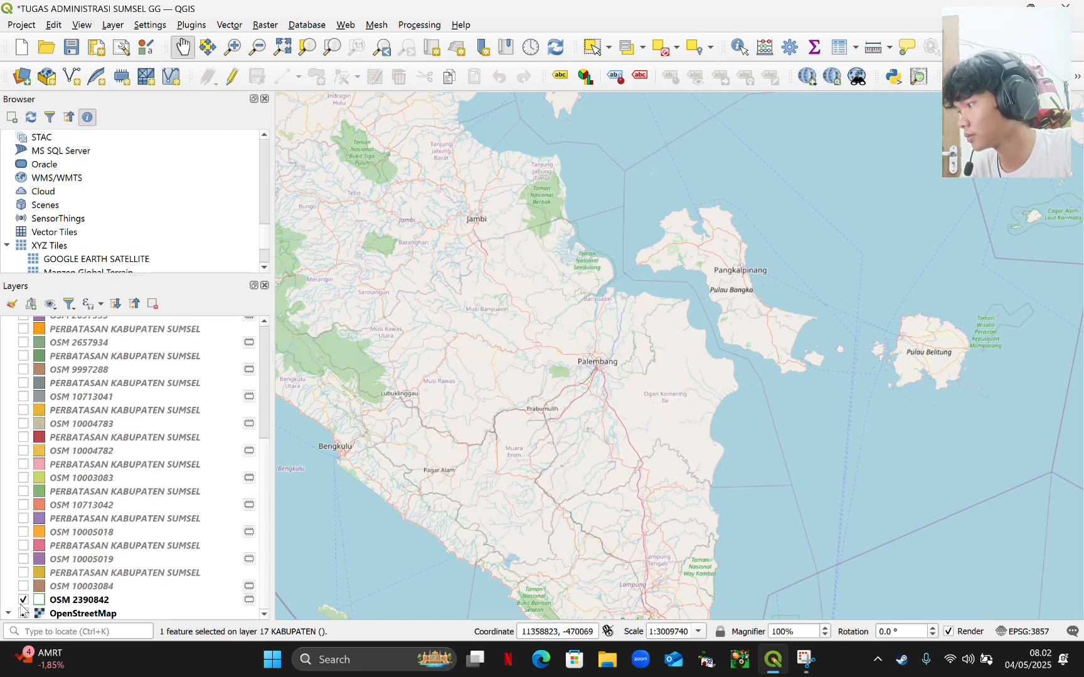
{"action": "left_click", "coordinate": [23, 573]}
{"action": "left_click", "coordinate": [24, 572]}
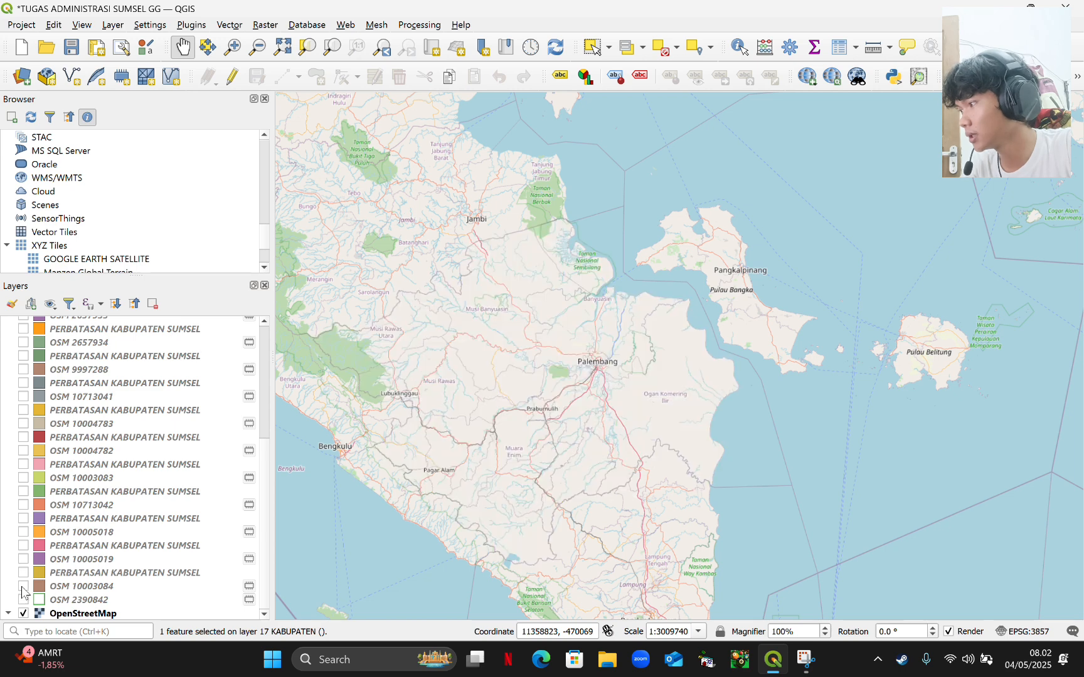
{"action": "left_click", "coordinate": [23, 586]}
{"action": "left_click", "coordinate": [23, 587]}
{"action": "double_click", "coordinate": [23, 587]}
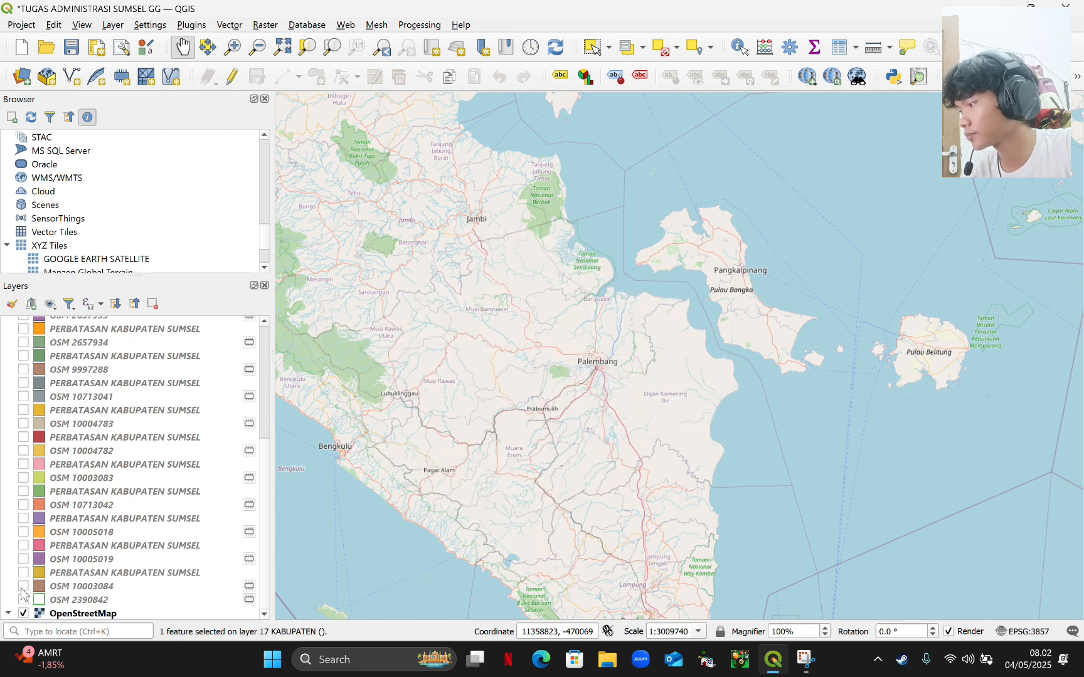
{"action": "scroll", "coordinate": [31, 584], "scroll_direction": "down", "scroll_amount": 3}
{"action": "scroll", "coordinate": [32, 583], "scroll_direction": "up", "scroll_amount": 3}
{"action": "scroll", "coordinate": [32, 583], "scroll_direction": "up", "scroll_amount": 5}
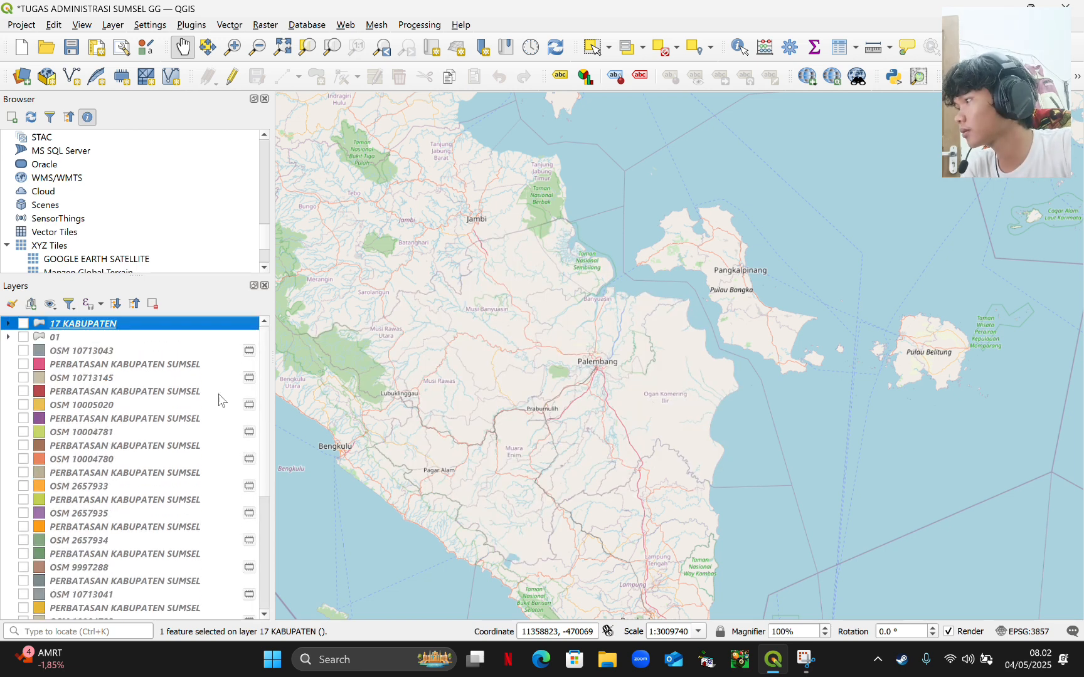
Show the OSM place search panel and add the Prabumulih boundary result to the map as a vector layer
{"action": "right_click", "coordinate": [841, 16]}
{"action": "right_click", "coordinate": [817, 33]}
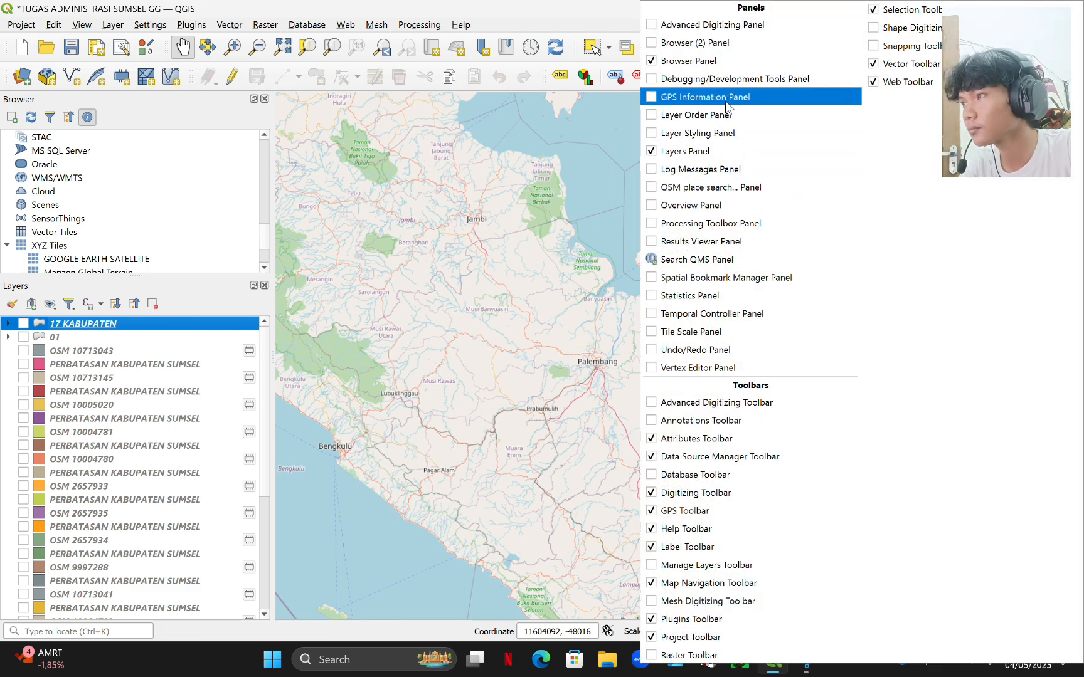
{"action": "left_click", "coordinate": [721, 187]}
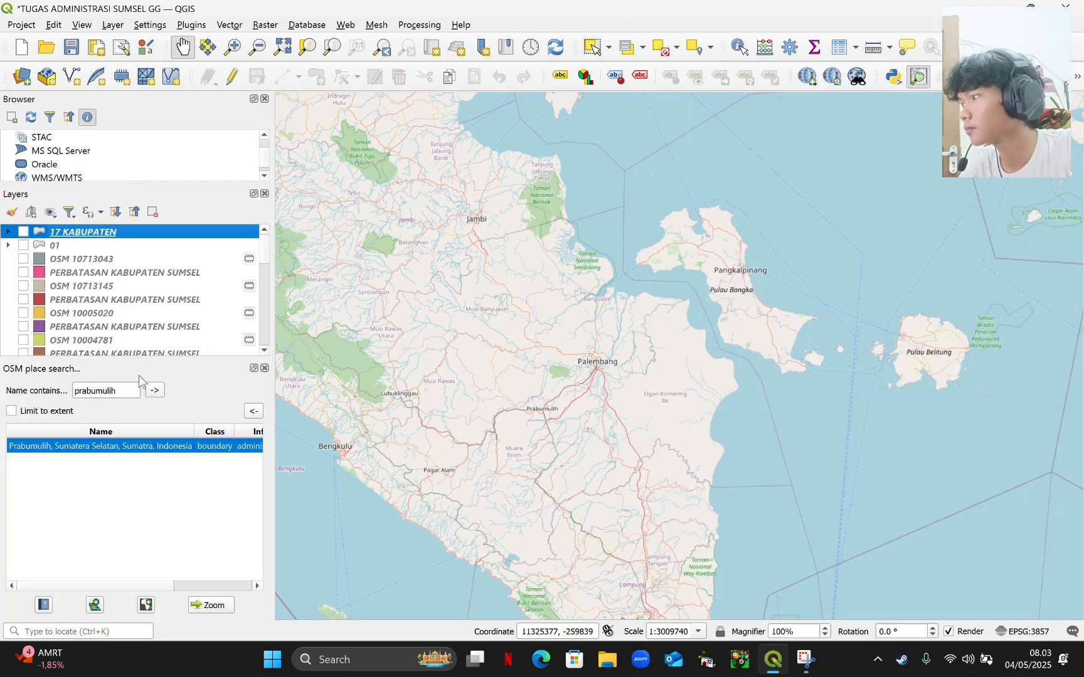
{"action": "left_click", "coordinate": [143, 451]}
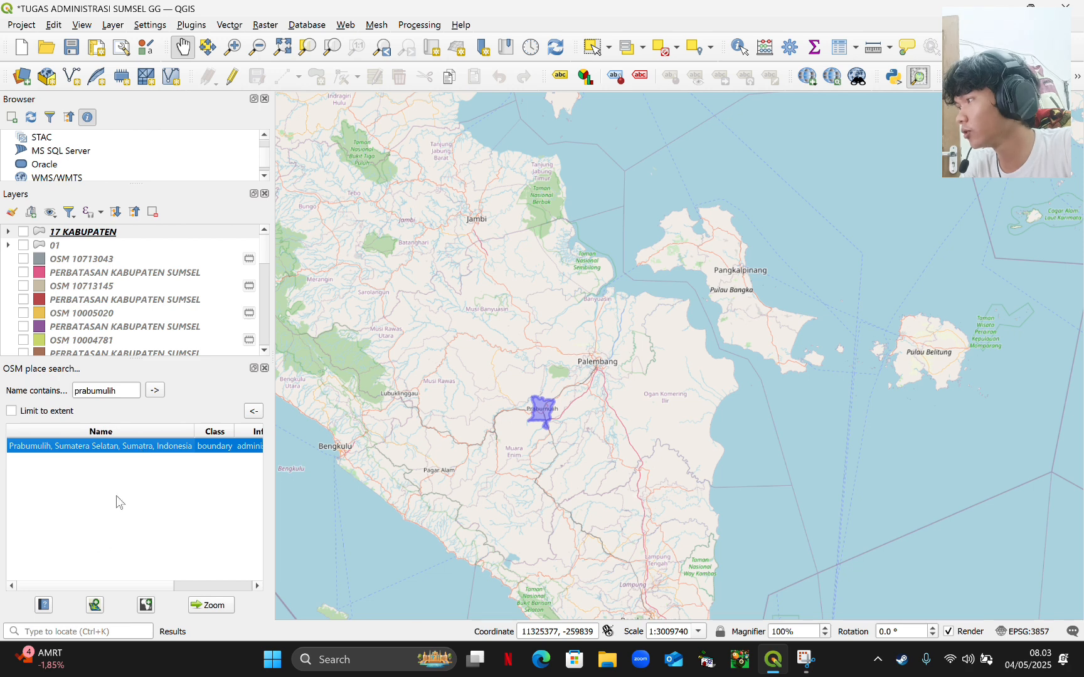
{"action": "left_click", "coordinate": [95, 604]}
Search OSM places for PALEMBANG and add the Palembang, Sumatera Selatan boundary to the map as a vector layer
{"action": "left_click", "coordinate": [123, 391]}
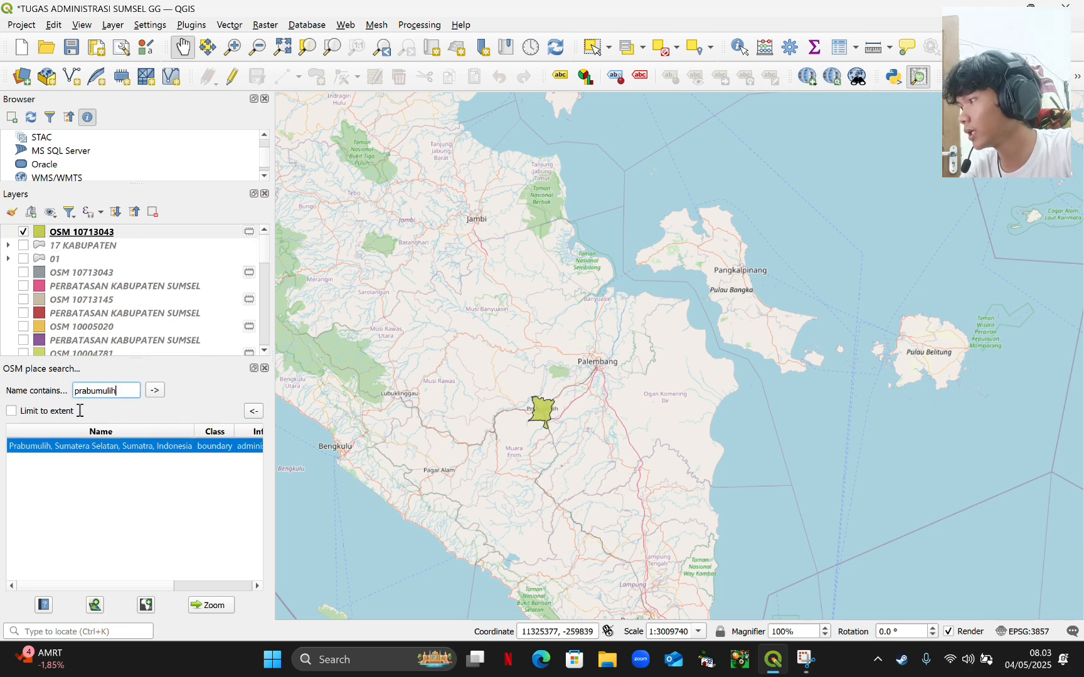
{"action": "double_click", "coordinate": [70, 398]}
{"action": "type", "text": "PALEMBANG"}
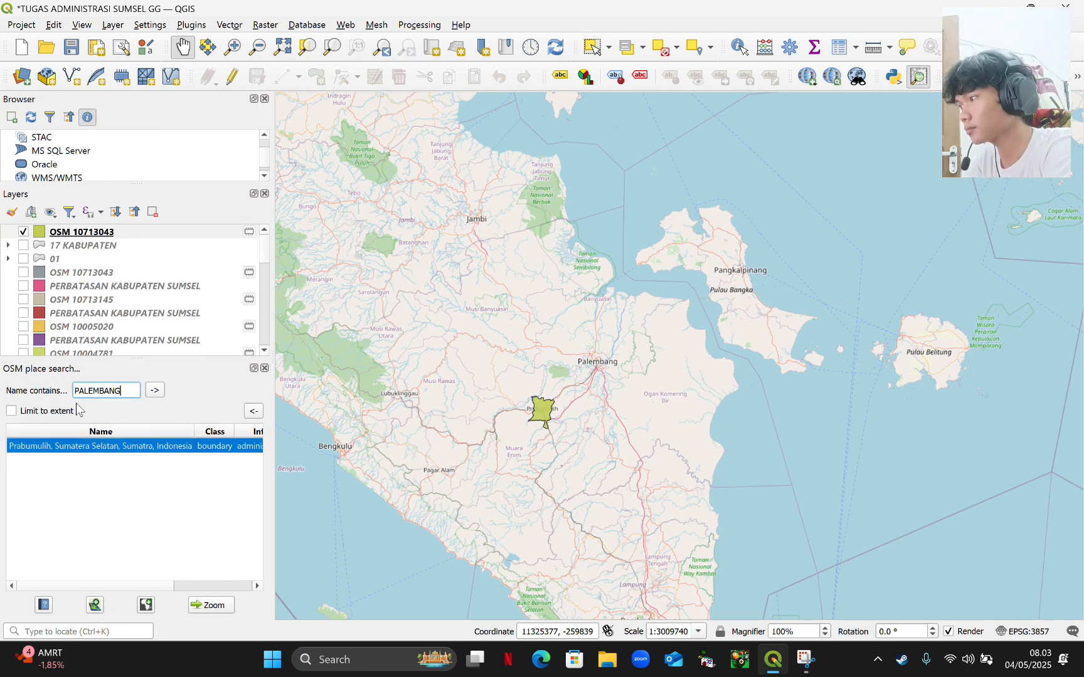
{"action": "key", "text": "Return"}
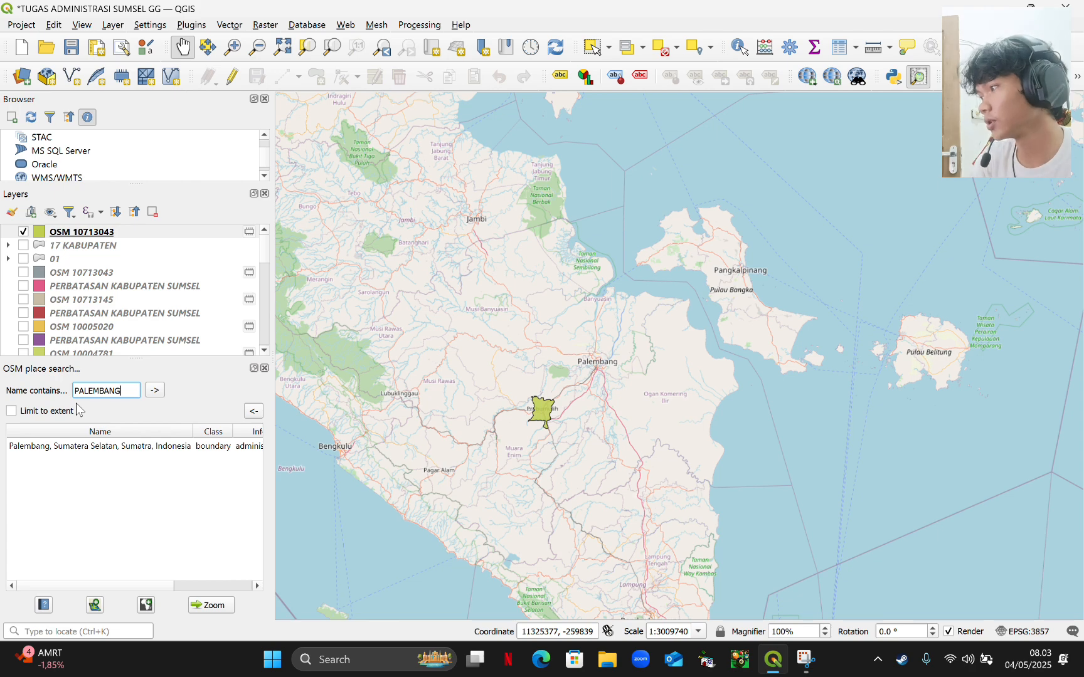
{"action": "left_click", "coordinate": [106, 445]}
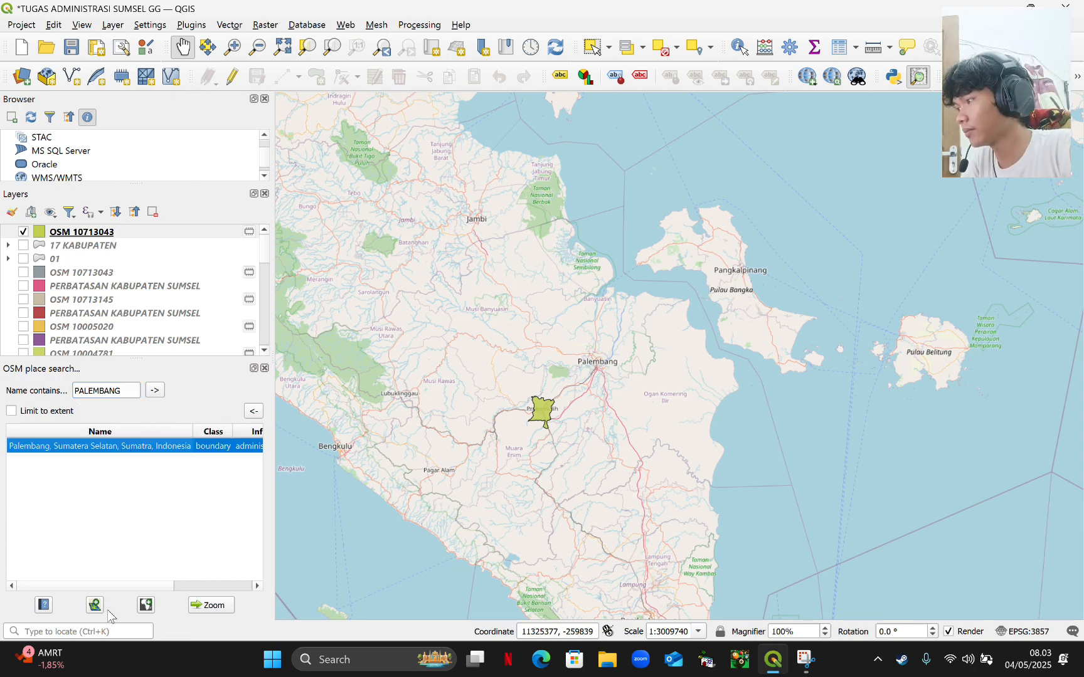
{"action": "left_click", "coordinate": [101, 606]}
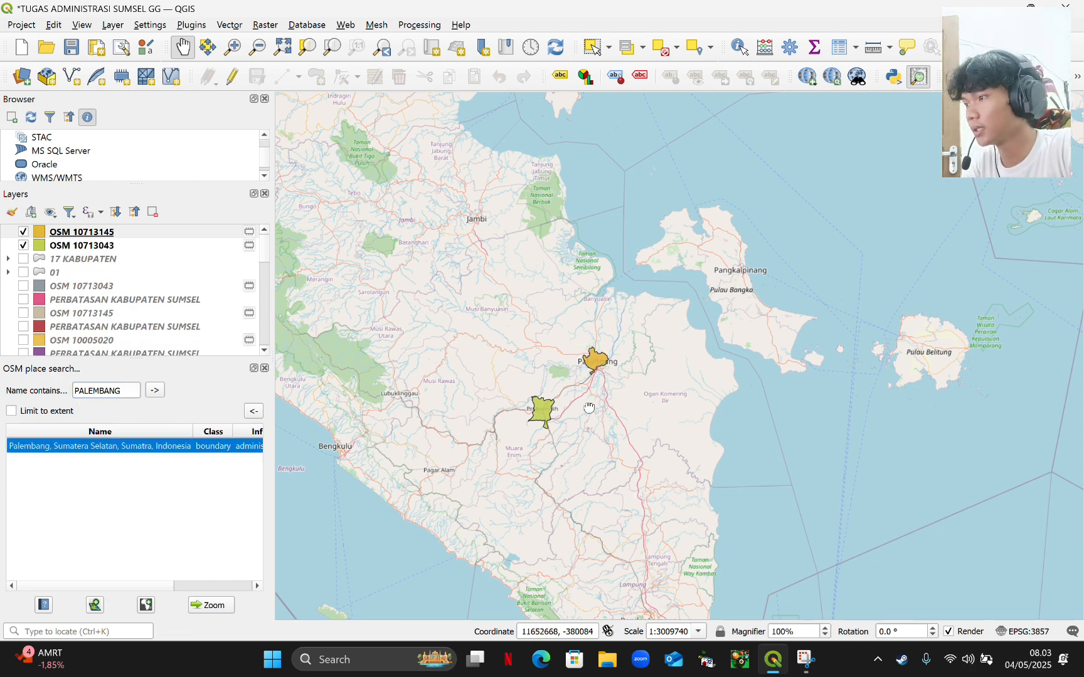
Inspect the Prabumulih and Palembang boundaries up close, switching both layers off and on again
{"action": "scroll", "coordinate": [591, 391], "scroll_direction": "up", "scroll_amount": 2}
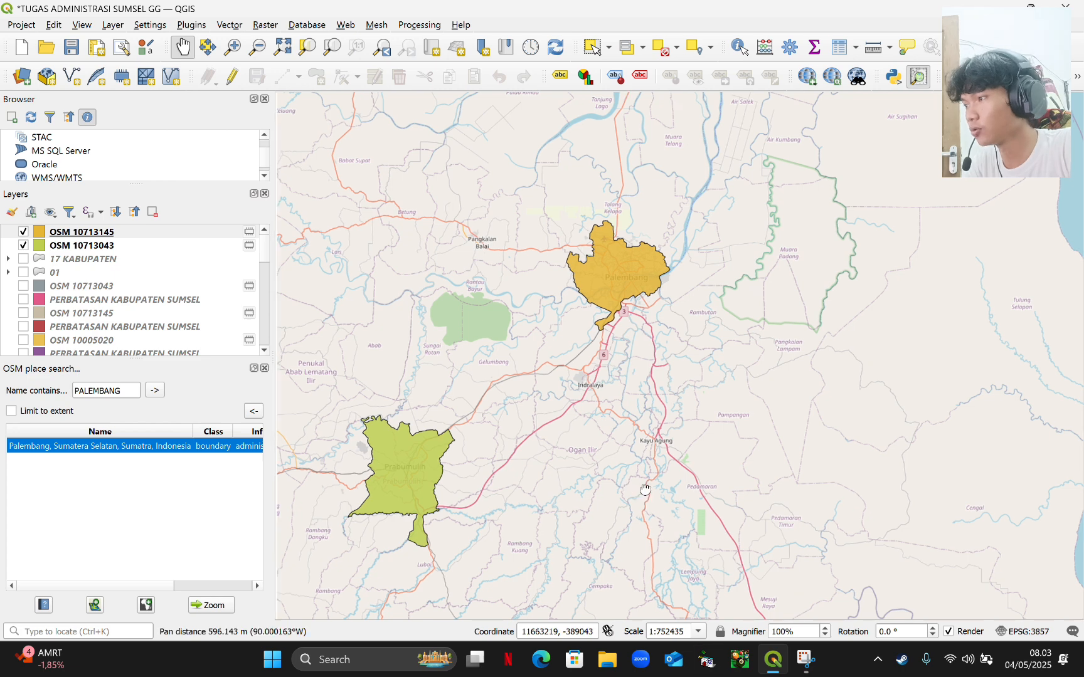
{"action": "left_click_drag", "start_coordinate": [563, 530], "coordinate": [619, 529]}
{"action": "left_click", "coordinate": [23, 245]}
{"action": "left_click", "coordinate": [24, 232]}
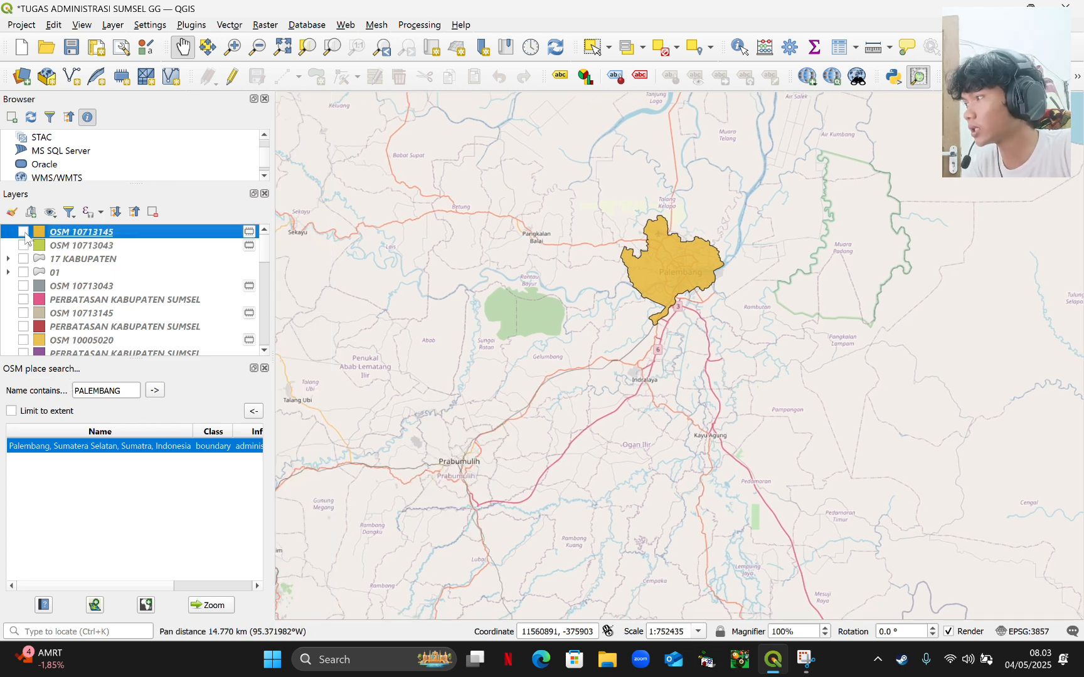
{"action": "left_click", "coordinate": [24, 232]}
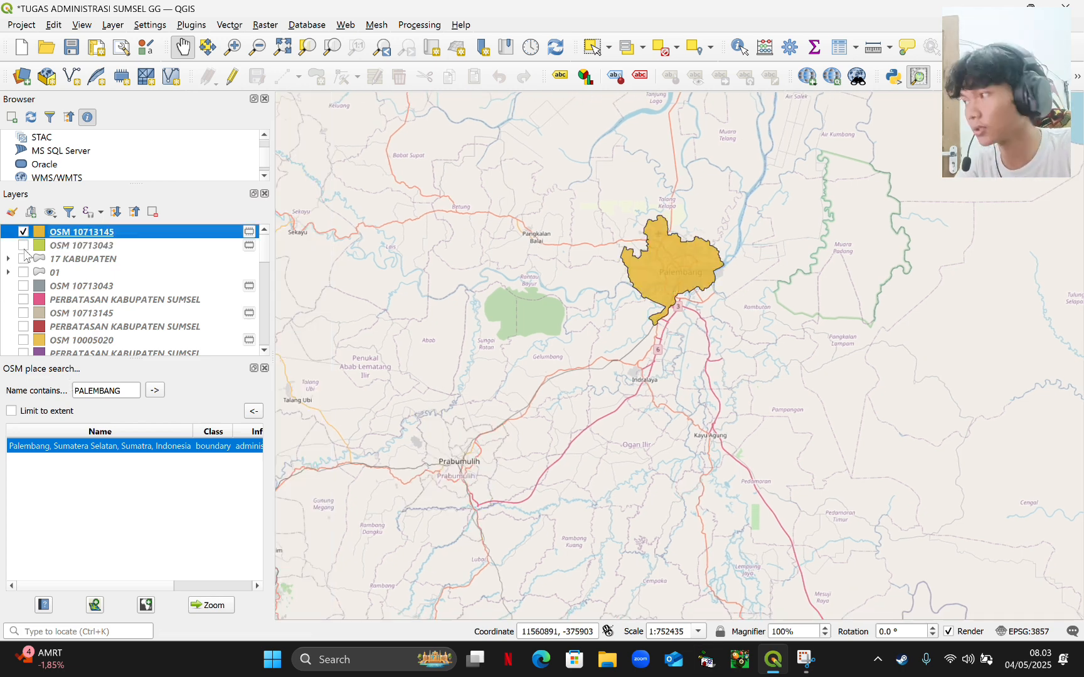
{"action": "left_click", "coordinate": [23, 245]}
Export the Prabumulih layer as ESRI Shapefile TEST 1 in EPSG:32748 - WGS 84 / UTM zone 48S, and hide the original layer
{"action": "right_click", "coordinate": [49, 247]}
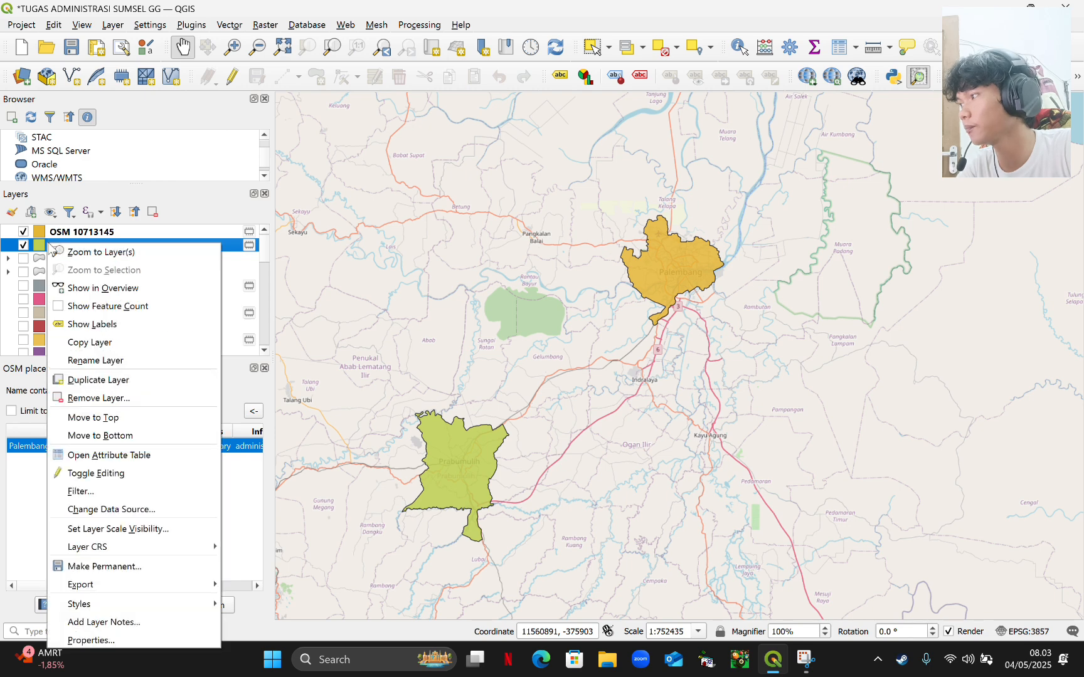
{"action": "mouse_move", "coordinate": [128, 590]}
{"action": "left_click", "coordinate": [239, 583]}
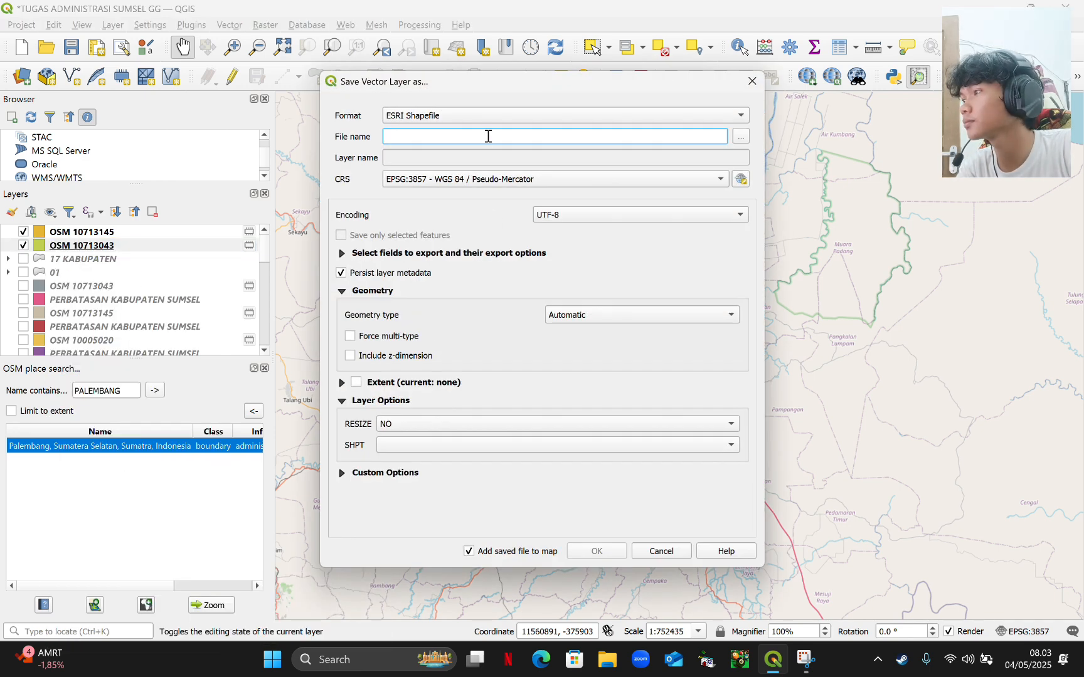
{"action": "left_click", "coordinate": [496, 119]}
{"action": "left_click", "coordinate": [496, 118]}
{"action": "left_click", "coordinate": [508, 180]}
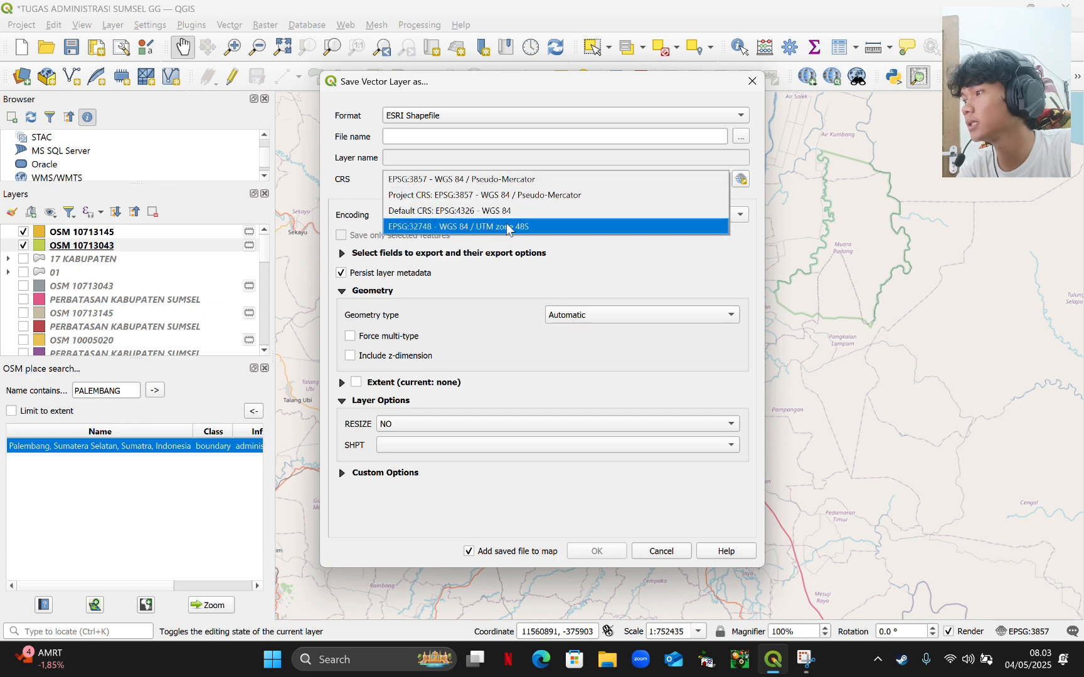
{"action": "left_click", "coordinate": [509, 226]}
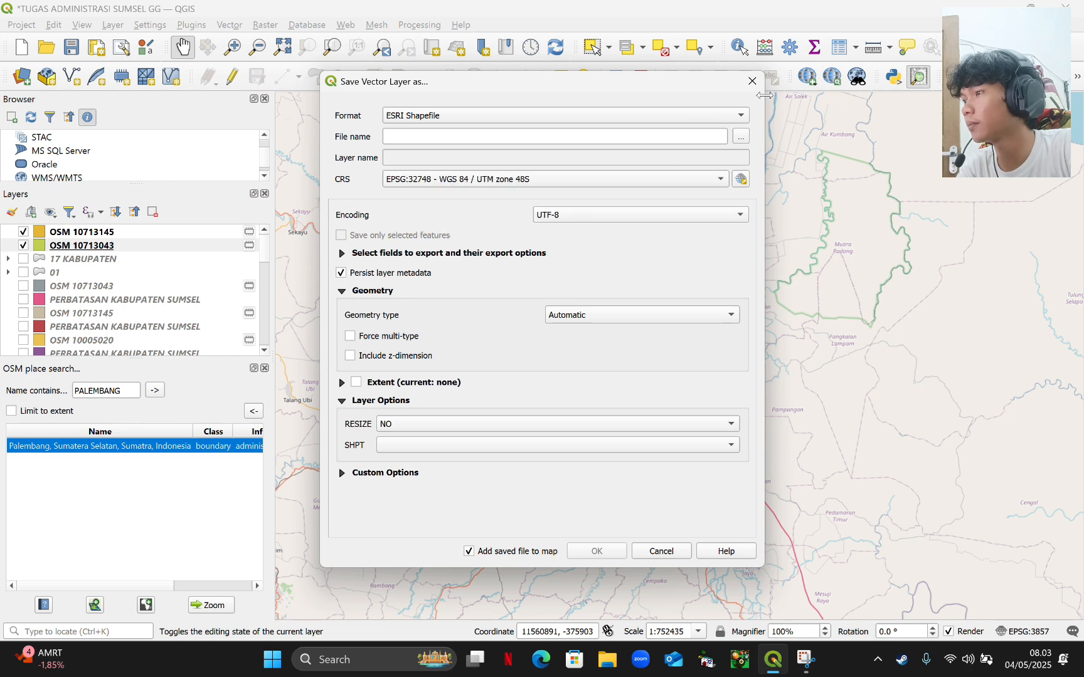
{"action": "left_click", "coordinate": [742, 135]}
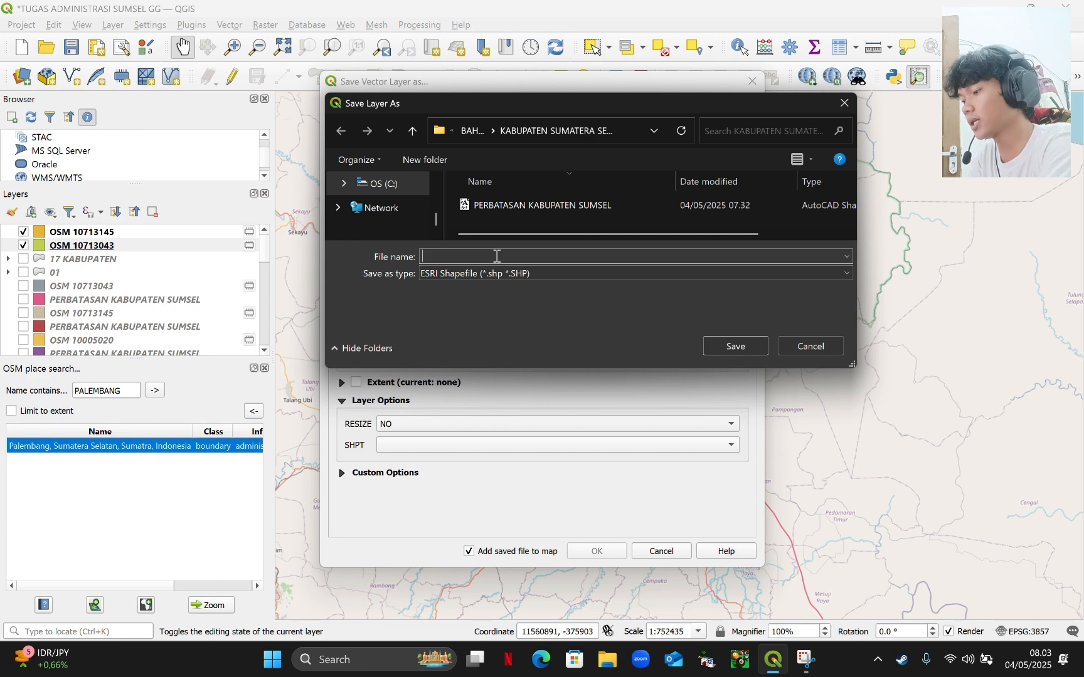
{"action": "type", "text": "TEST 1"}
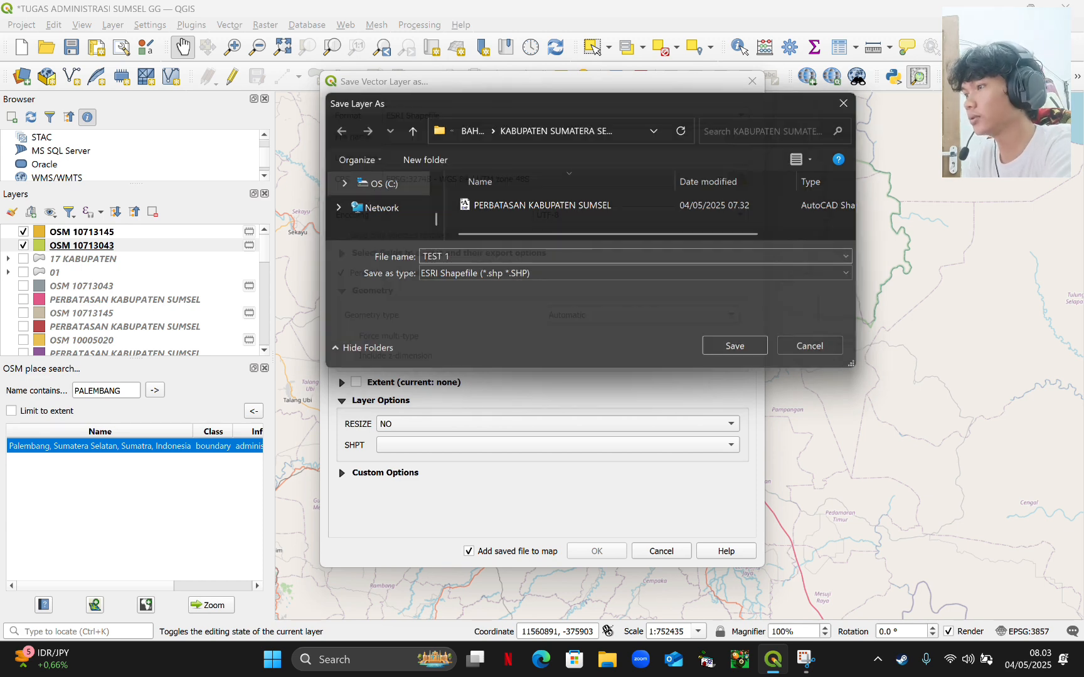
{"action": "key", "text": "Return"}
{"action": "left_click", "coordinate": [597, 552]}
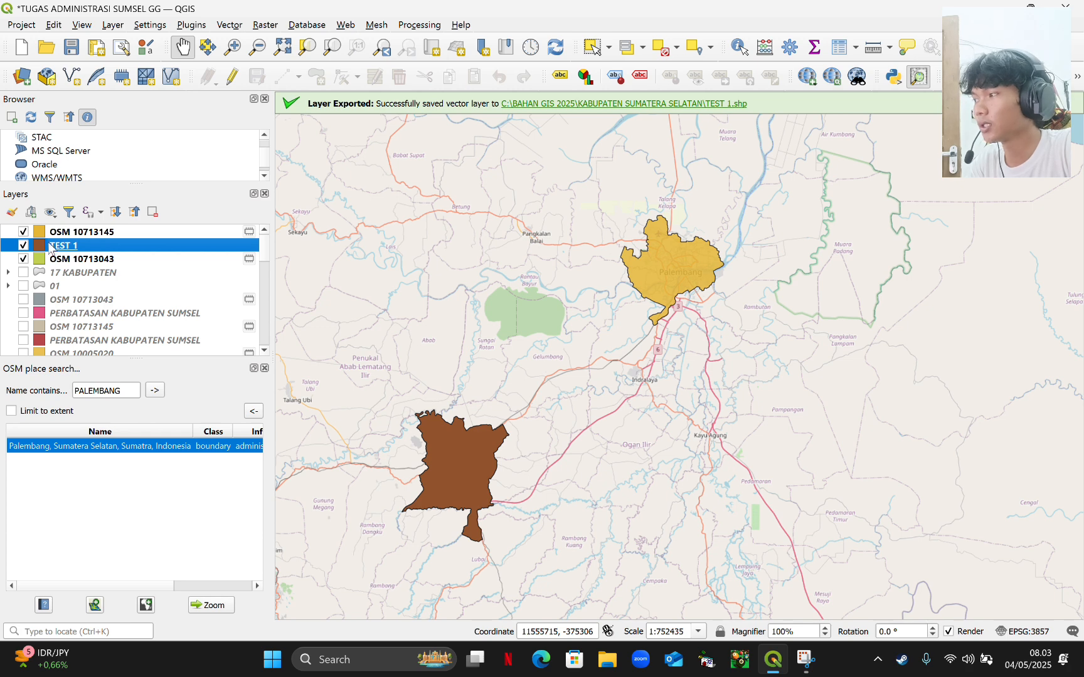
{"action": "left_click", "coordinate": [94, 259]}
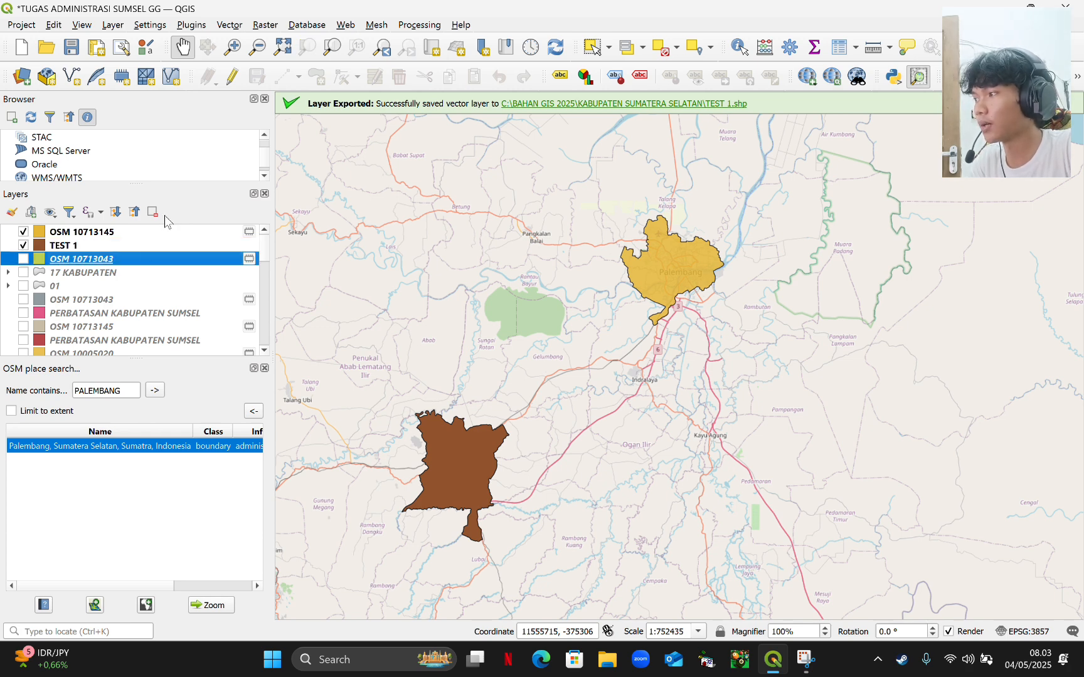
Export the Palembang layer in EPSG:32748 - WGS 84 / UTM zone 48S to the existing TEST 1 shapefile, appending its features
{"action": "left_click", "coordinate": [66, 234]}
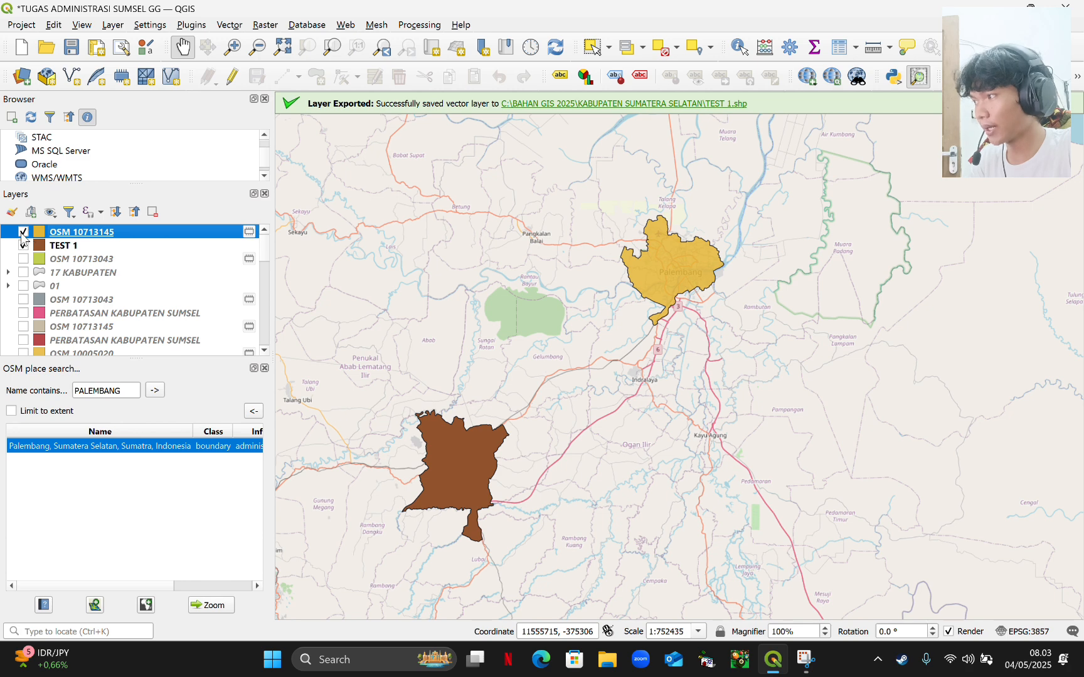
{"action": "right_click", "coordinate": [58, 232]}
{"action": "mouse_move", "coordinate": [134, 556]}
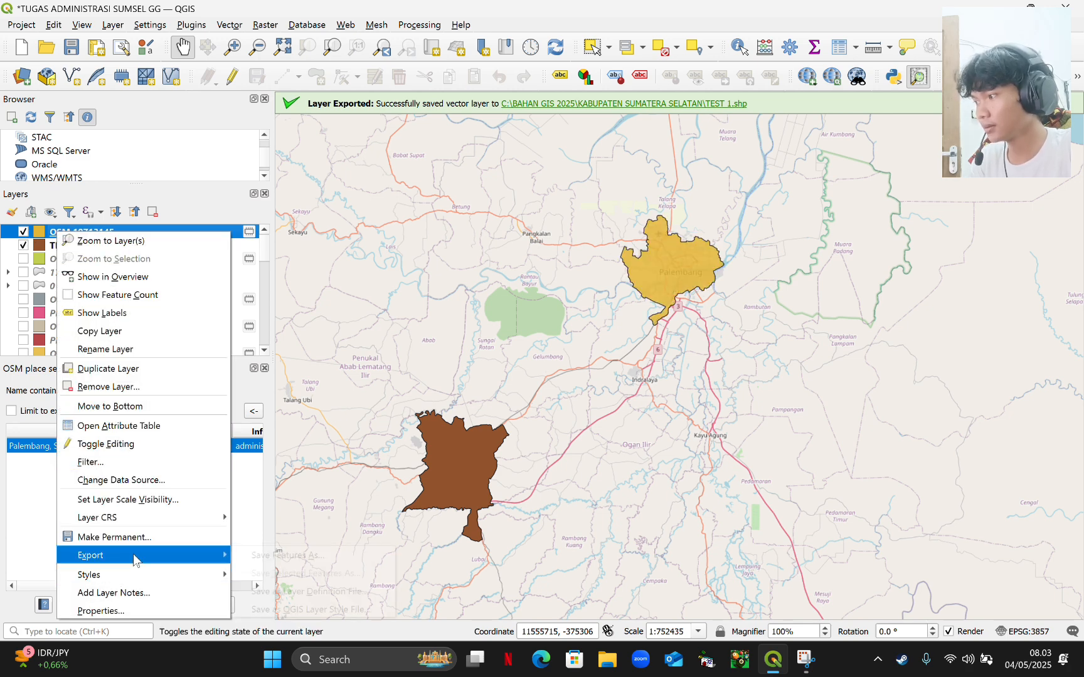
{"action": "left_click", "coordinate": [260, 554]}
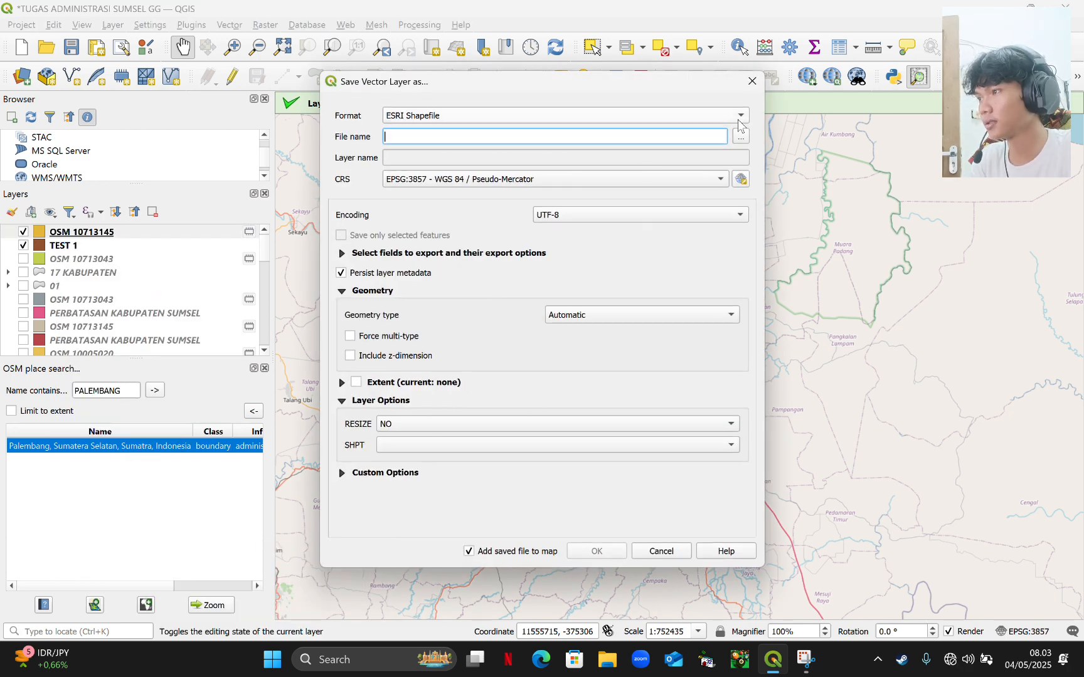
{"action": "left_click", "coordinate": [740, 116]}
{"action": "left_click", "coordinate": [704, 122]}
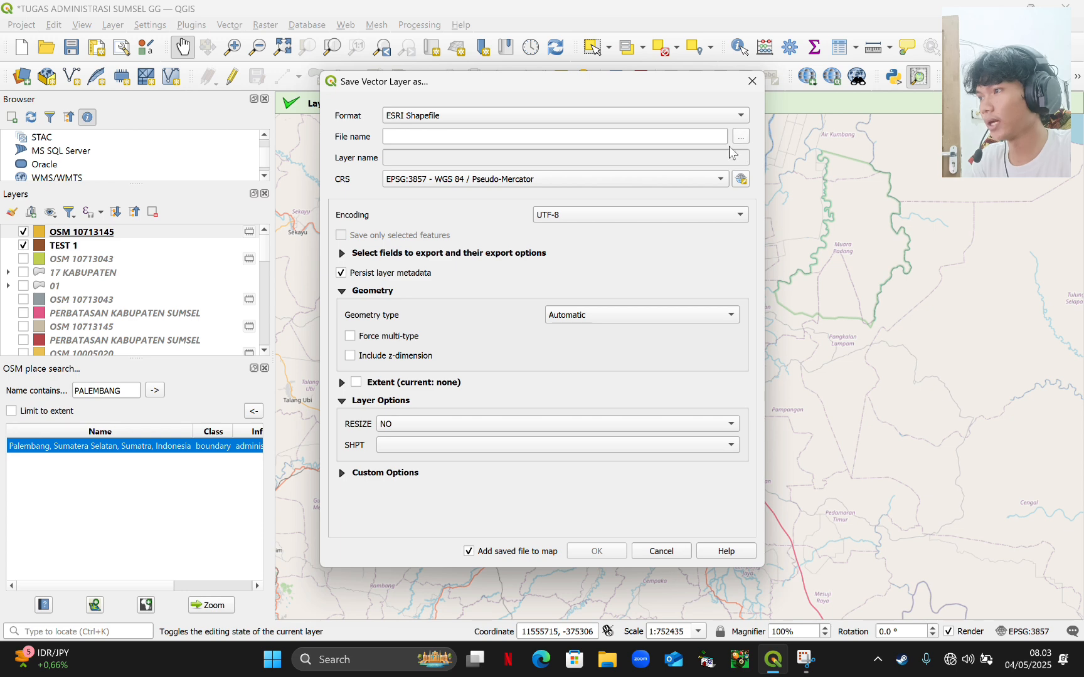
{"action": "left_click", "coordinate": [741, 137]}
{"action": "left_click", "coordinate": [489, 206]}
{"action": "left_click", "coordinate": [731, 345]}
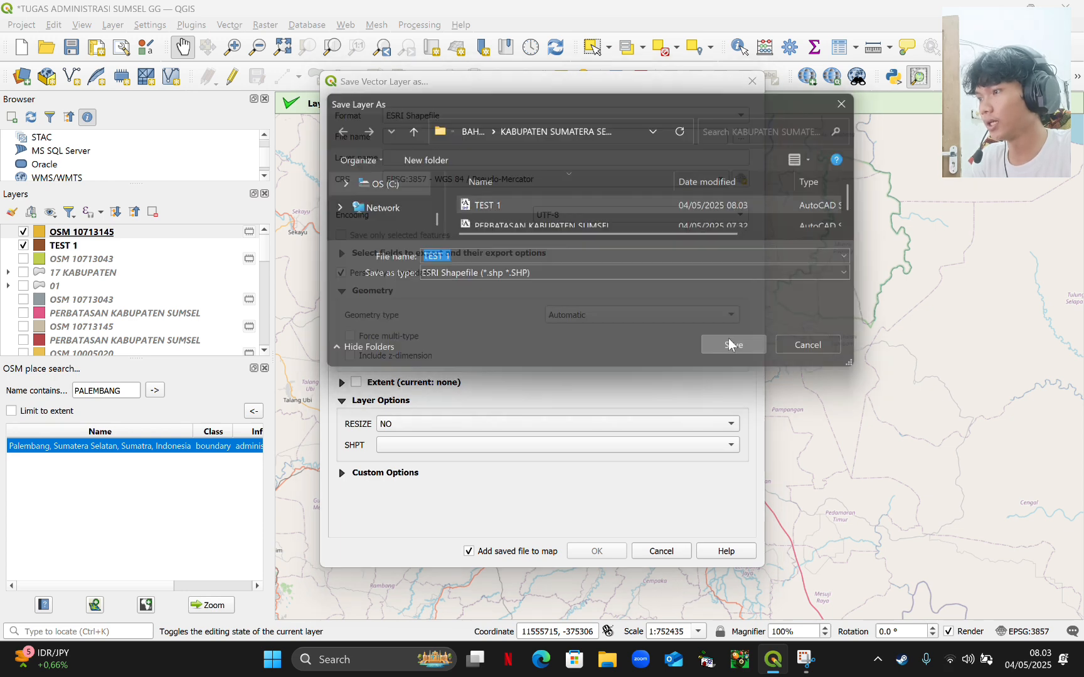
{"action": "left_click", "coordinate": [461, 179]}
{"action": "left_click", "coordinate": [464, 227]}
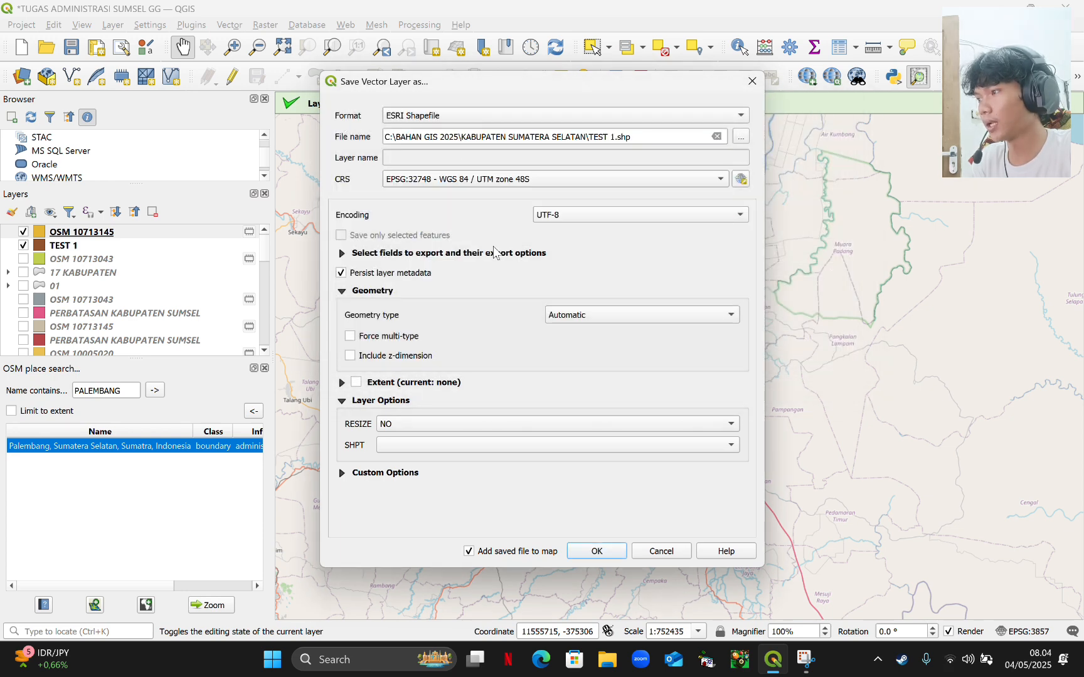
{"action": "left_click", "coordinate": [597, 552]}
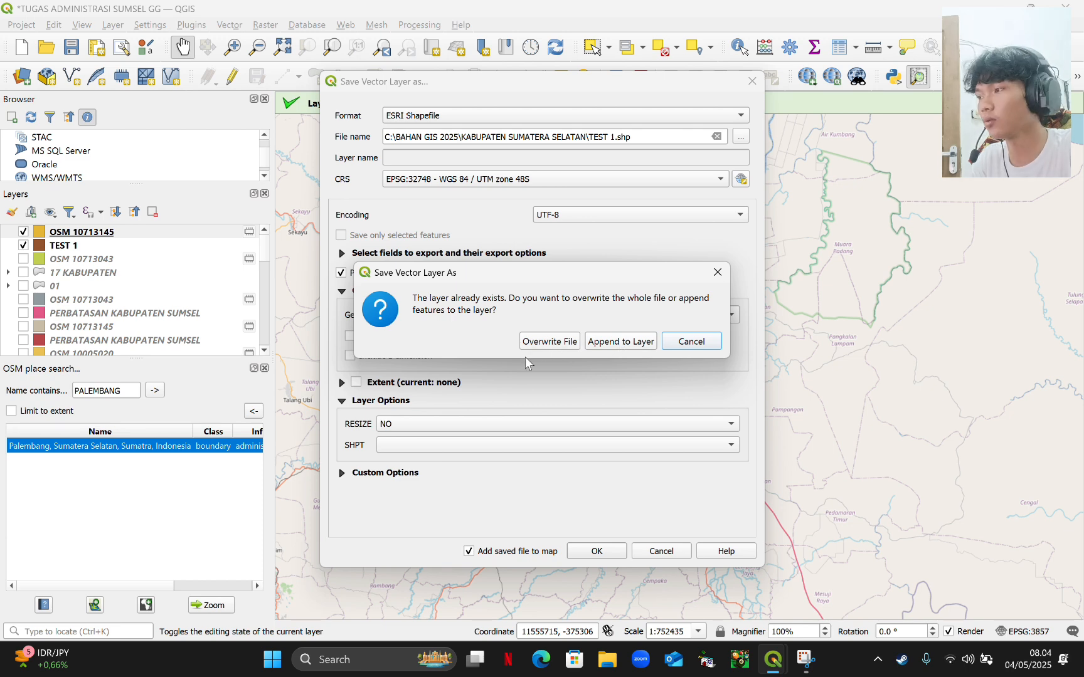
{"action": "left_click", "coordinate": [627, 341]}
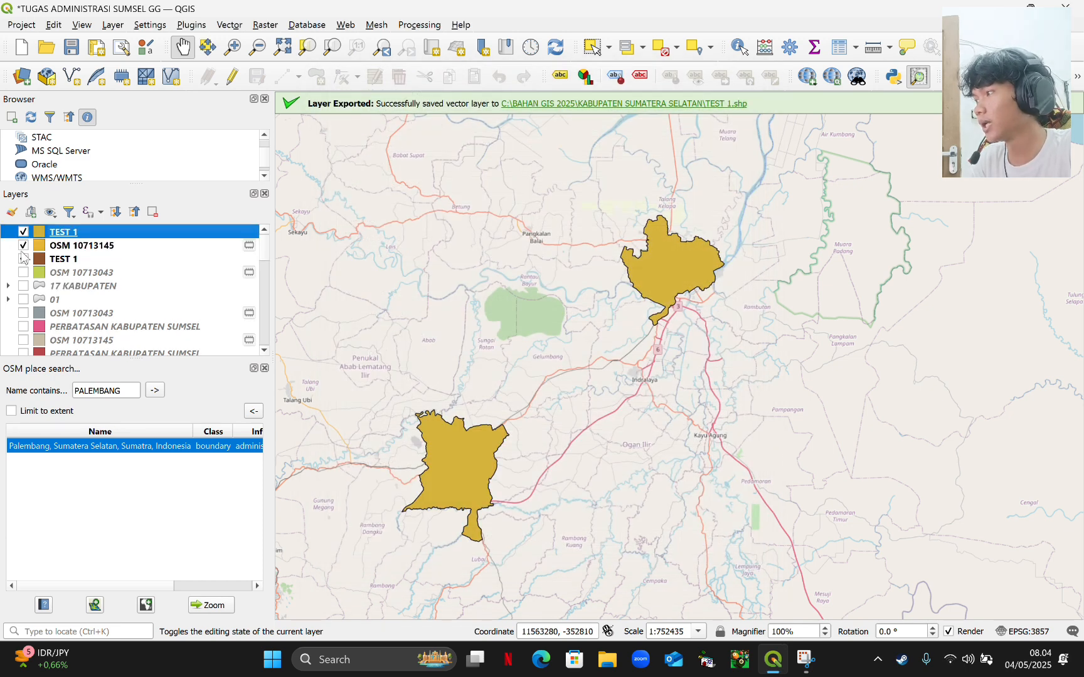
Hide the older TEST 1 layer and the original Palembang layer, leaving only the new TEST 1 layer displayed over the base map
{"action": "left_click", "coordinate": [23, 259]}
{"action": "left_click", "coordinate": [24, 246]}
{"action": "left_click", "coordinate": [13, 248]}
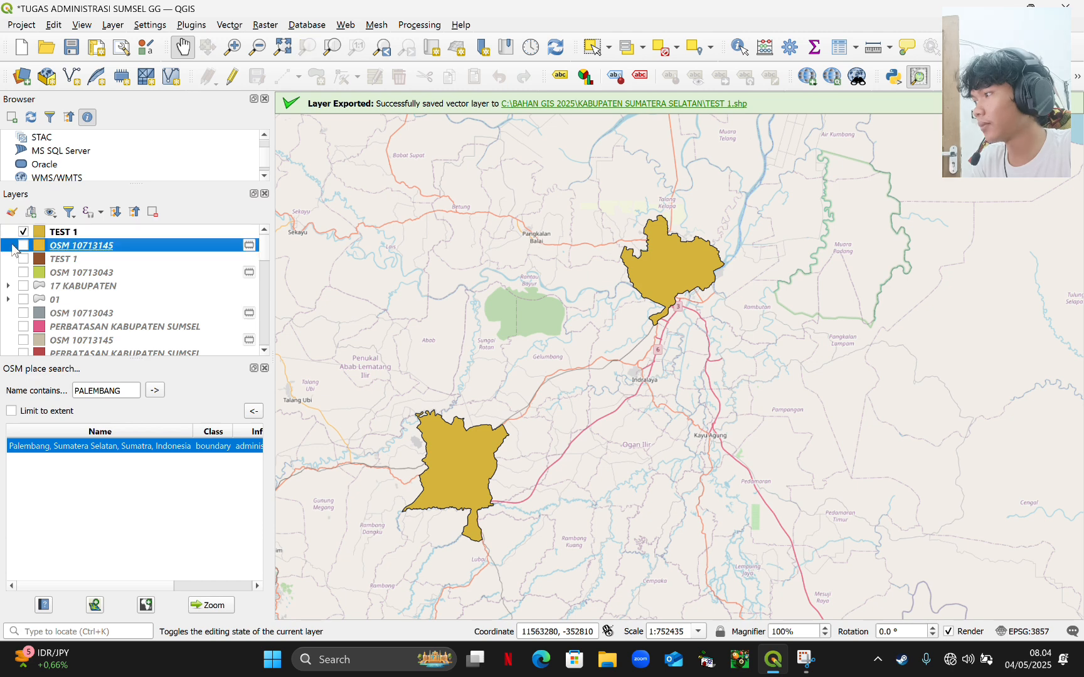
Remove the two hidden OSM layers for Palembang and Prabumulih and the older TEST 1 layer from the project
{"action": "key", "text": "shift+Down"}
{"action": "key", "text": "shift+Down"}
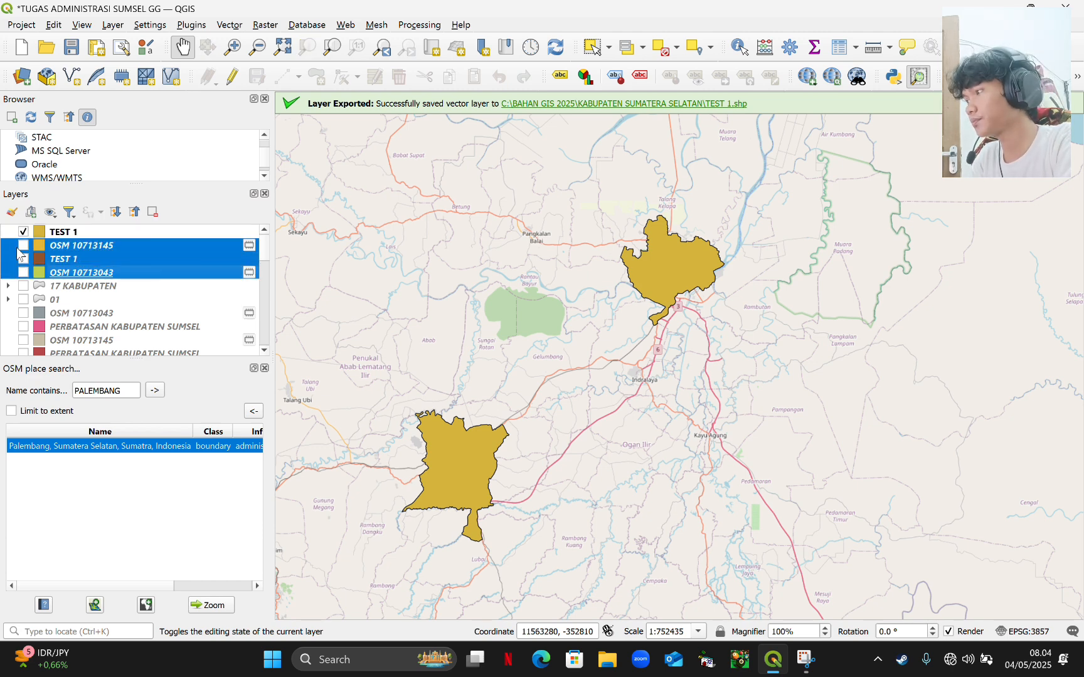
{"action": "left_click", "coordinate": [153, 212]}
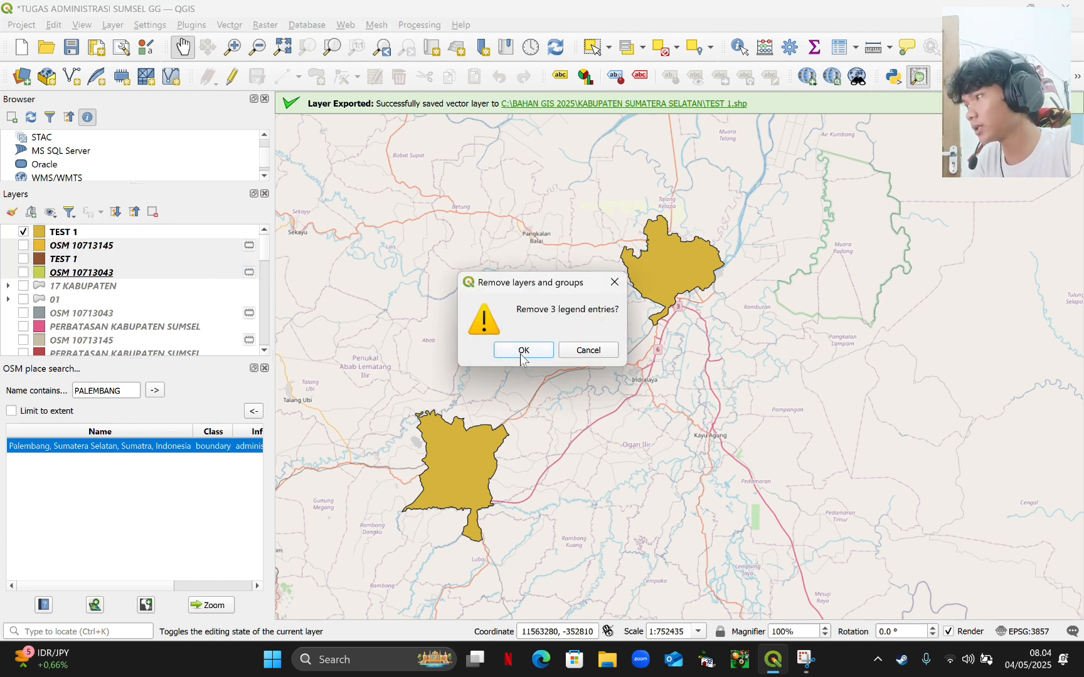
{"action": "left_click", "coordinate": [525, 352]}
Hide the remaining TEST 1 layer and remove it from the project
{"action": "left_click", "coordinate": [23, 232]}
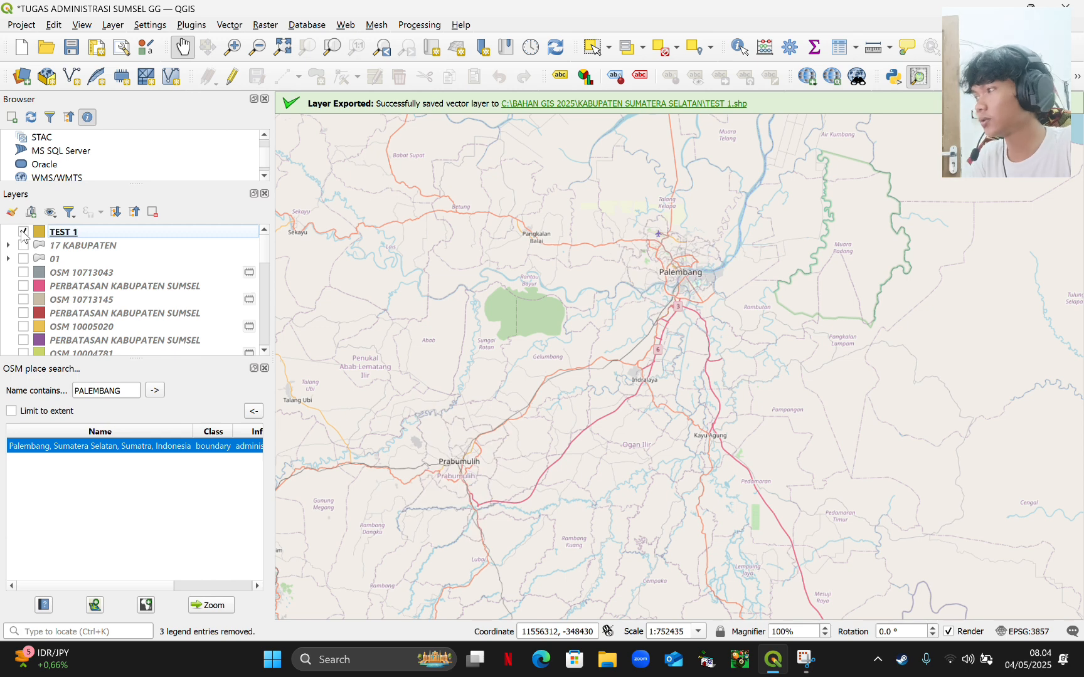
{"action": "left_click", "coordinate": [24, 233]}
{"action": "left_click", "coordinate": [23, 234]}
{"action": "left_click", "coordinate": [24, 233]}
{"action": "left_click", "coordinate": [23, 234]}
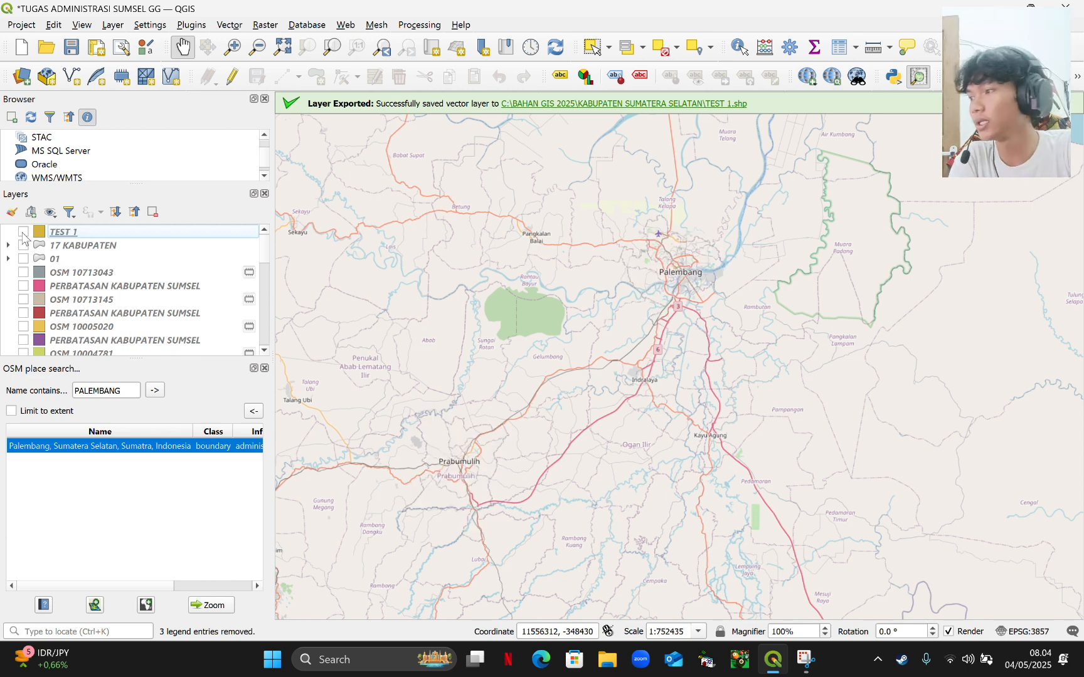
{"action": "left_click", "coordinate": [23, 233]}
{"action": "left_click", "coordinate": [23, 233]}
{"action": "scroll", "coordinate": [69, 345], "scroll_direction": "down", "scroll_amount": 5}
{"action": "scroll", "coordinate": [70, 344], "scroll_direction": "up", "scroll_amount": 5}
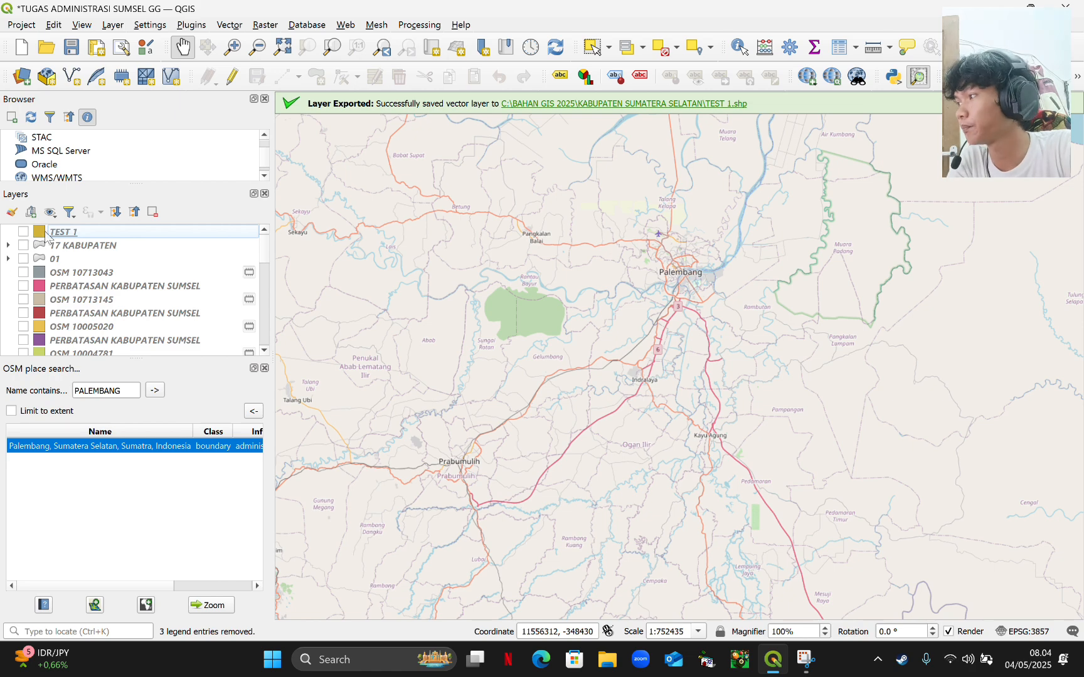
{"action": "left_click", "coordinate": [153, 211]}
{"action": "left_click", "coordinate": [524, 350]}
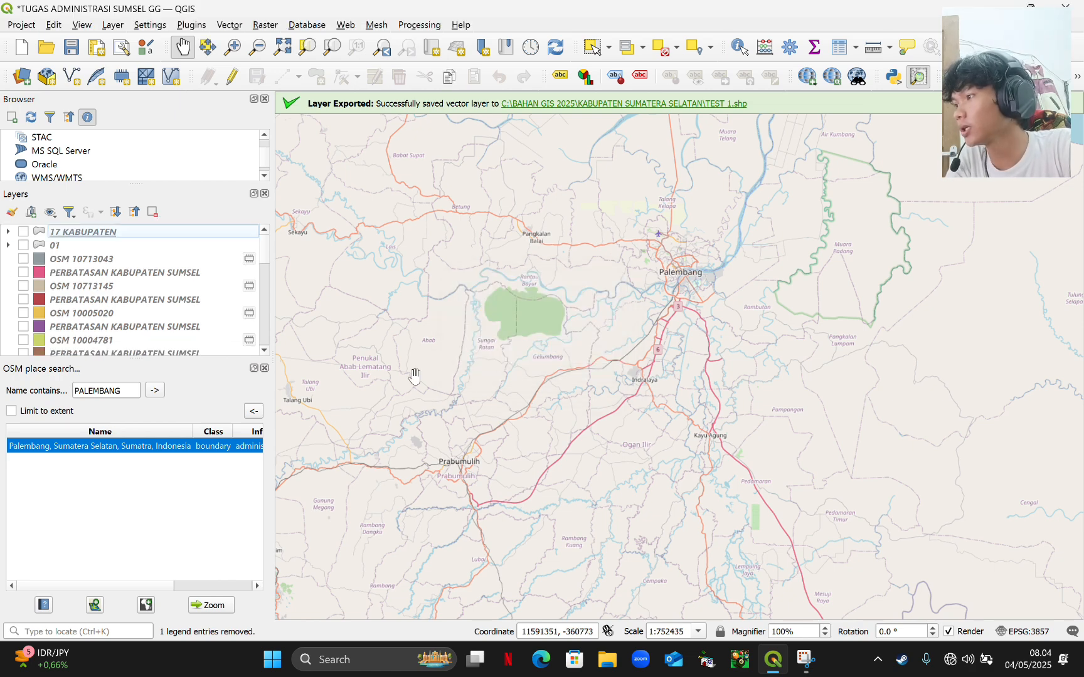
Show the 17 KABUPATEN layer and frame the whole of South Sumatra in the map canvas
{"action": "left_click", "coordinate": [24, 232]}
{"action": "scroll", "coordinate": [773, 435], "scroll_direction": "down", "scroll_amount": 4}
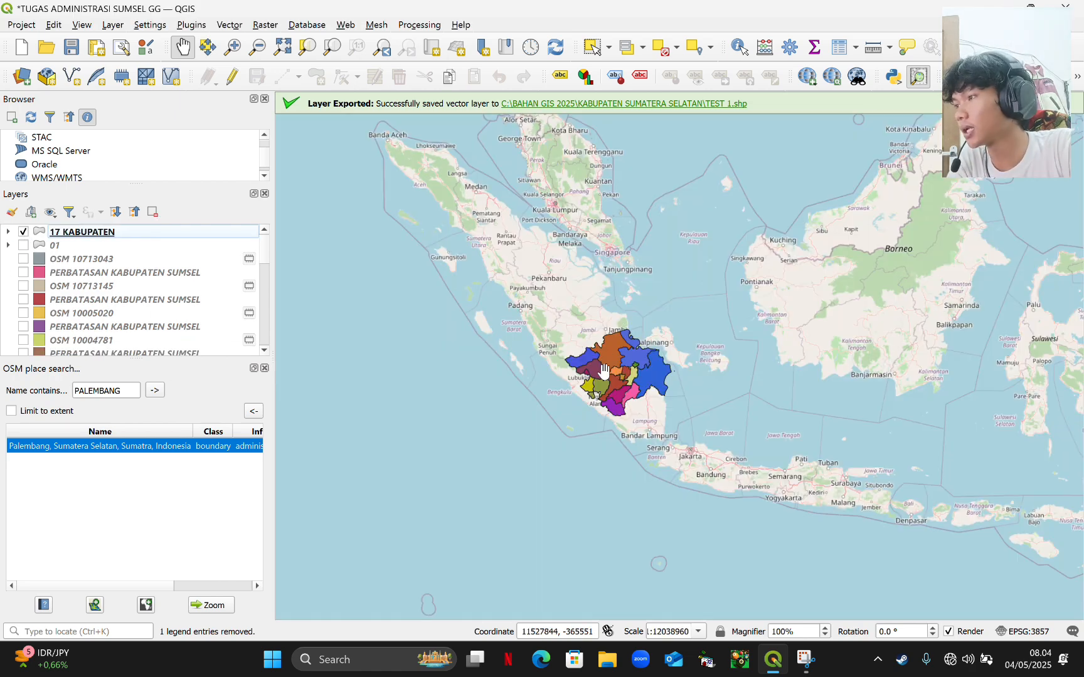
{"action": "scroll", "coordinate": [612, 362], "scroll_direction": "up", "scroll_amount": 2}
{"action": "left_click_drag", "start_coordinate": [612, 362], "coordinate": [626, 345]}
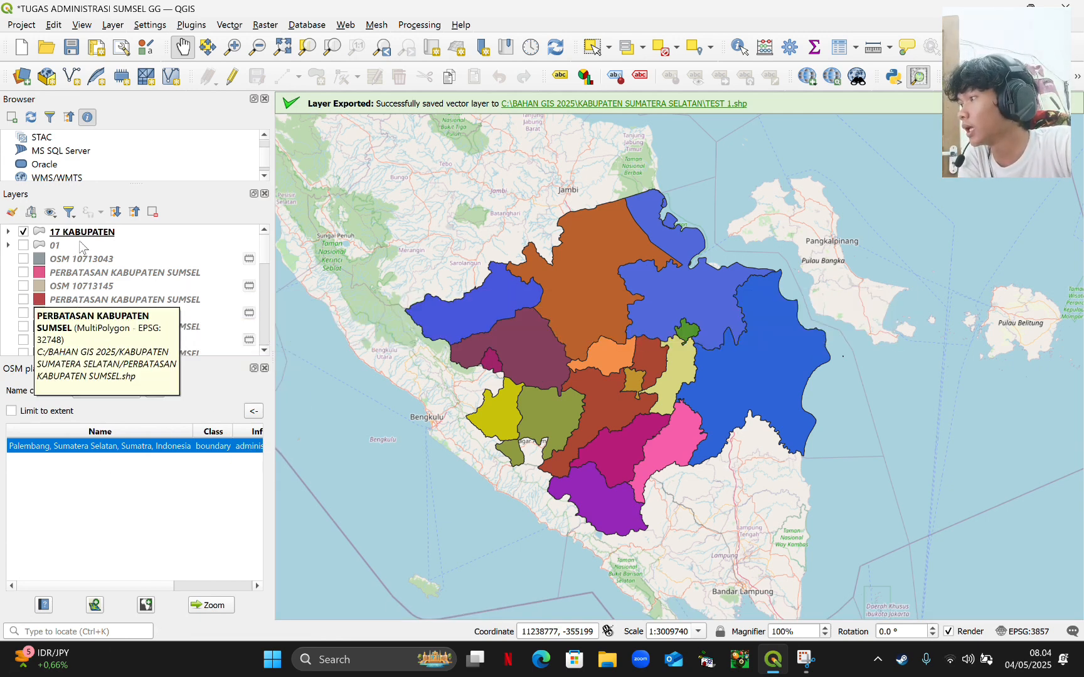
Rebuild the 17 KABUPATEN layer's Categorized symbology on the name field, deleting all old classes and reclassifying with Random colors
{"action": "right_click", "coordinate": [97, 231]}
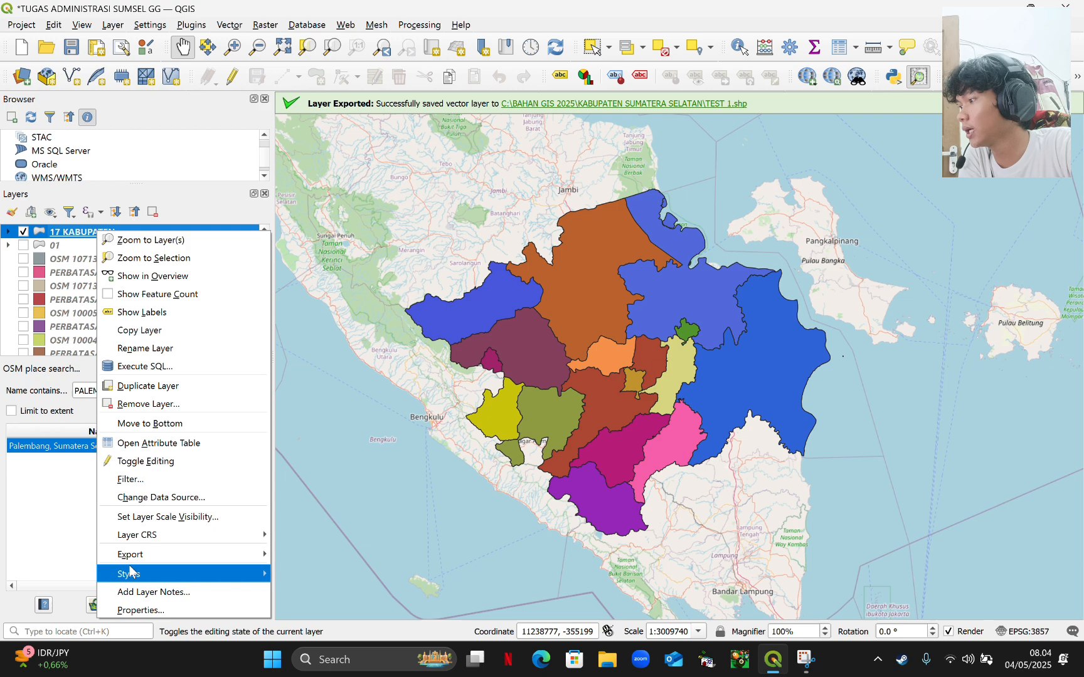
{"action": "left_click", "coordinate": [139, 609]}
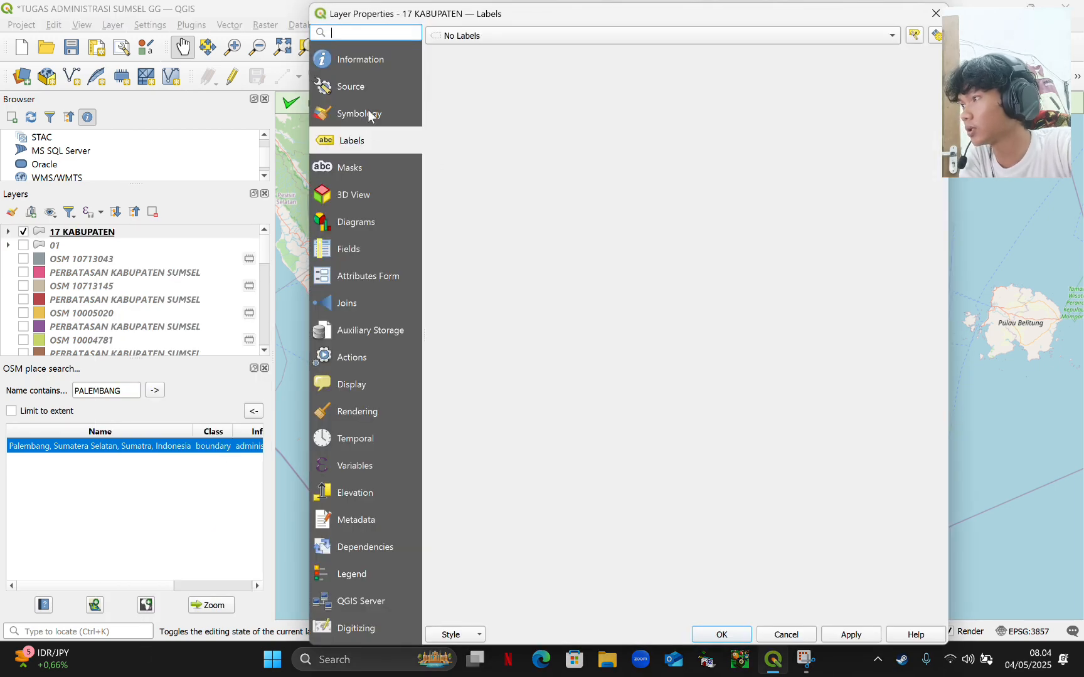
{"action": "left_click", "coordinate": [370, 115]}
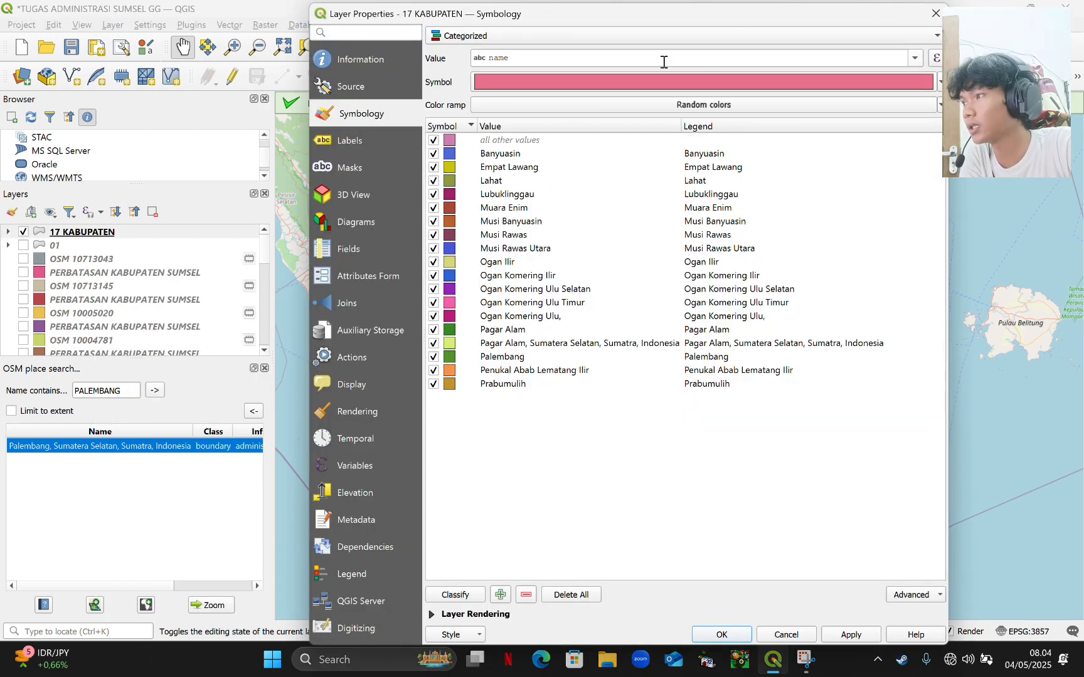
{"action": "left_click", "coordinate": [659, 36]}
{"action": "left_click", "coordinate": [590, 42]}
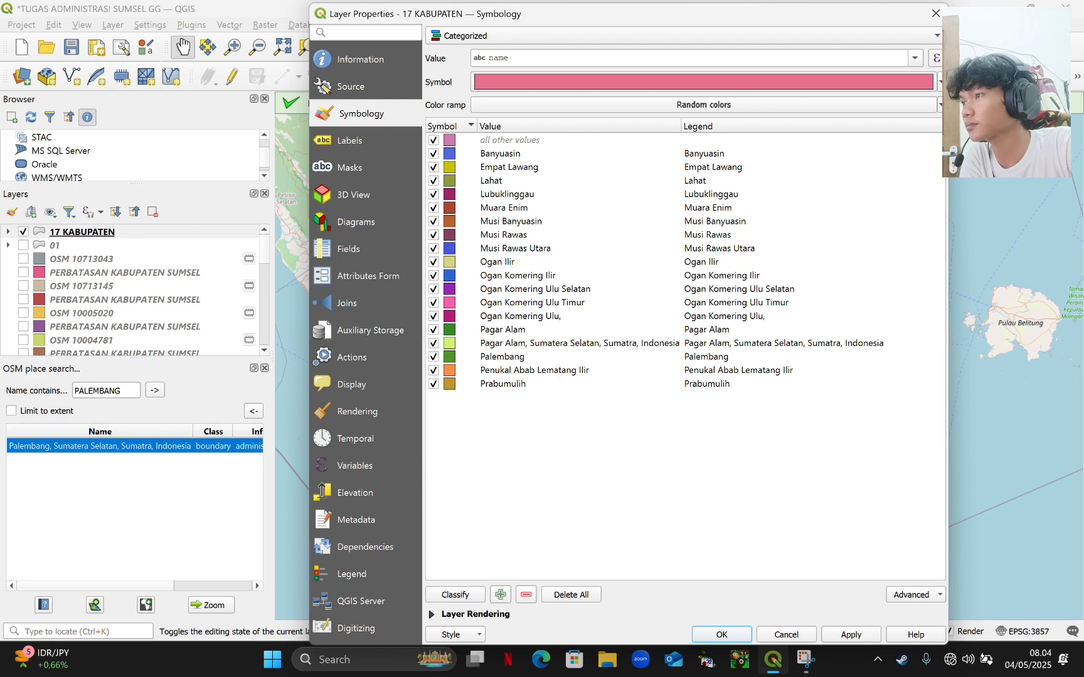
{"action": "left_click", "coordinate": [915, 57]}
{"action": "left_click", "coordinate": [580, 128]}
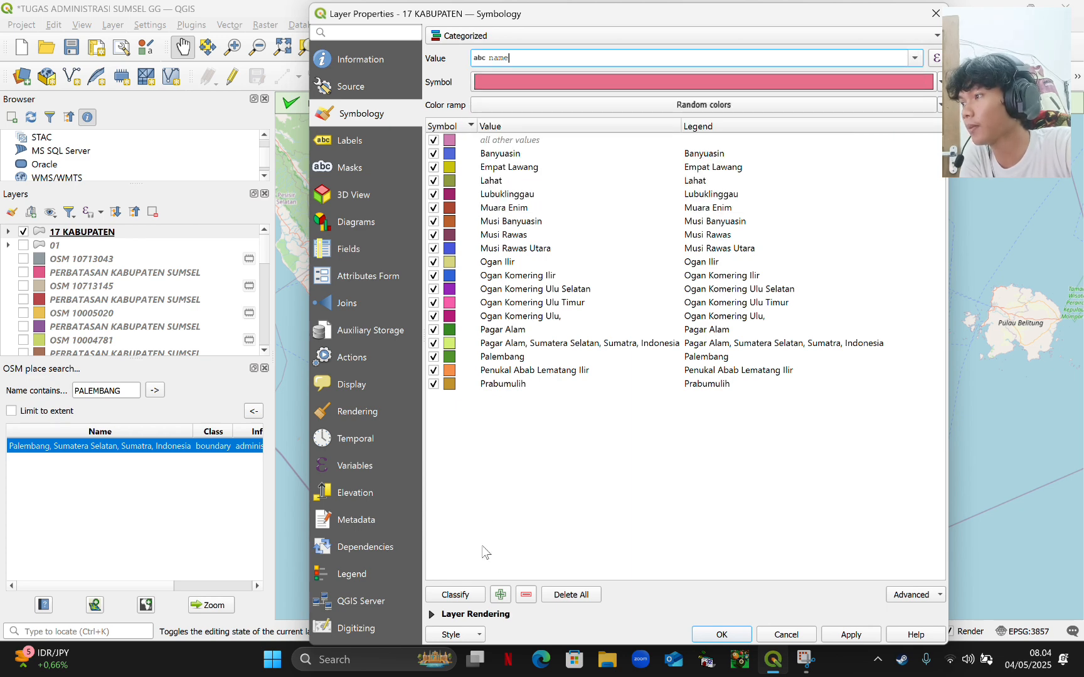
{"action": "left_click", "coordinate": [571, 594]}
{"action": "left_click", "coordinate": [469, 594]}
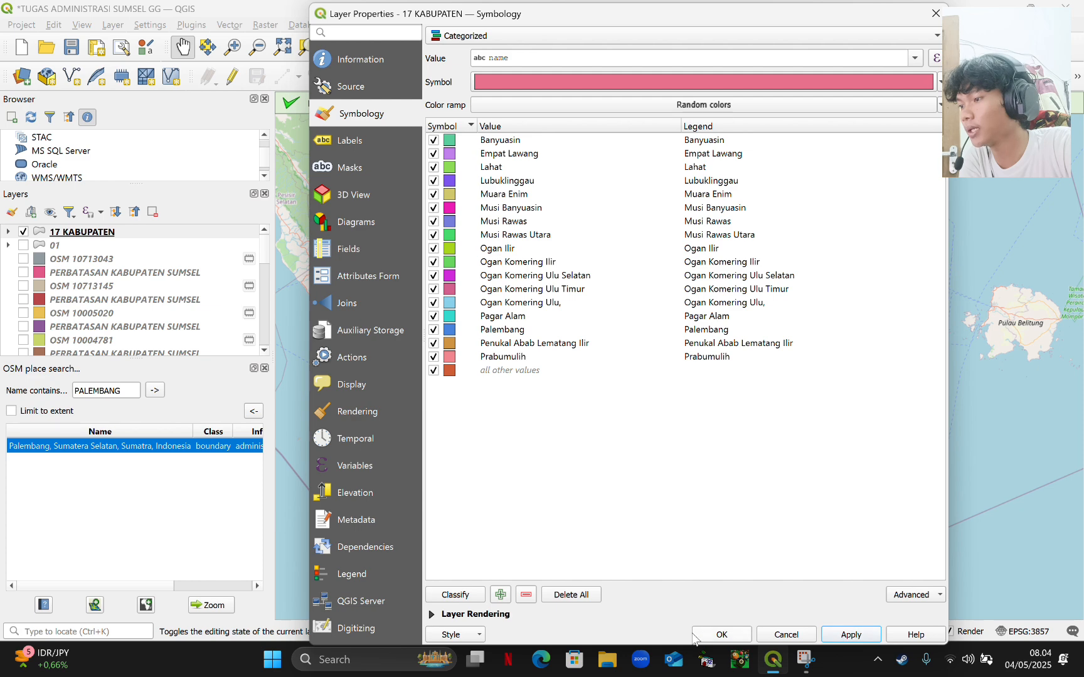
{"action": "left_click", "coordinate": [711, 637]}
{"action": "left_click_drag", "start_coordinate": [580, 355], "coordinate": [576, 334]}
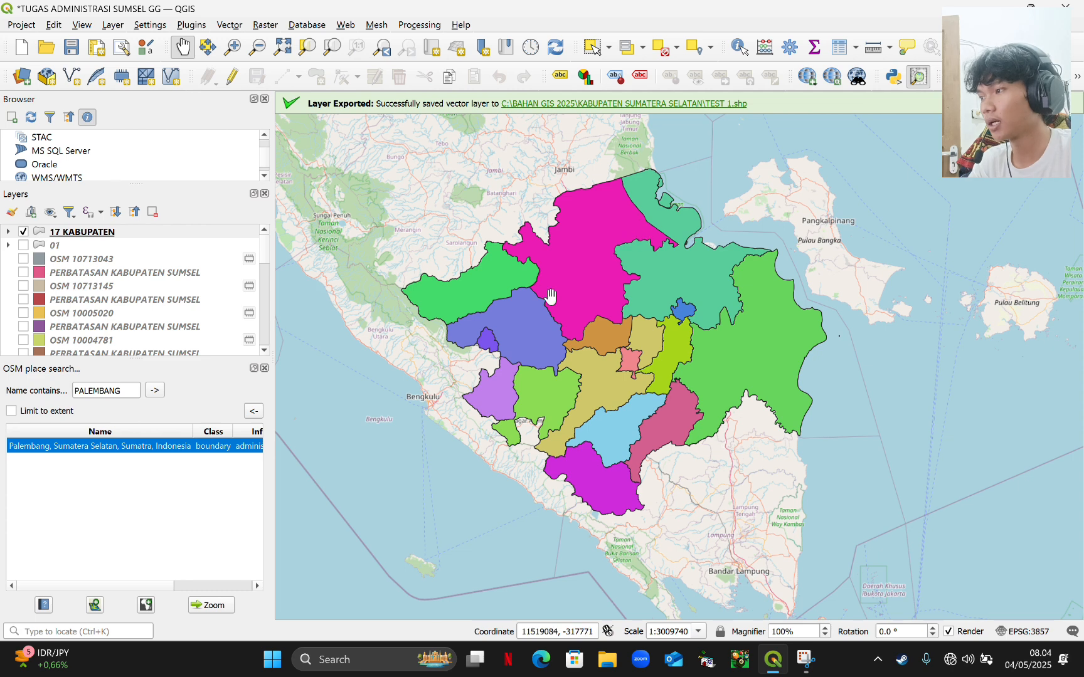
Create two new print layouts, one titled BATASAN and the other BTASAN
{"action": "left_click", "coordinate": [98, 48]}
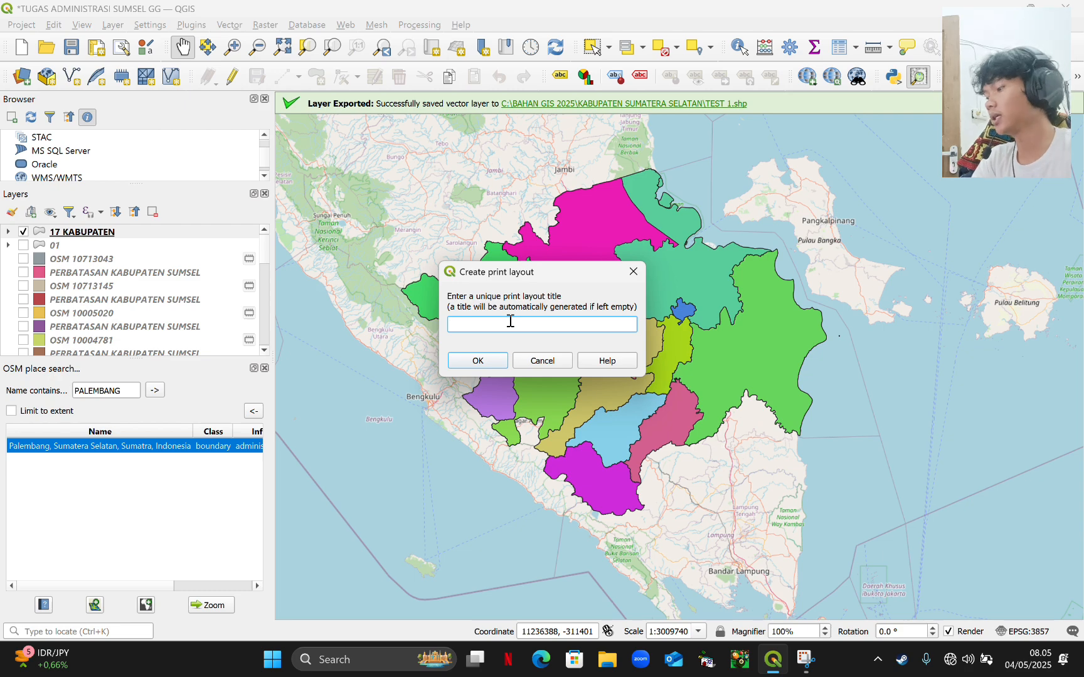
{"action": "type", "text": "BATASA"}
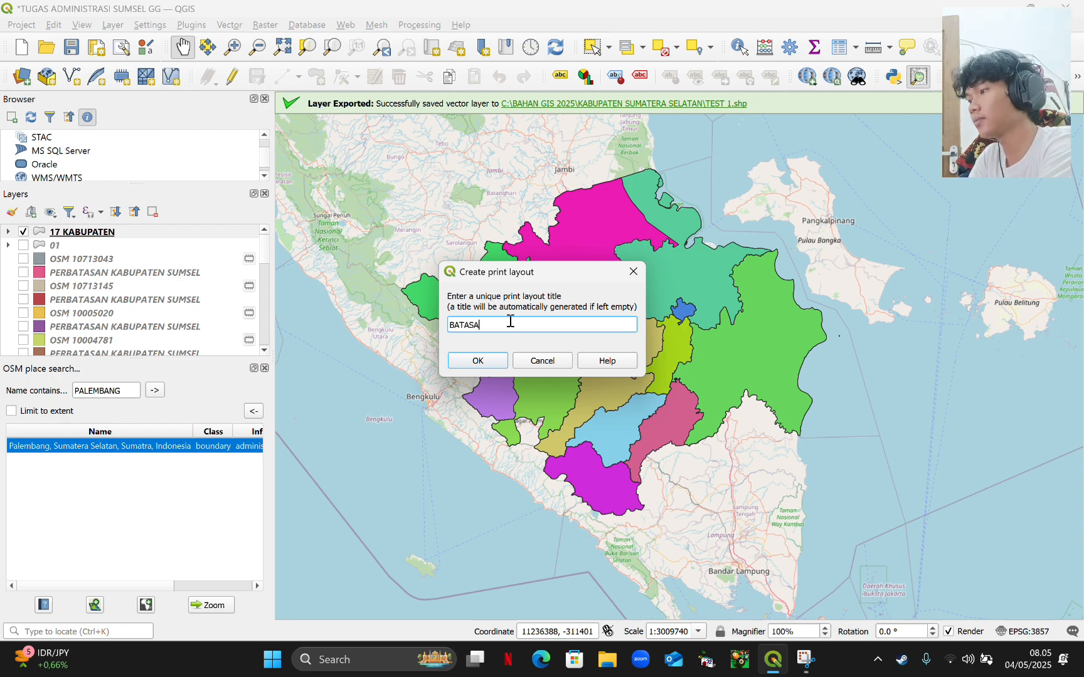
{"action": "type", "text": "N"}
{"action": "key", "text": "Return"}
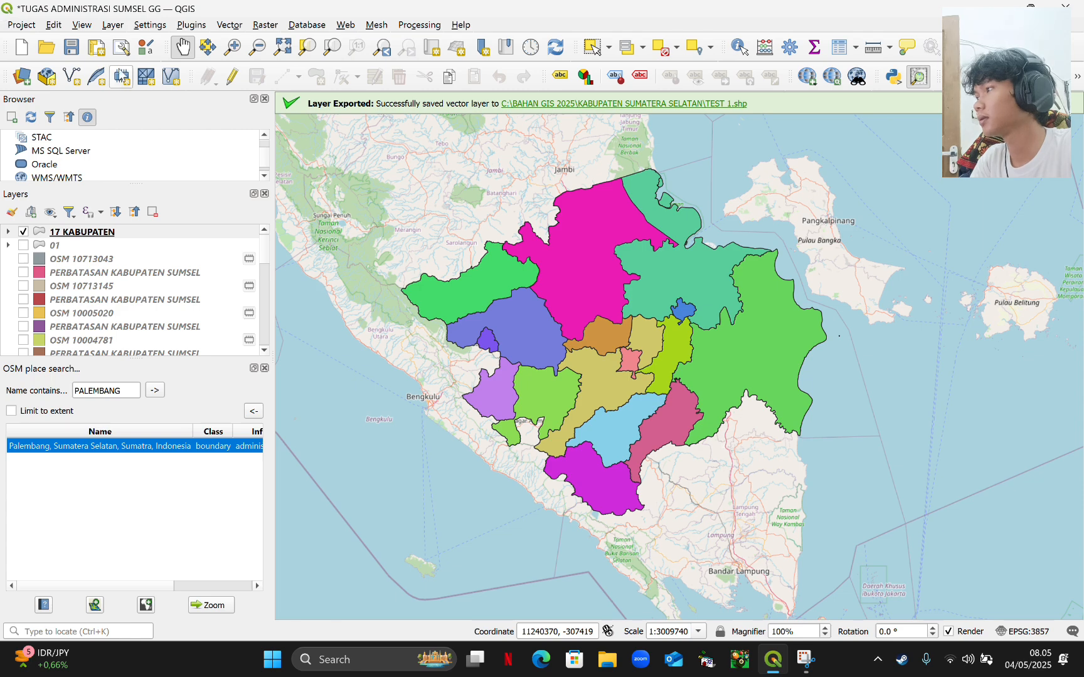
{"action": "left_click", "coordinate": [96, 47]}
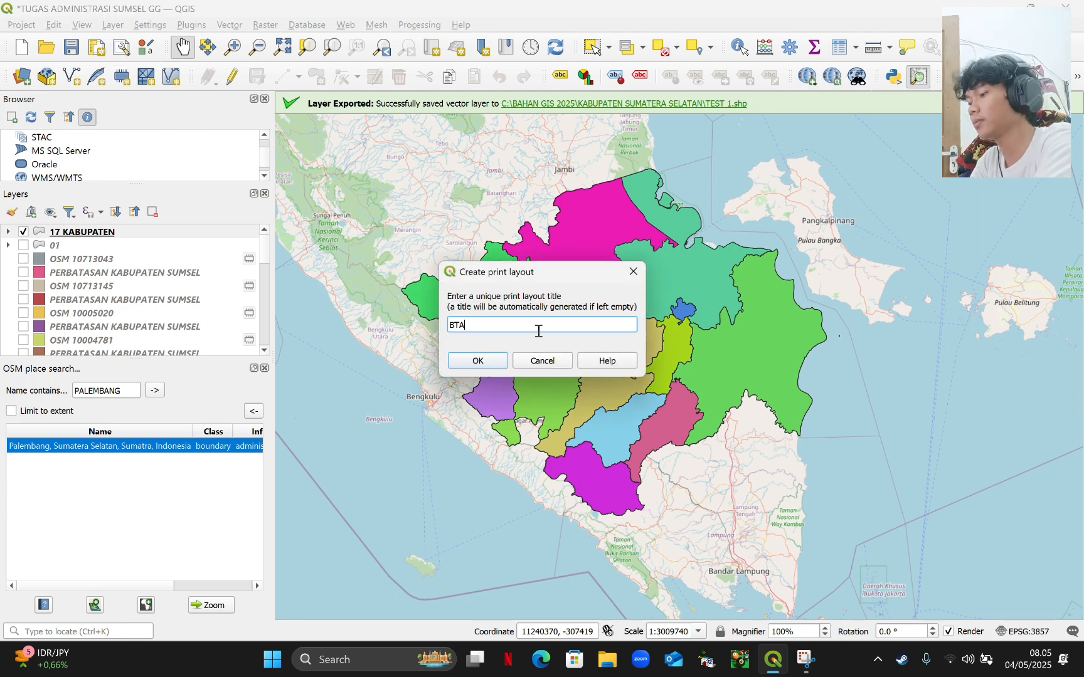
{"action": "key", "text": "Return"}
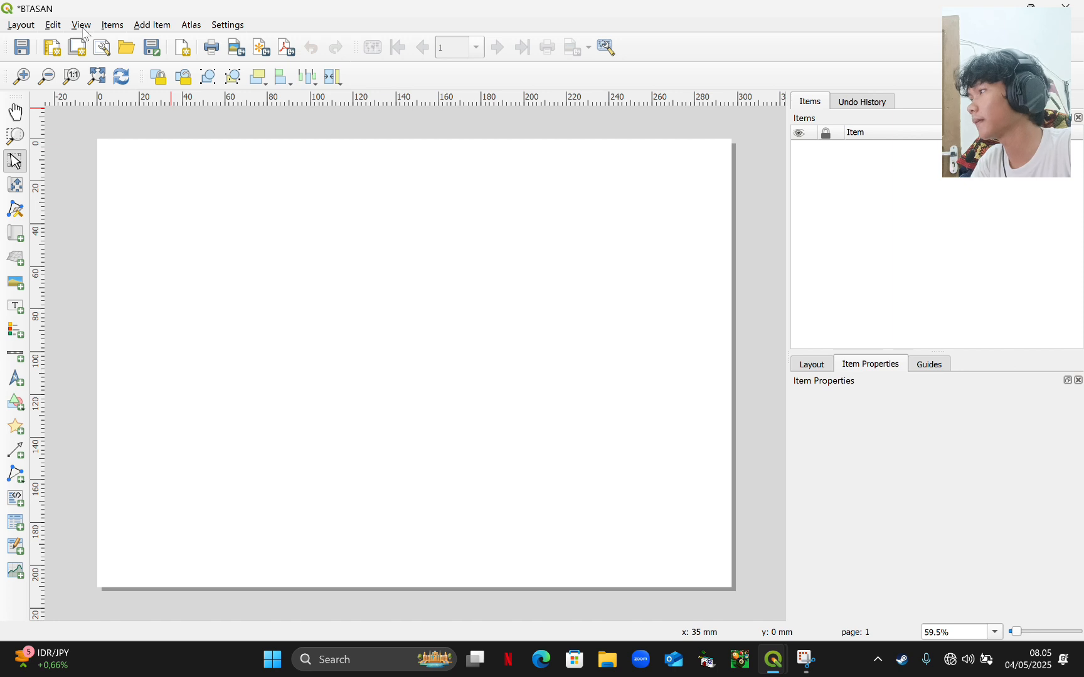
Open the existing print layout LAYOUT BATASAN SUMSEL from the empty new layout
{"action": "left_click", "coordinate": [21, 26]}
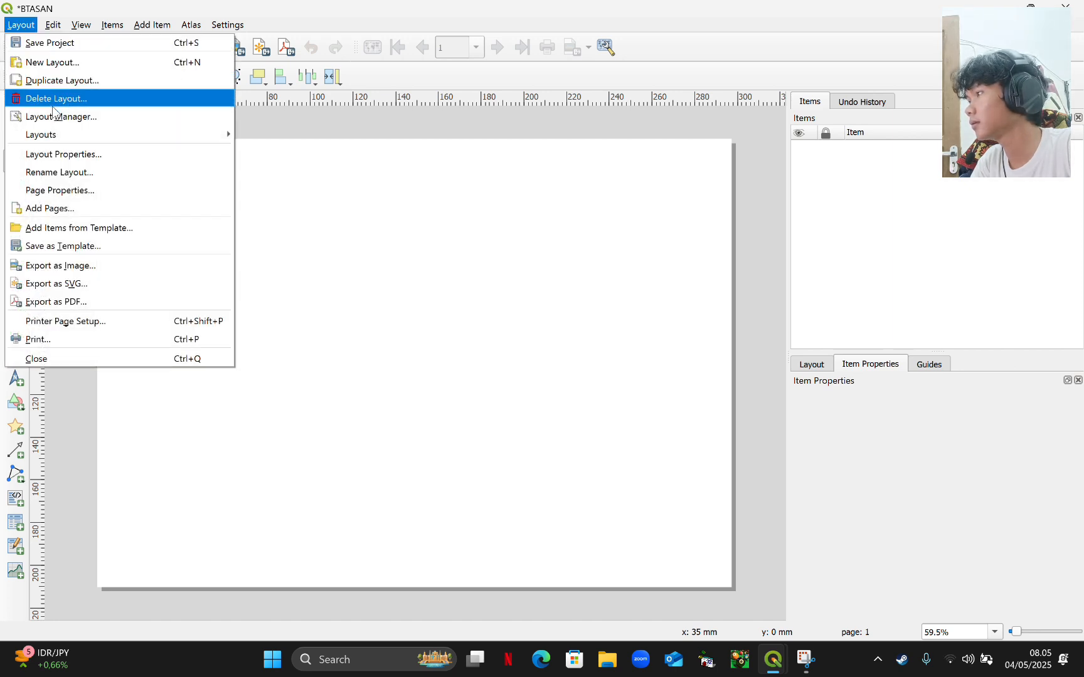
{"action": "mouse_move", "coordinate": [61, 140]}
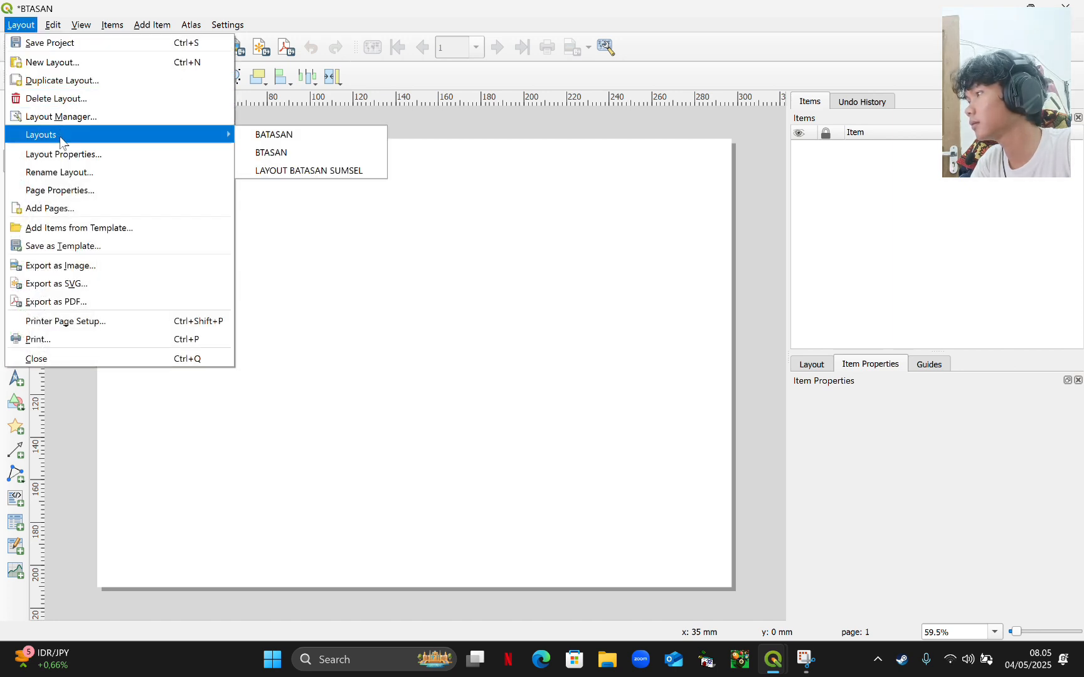
{"action": "left_click", "coordinate": [323, 169]}
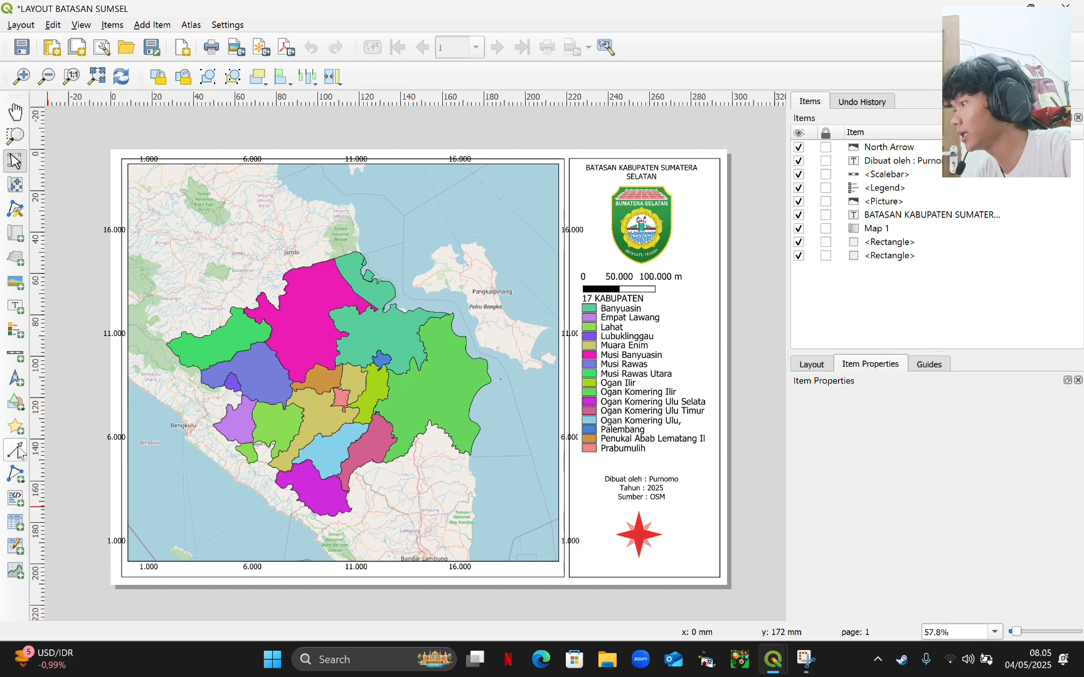
Select the Map 1 item on the page and nudge its position slightly inside its surrounding frame
{"action": "left_click", "coordinate": [24, 406]}
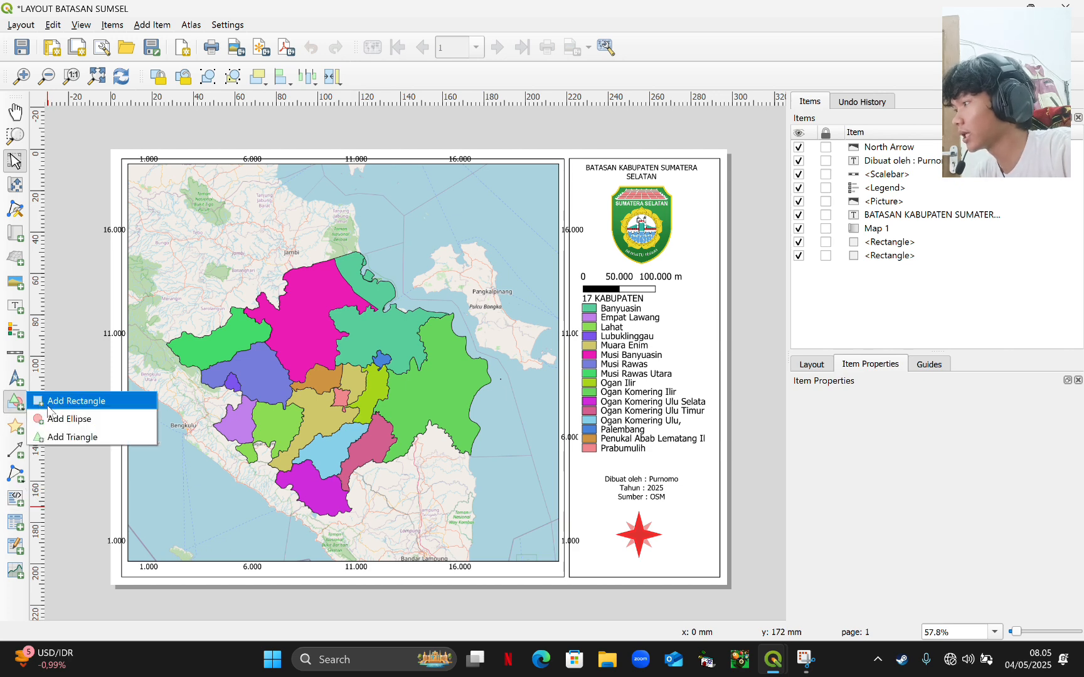
{"action": "left_click", "coordinate": [124, 166]}
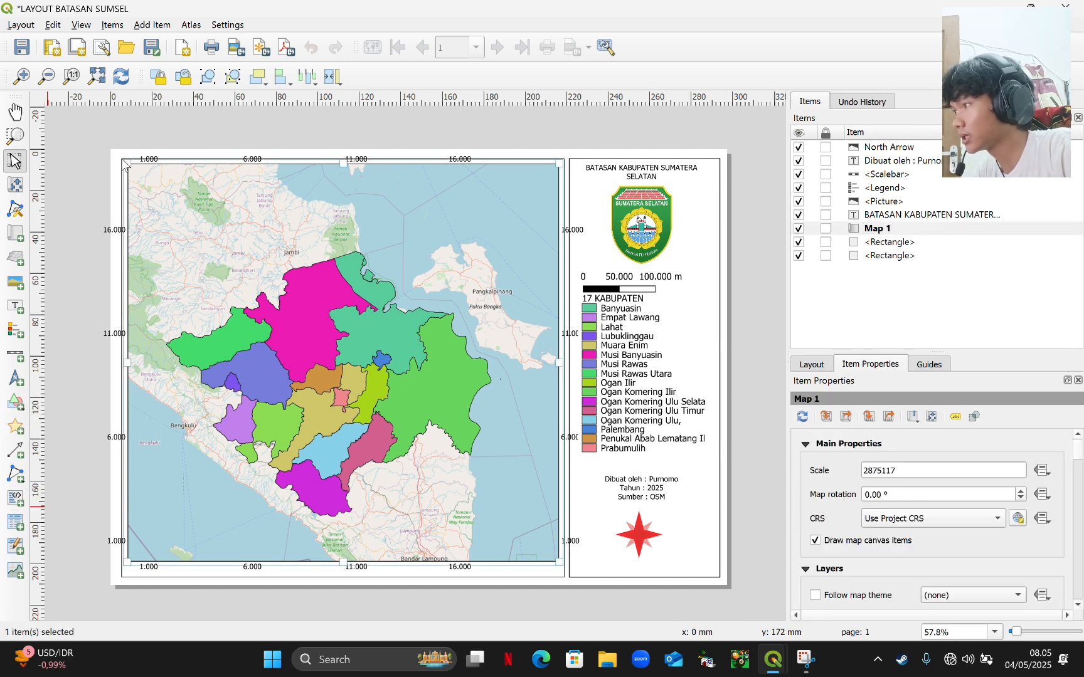
{"action": "scroll", "coordinate": [194, 302], "scroll_direction": "up", "scroll_amount": 2}
{"action": "left_click_drag", "start_coordinate": [215, 310], "coordinate": [191, 308]}
{"action": "scroll", "coordinate": [192, 307], "scroll_direction": "down", "scroll_amount": 5}
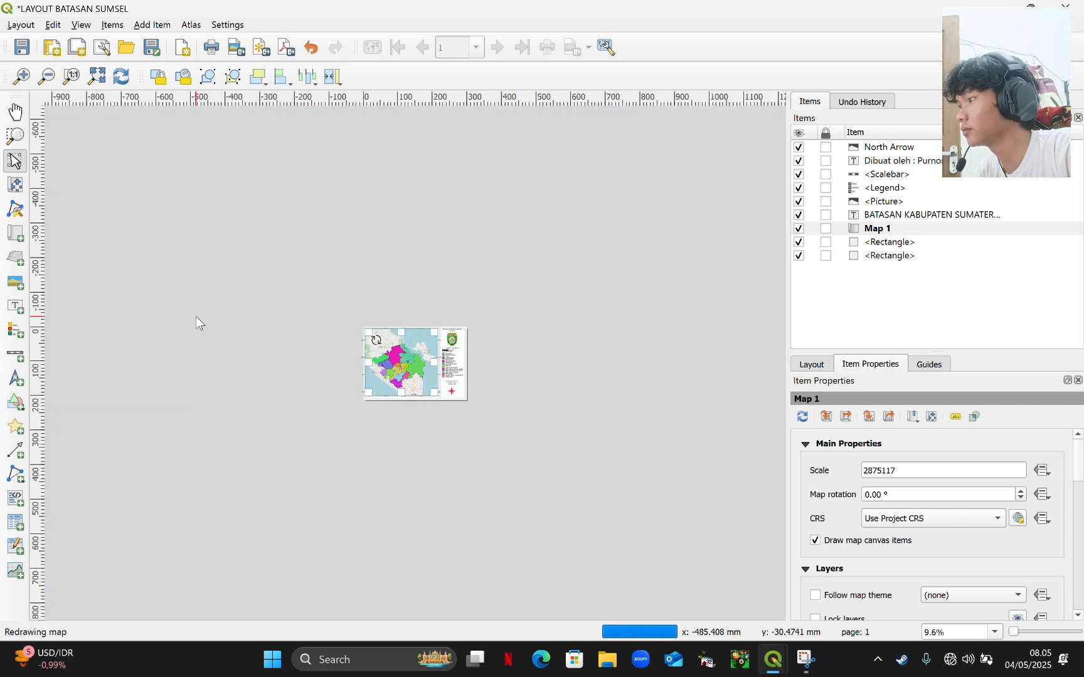
{"action": "left_click_drag", "start_coordinate": [406, 355], "coordinate": [400, 357]}
{"action": "scroll", "coordinate": [402, 356], "scroll_direction": "up", "scroll_amount": 3}
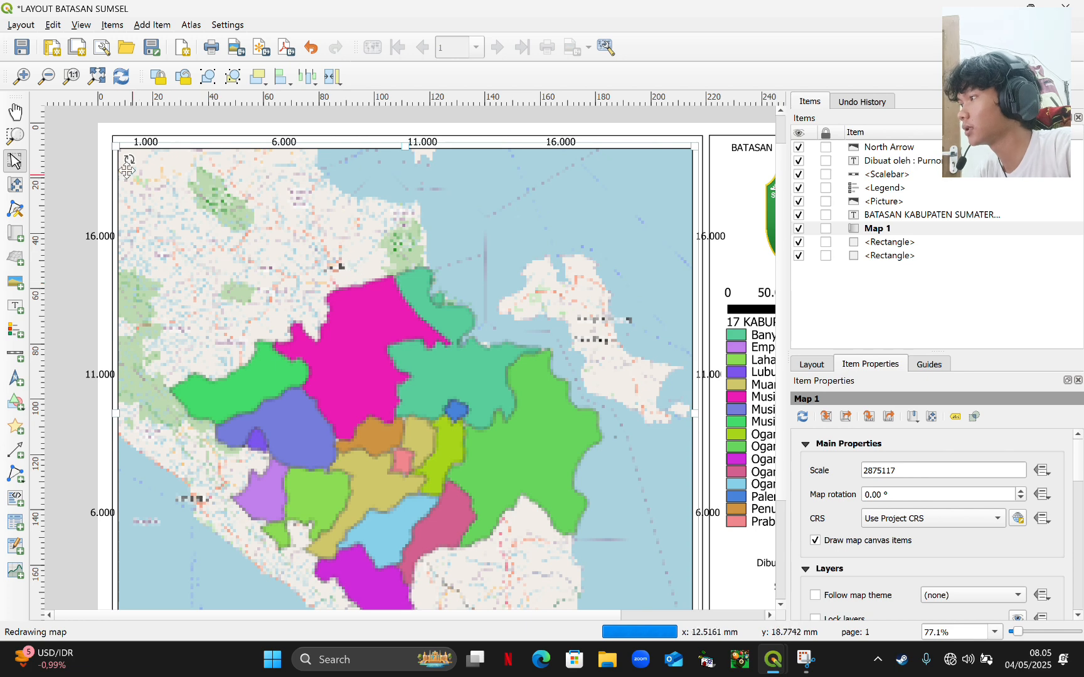
Inspect the upper-left page corner up close and view the shape properties of the rectangle framing the map
{"action": "scroll", "coordinate": [77, 127], "scroll_direction": "up", "scroll_amount": 5}
{"action": "scroll", "coordinate": [381, 294], "scroll_direction": "down", "scroll_amount": 2}
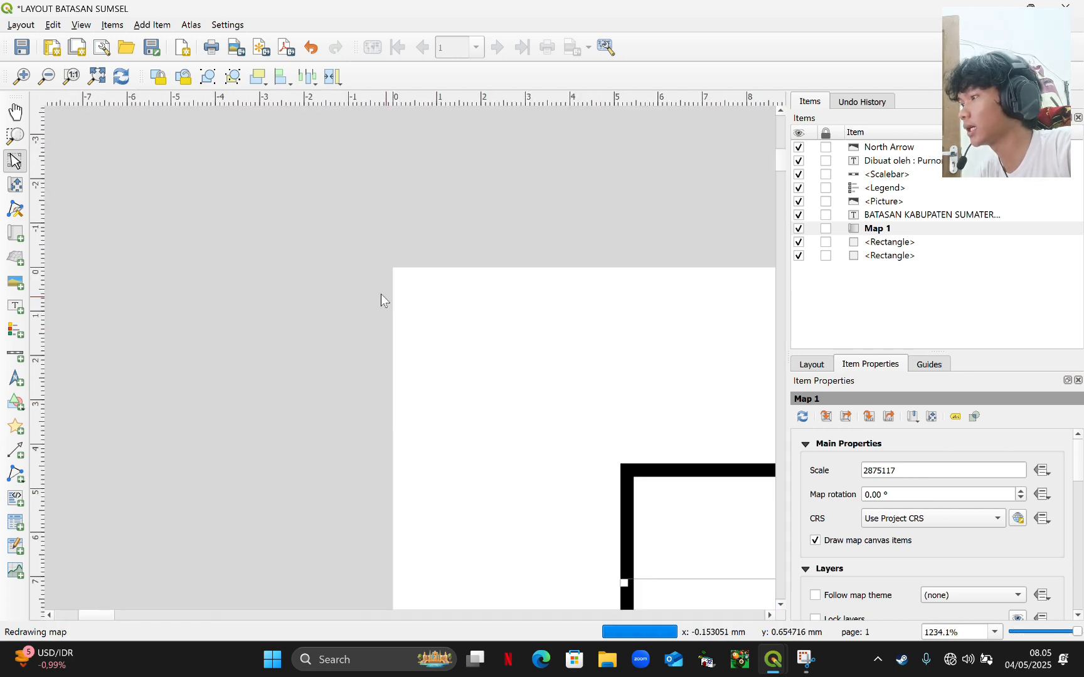
{"action": "scroll", "coordinate": [531, 171], "scroll_direction": "down", "scroll_amount": 1}
{"action": "left_click_drag", "start_coordinate": [523, 185], "coordinate": [441, 133]}
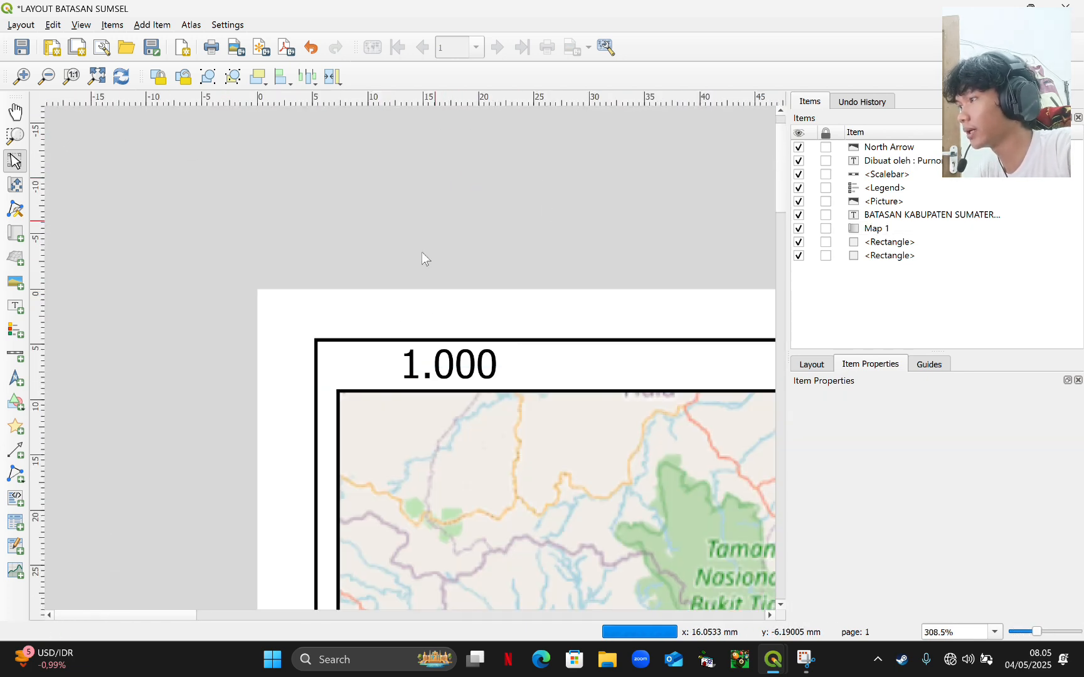
{"action": "left_click", "coordinate": [336, 342]}
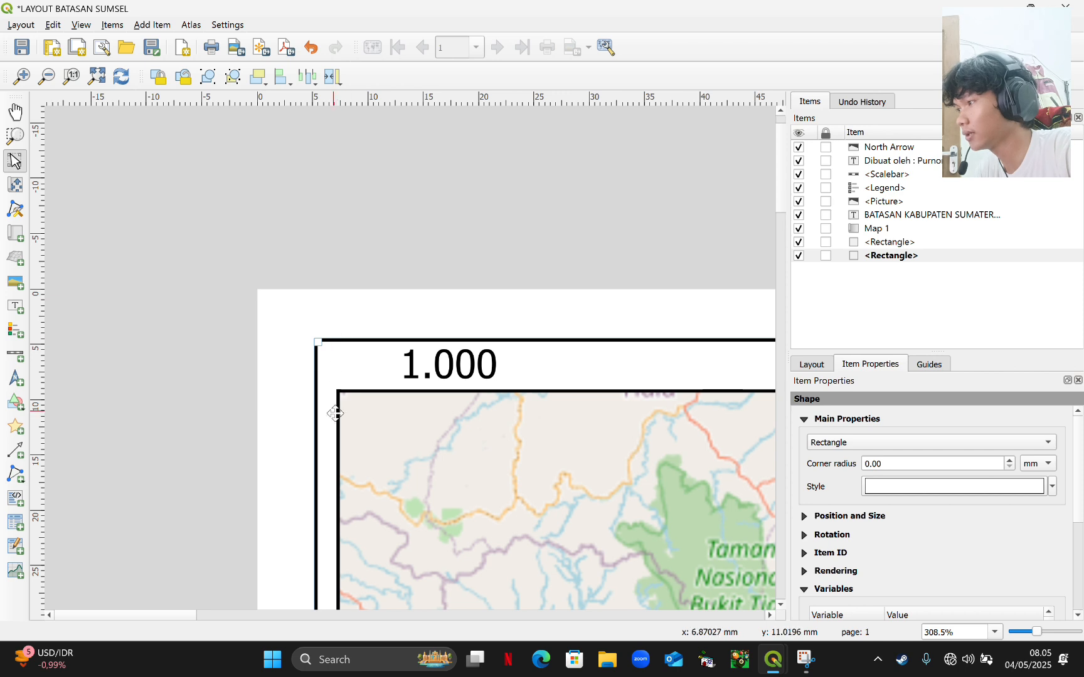
Place a tiny picture item in the page margin outside the map frame, and delete it
{"action": "left_click", "coordinate": [25, 286]}
{"action": "mouse_move", "coordinate": [263, 318]}
{"action": "left_mouse_down"}
{"action": "mouse_move", "coordinate": [282, 329]}
{"action": "mouse_move", "coordinate": [262, 320]}
{"action": "left_mouse_up"}
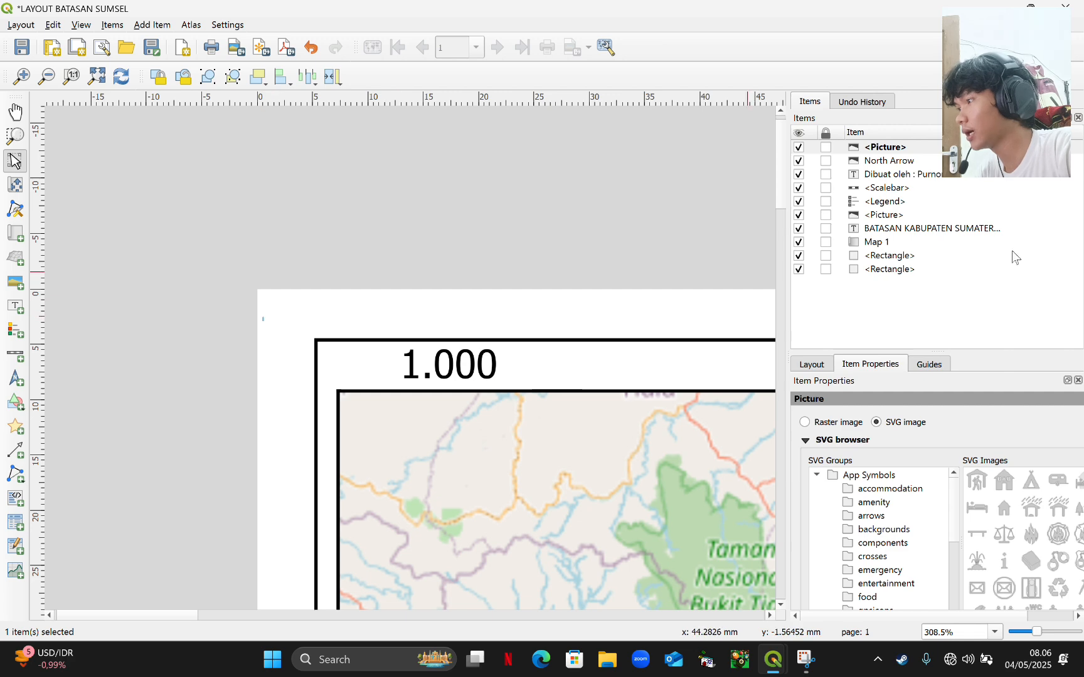
{"action": "key", "text": "Delete"}
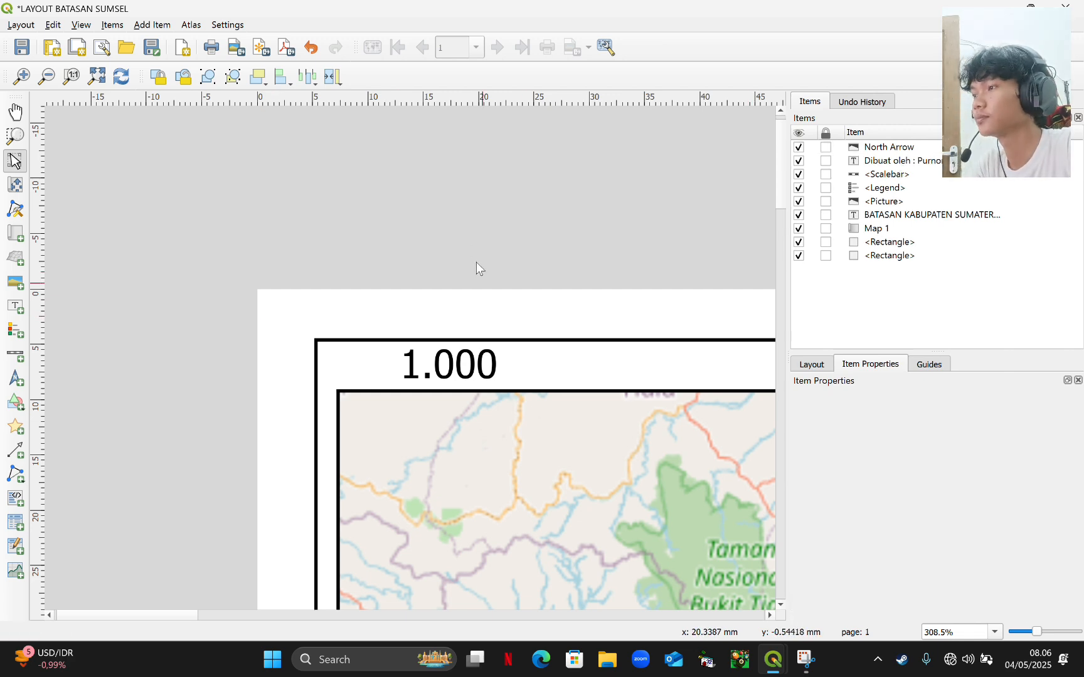
Examine the item properties of the provincial logo picture and the BATASAN KABUPATEN SUMATERA SELATAN title label
{"action": "scroll", "coordinate": [523, 327], "scroll_direction": "down", "scroll_amount": 4}
{"action": "scroll", "coordinate": [415, 364], "scroll_direction": "up", "scroll_amount": 1}
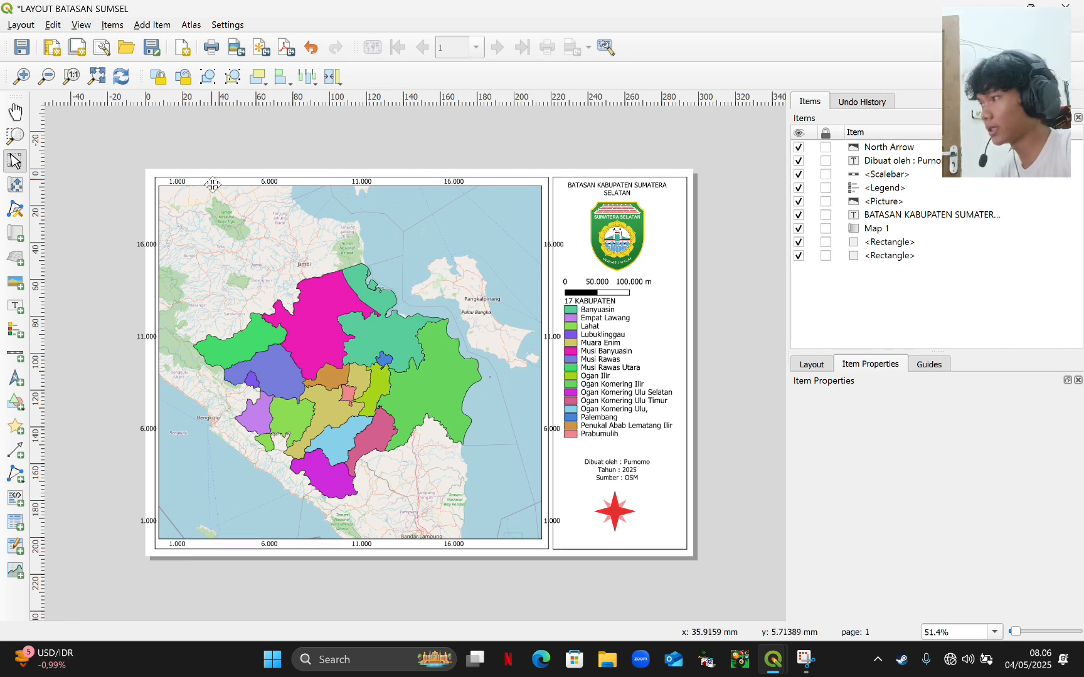
{"action": "left_click", "coordinate": [612, 234]}
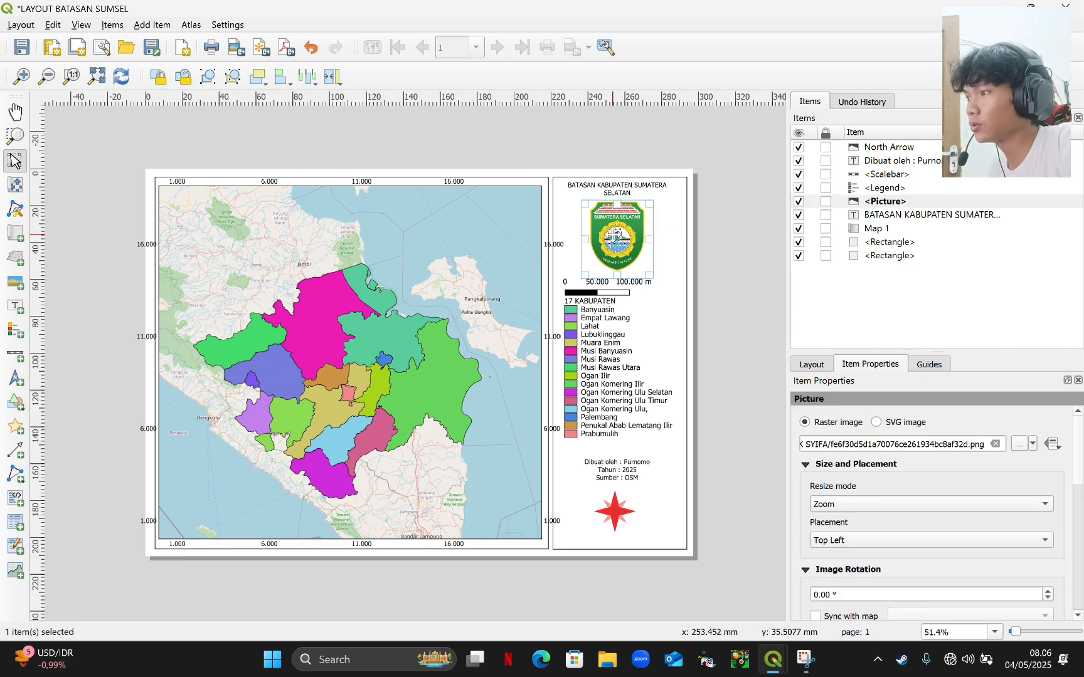
{"action": "left_click", "coordinate": [608, 189]}
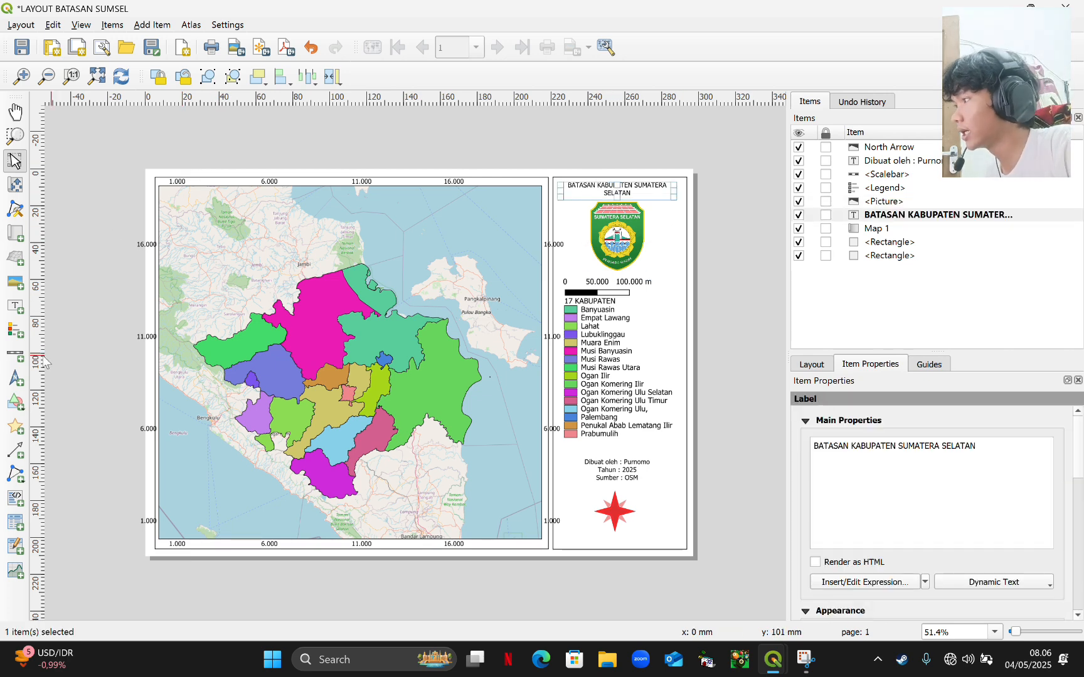
{"action": "left_click", "coordinate": [13, 311]}
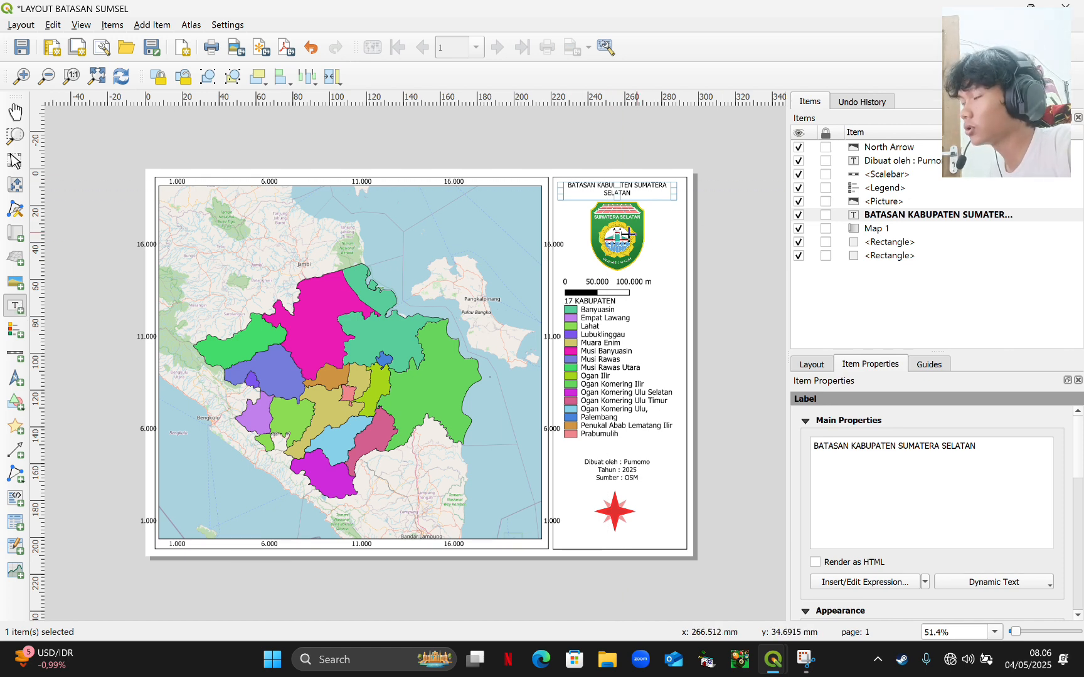
{"action": "left_click", "coordinate": [15, 283]}
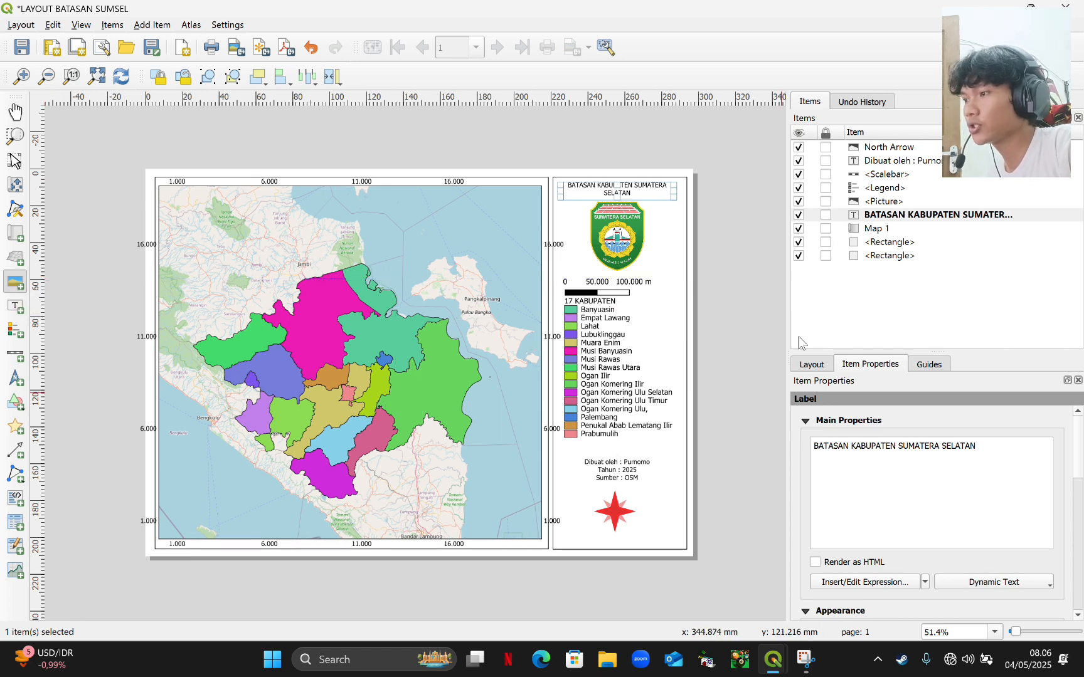
{"action": "left_click", "coordinate": [620, 247]}
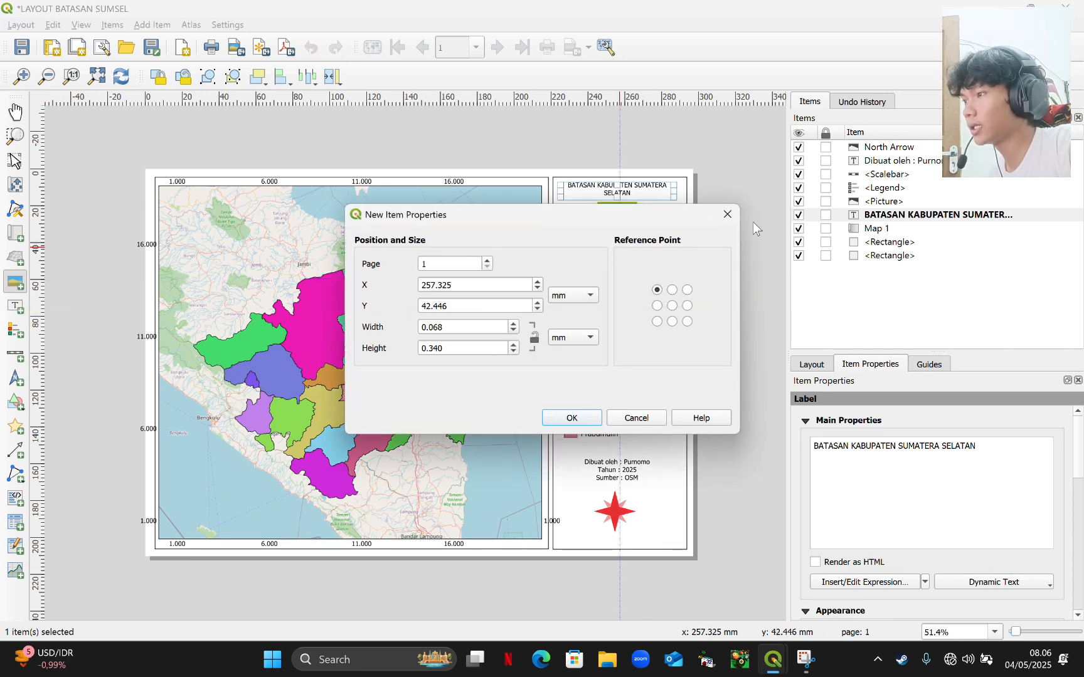
{"action": "left_click", "coordinate": [728, 214]}
{"action": "left_click", "coordinate": [727, 214]}
{"action": "left_click", "coordinate": [728, 215]}
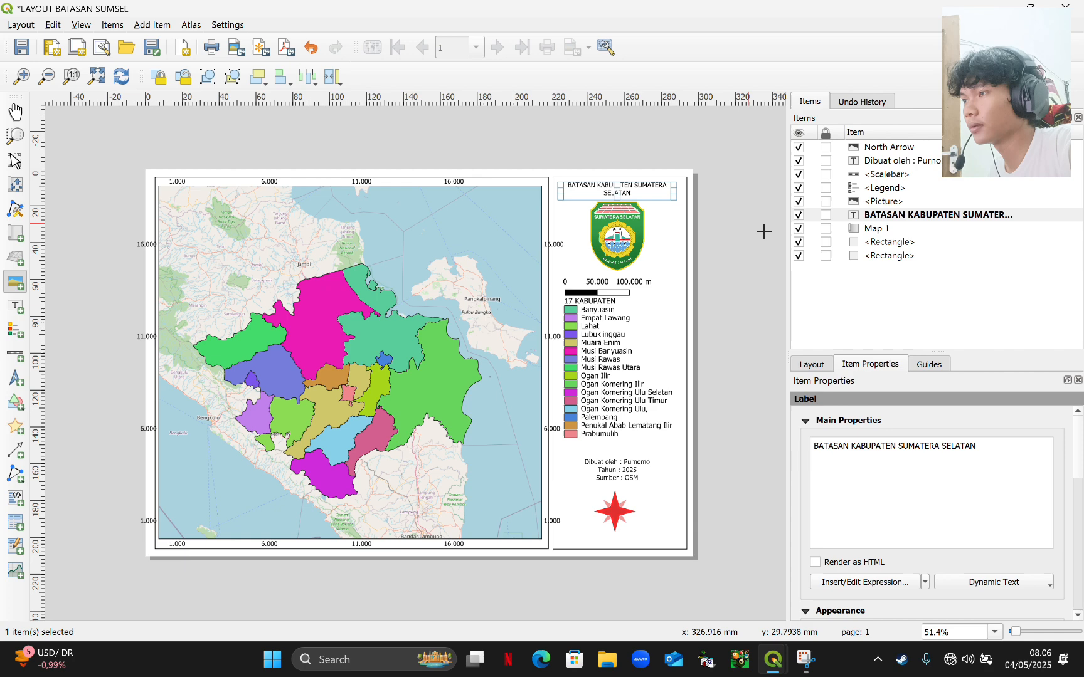
Browse the raster image files available as the source of the provincial logo picture, and leave the file selection without choosing one
{"action": "left_click", "coordinate": [891, 202]}
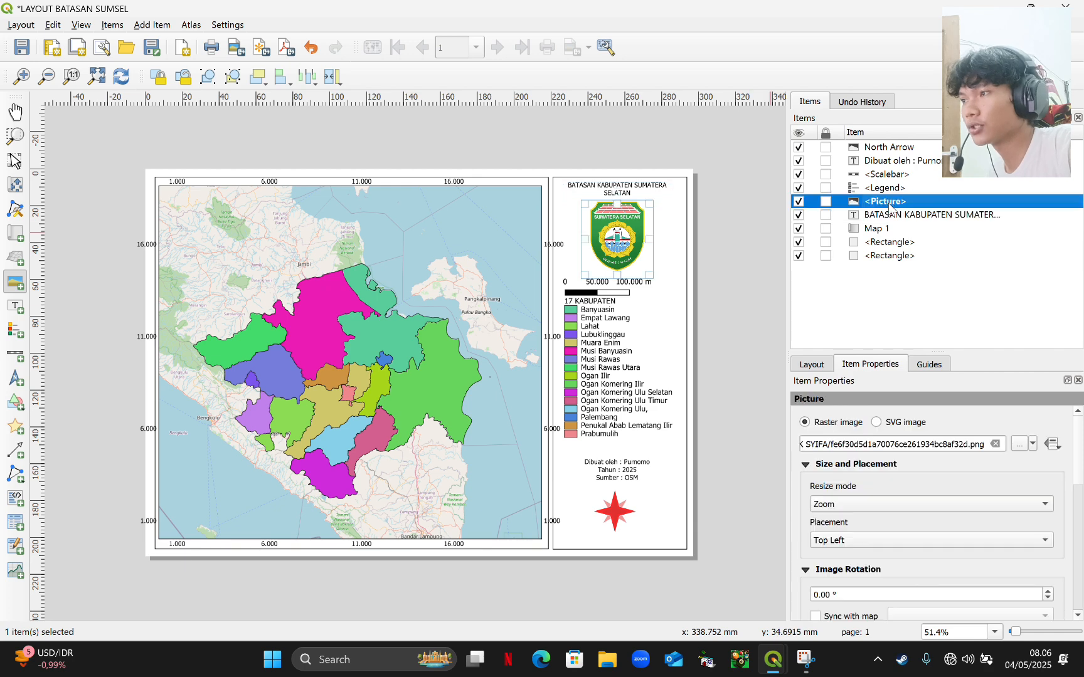
{"action": "left_click", "coordinate": [805, 424]}
{"action": "left_click", "coordinate": [1018, 444]}
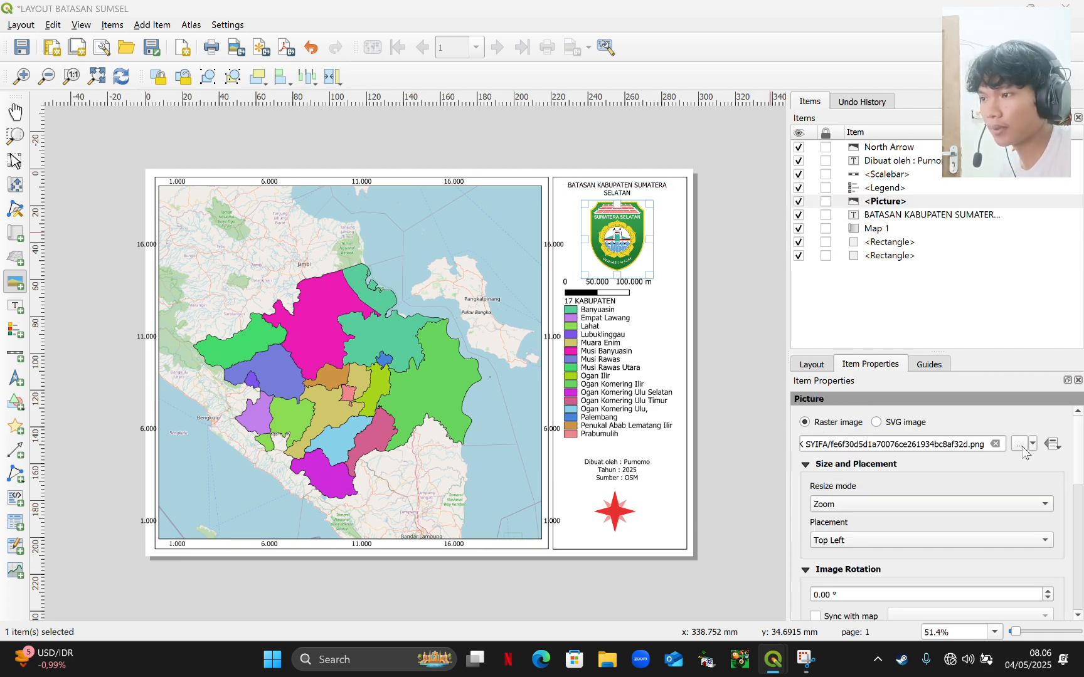
{"action": "scroll", "coordinate": [138, 188], "scroll_direction": "down", "scroll_amount": 3}
{"action": "scroll", "coordinate": [144, 200], "scroll_direction": "down", "scroll_amount": 3}
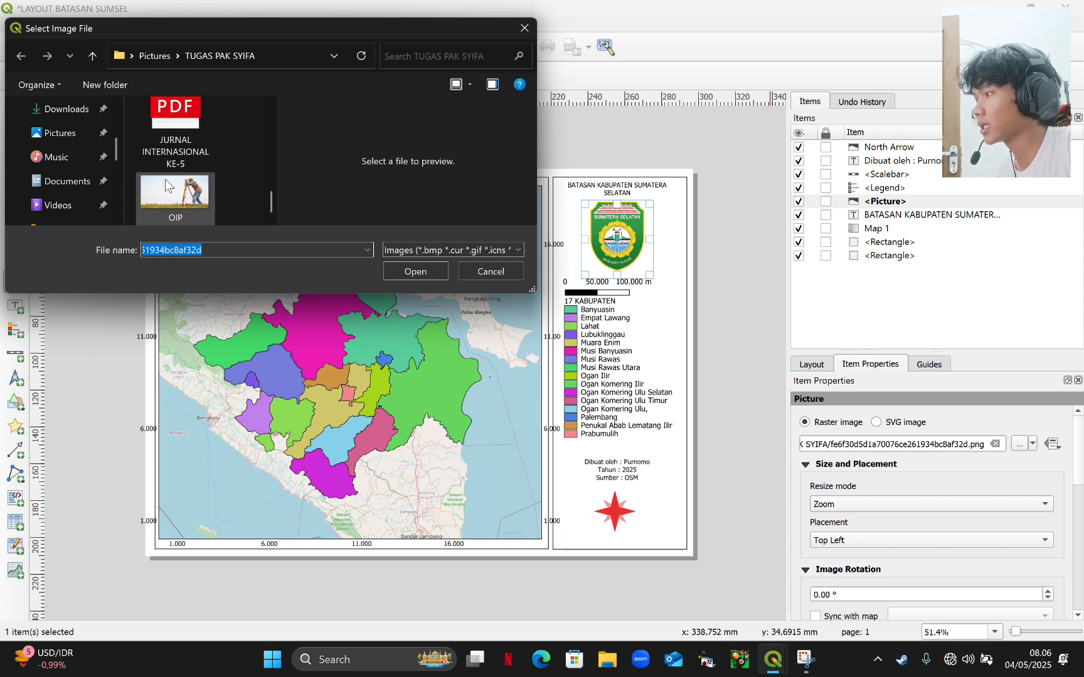
{"action": "left_click_drag", "start_coordinate": [373, 39], "coordinate": [393, 179]}
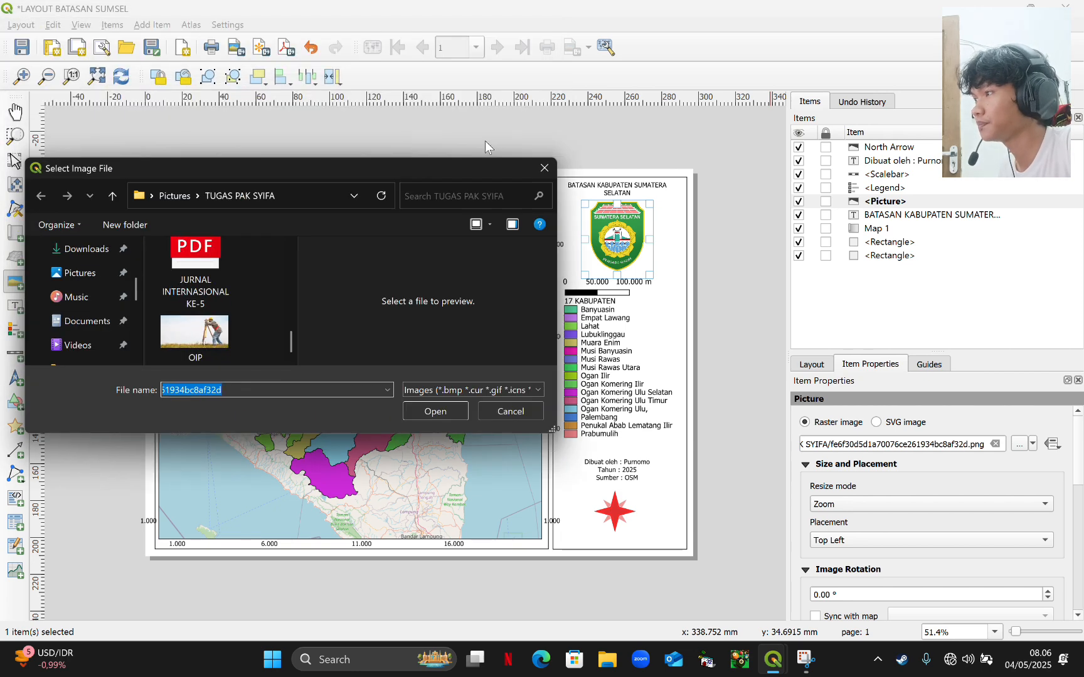
{"action": "left_click", "coordinate": [544, 167]}
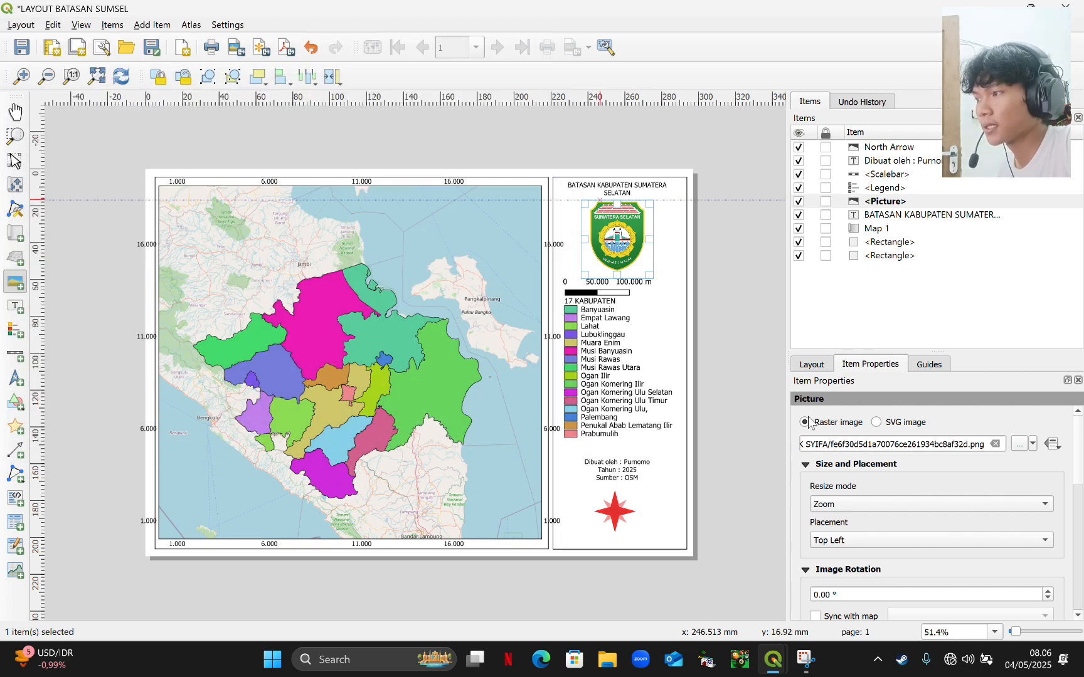
{"action": "left_click", "coordinate": [619, 370]}
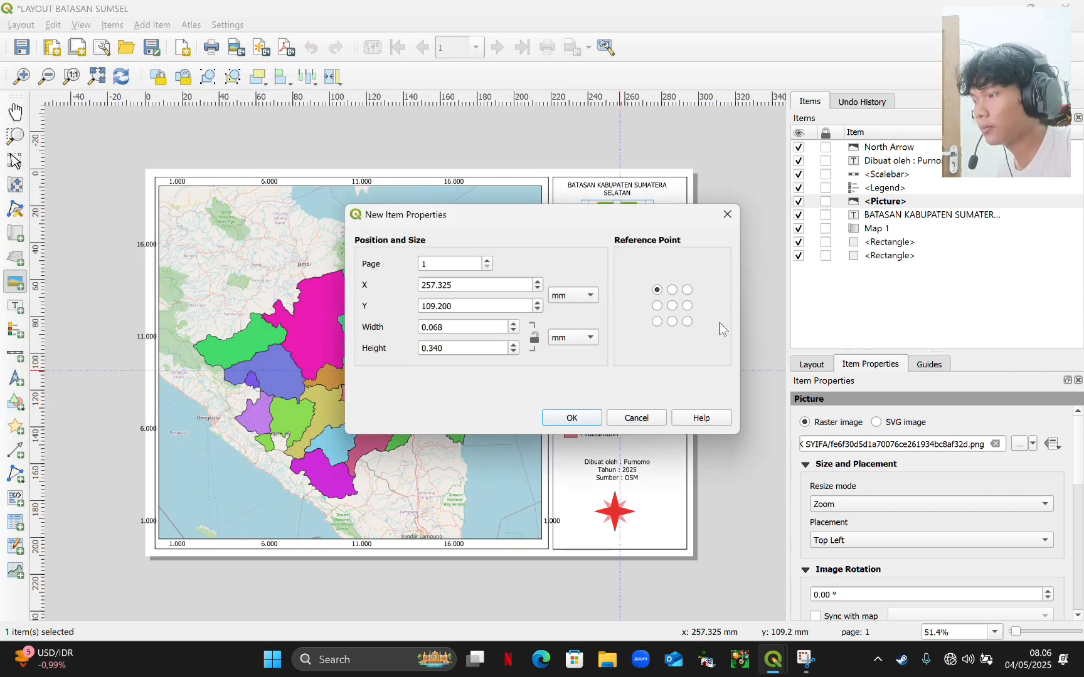
{"action": "left_click", "coordinate": [727, 214]}
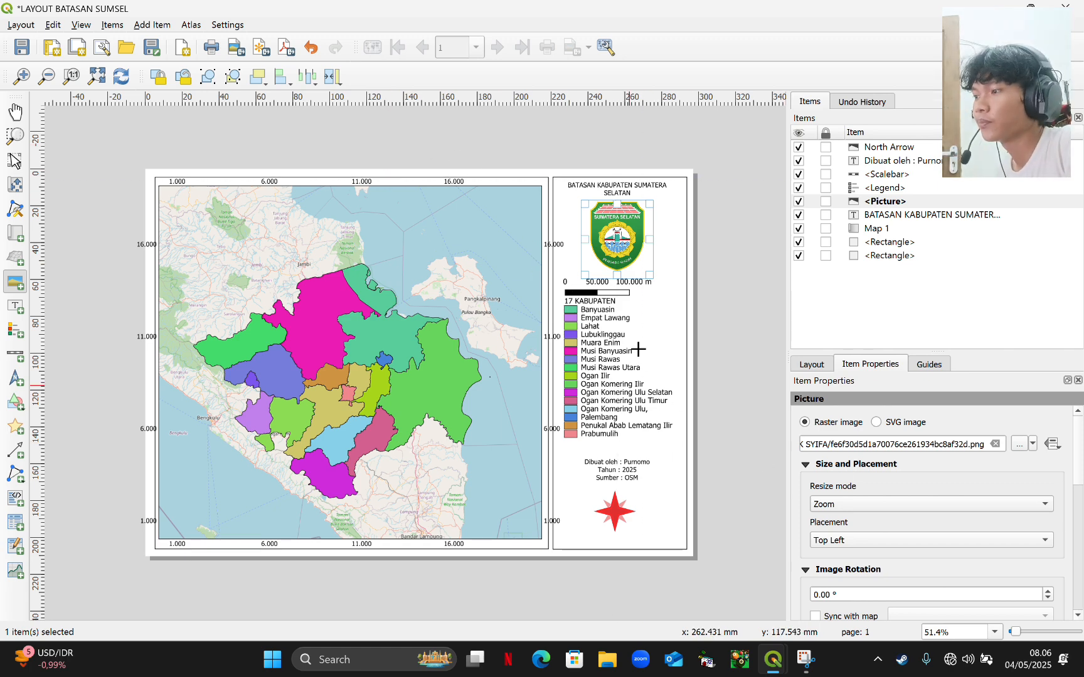
Examine the legend's item properties, from its main settings and the 17 KABUPATEN entries through the collapsed formatting groups
{"action": "right_click", "coordinate": [892, 189]}
{"action": "left_click", "coordinate": [922, 243]}
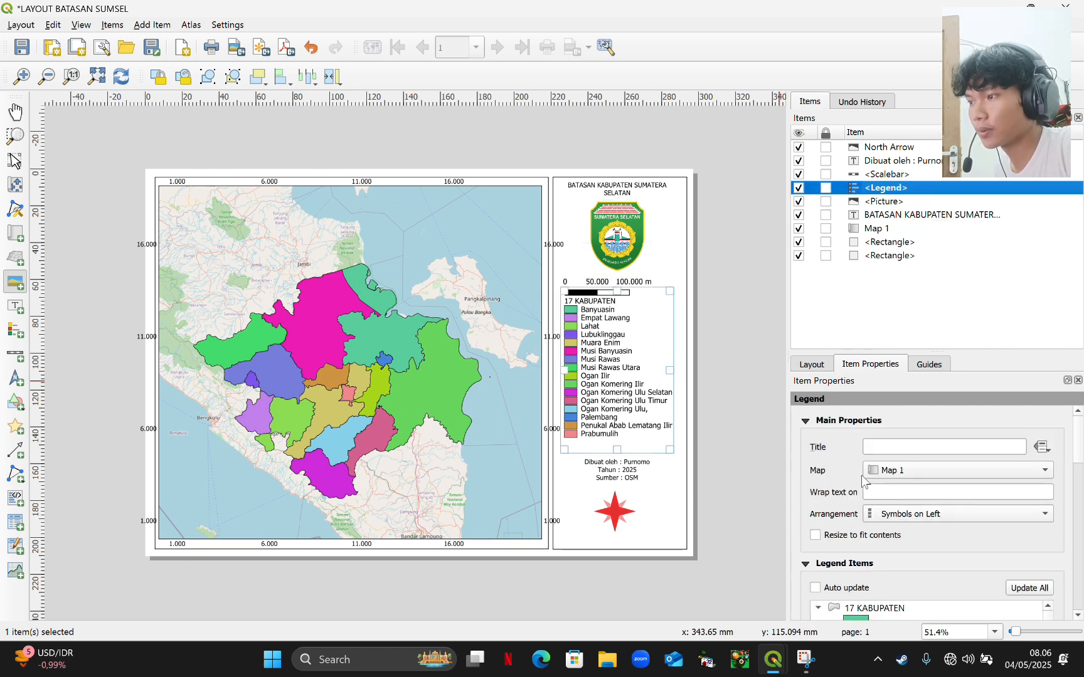
{"action": "scroll", "coordinate": [833, 494], "scroll_direction": "down", "scroll_amount": 10}
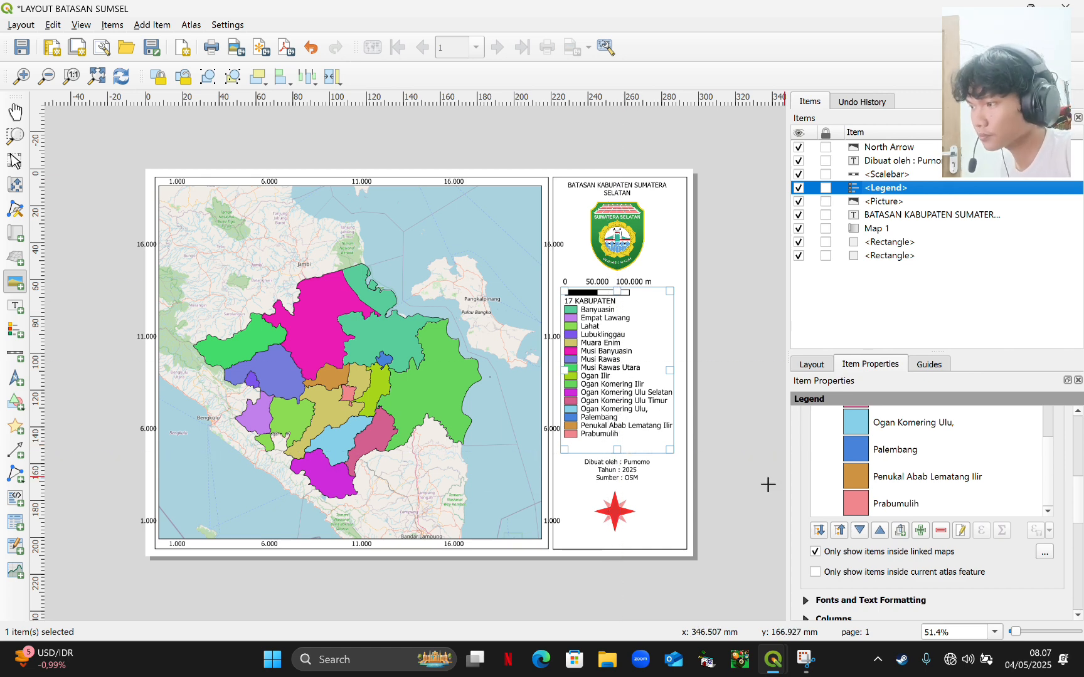
{"action": "scroll", "coordinate": [783, 509], "scroll_direction": "down", "scroll_amount": 2}
{"action": "scroll", "coordinate": [494, 437], "scroll_direction": "up", "scroll_amount": 1}
{"action": "scroll", "coordinate": [478, 427], "scroll_direction": "up", "scroll_amount": 1}
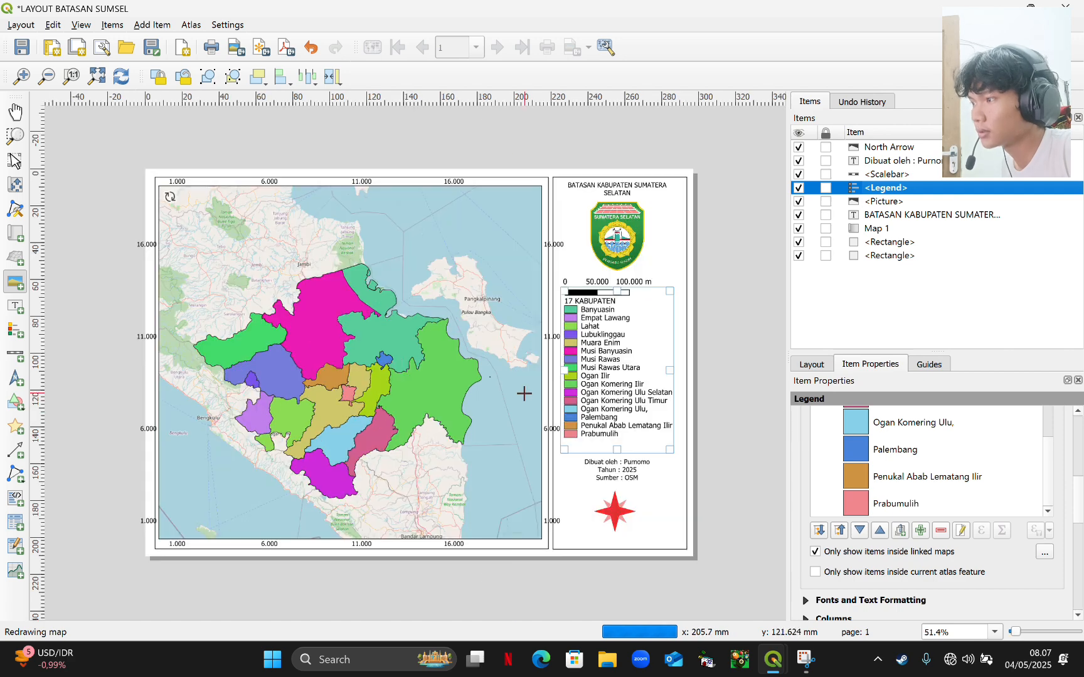
{"action": "scroll", "coordinate": [855, 505], "scroll_direction": "down", "scroll_amount": 3}
{"action": "scroll", "coordinate": [854, 505], "scroll_direction": "up", "scroll_amount": 2}
{"action": "scroll", "coordinate": [855, 504], "scroll_direction": "down", "scroll_amount": 3}
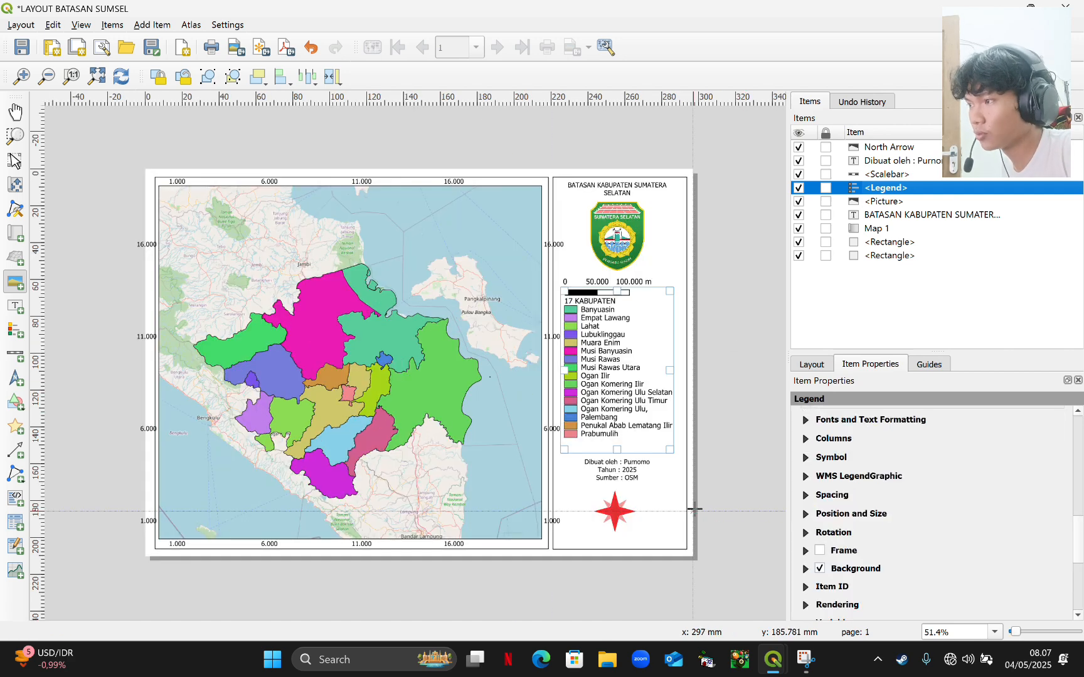
{"action": "scroll", "coordinate": [689, 505], "scroll_direction": "up", "scroll_amount": 2}
{"action": "scroll", "coordinate": [715, 486], "scroll_direction": "down", "scroll_amount": 2}
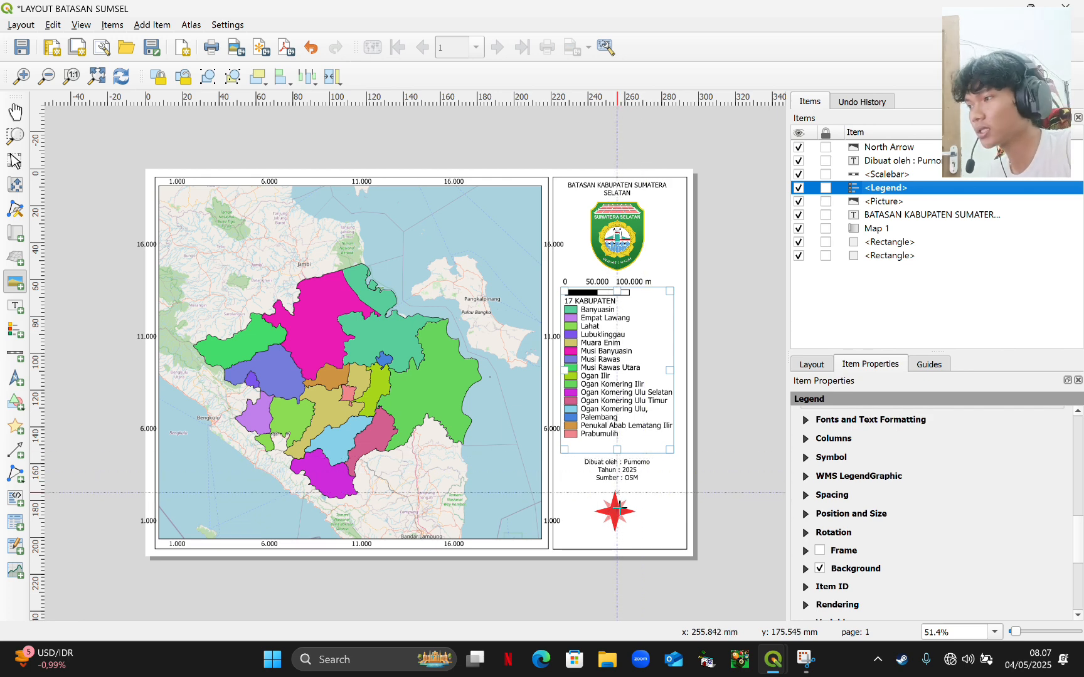
View the main properties and layer settings of the Map 1 item
{"action": "left_click", "coordinate": [872, 228]}
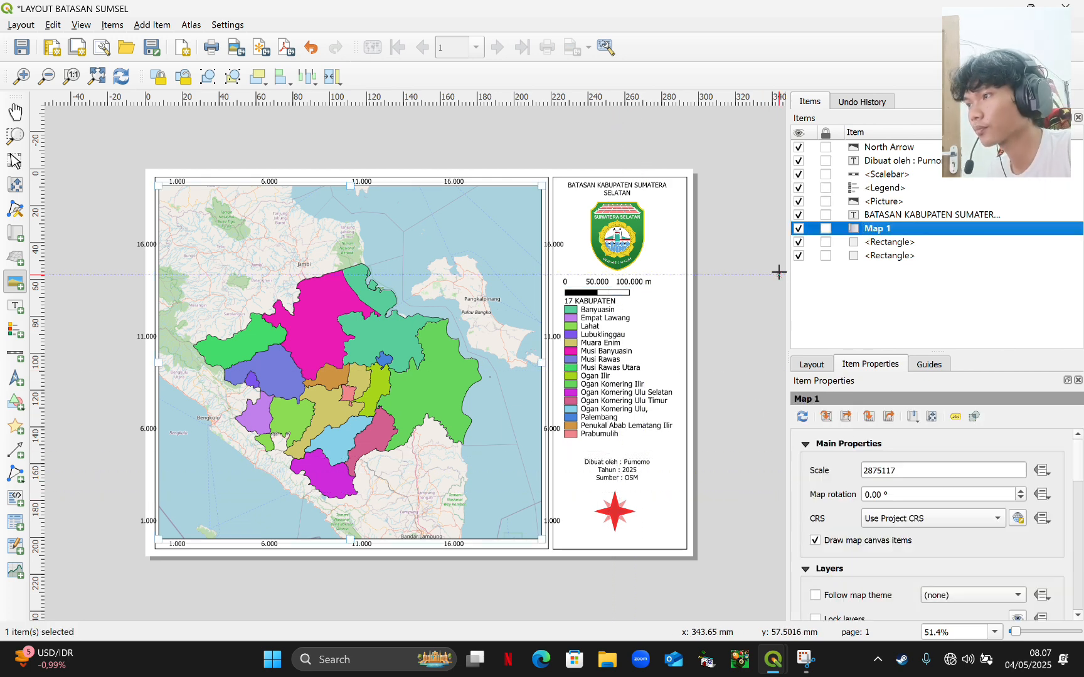
{"action": "left_click", "coordinate": [765, 356]}
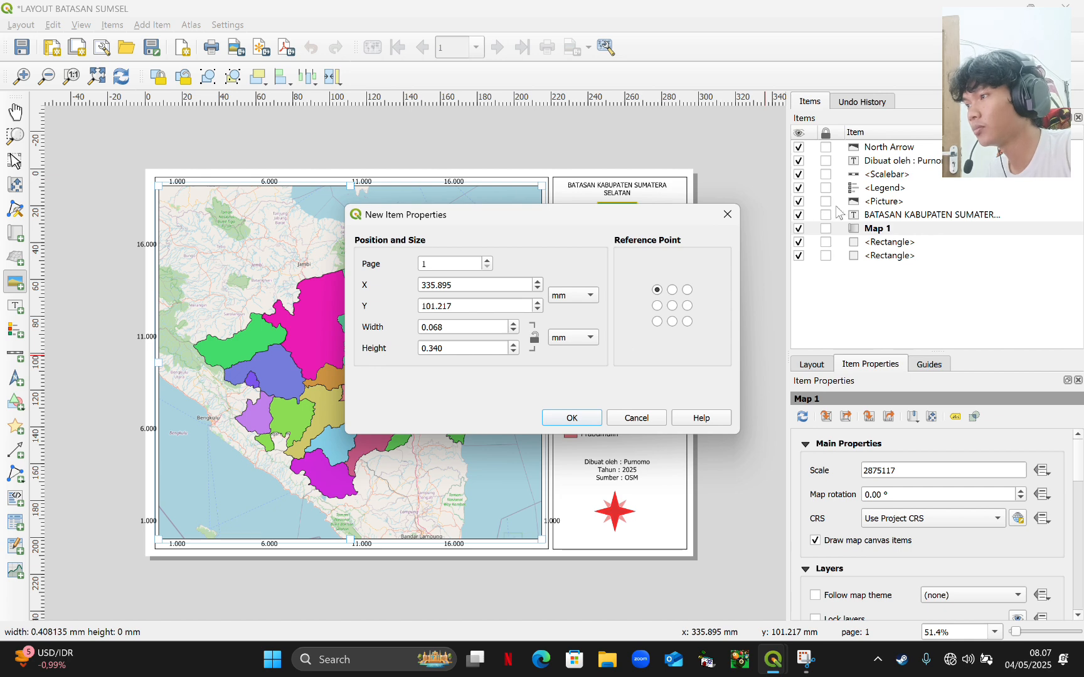
{"action": "left_click", "coordinate": [726, 213]}
{"action": "left_click", "coordinate": [572, 380]}
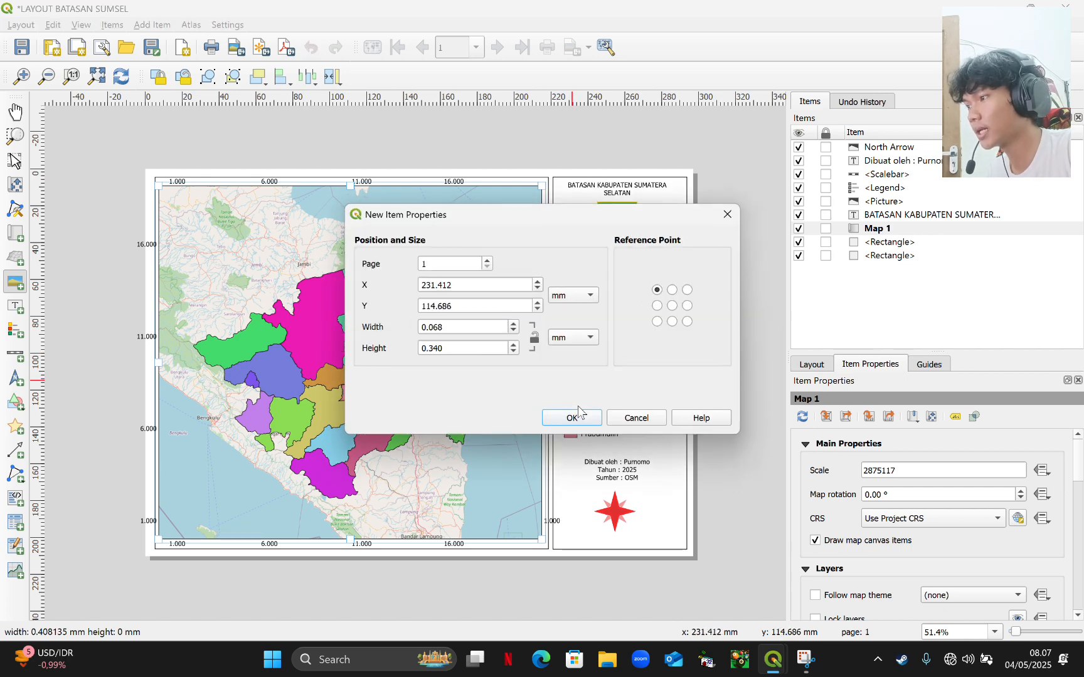
{"action": "left_click", "coordinate": [651, 420]}
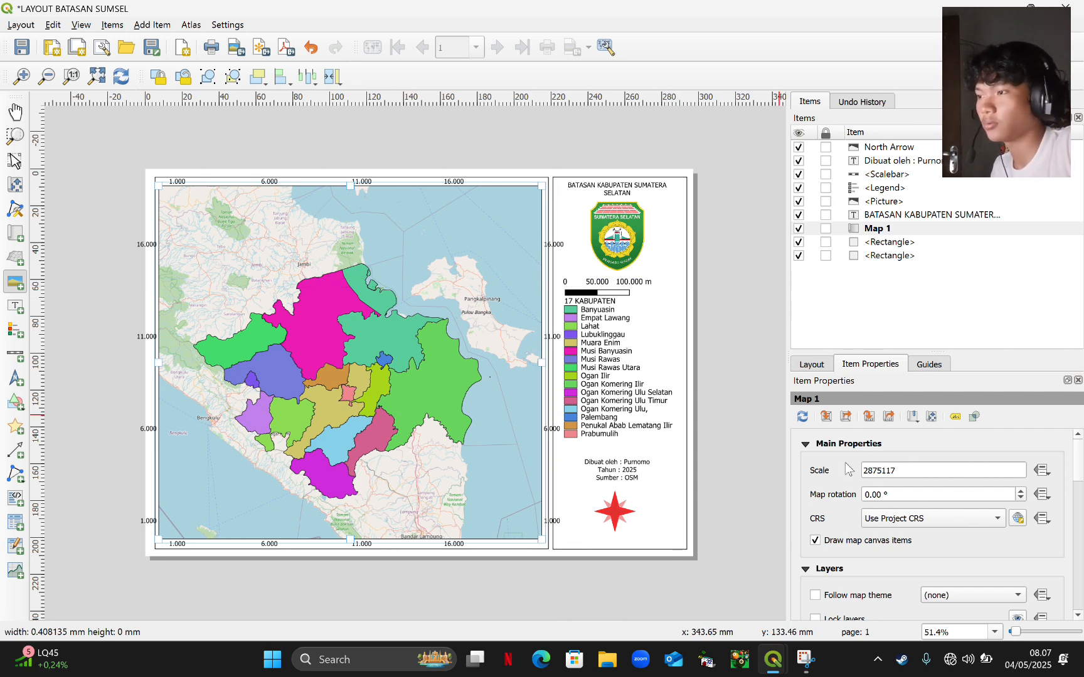
{"action": "scroll", "coordinate": [935, 533], "scroll_direction": "down", "scroll_amount": 1}
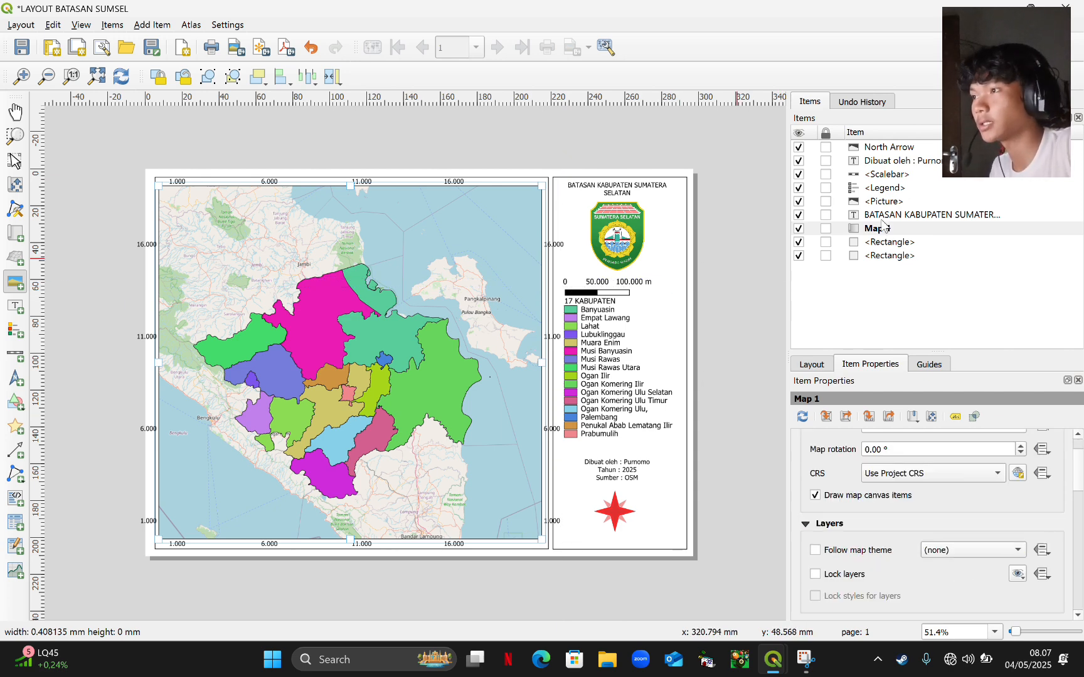
Try a label unit multiplier of 2 on the scalebar, restore it to 1, and examine the segment settings
{"action": "left_click", "coordinate": [885, 176]}
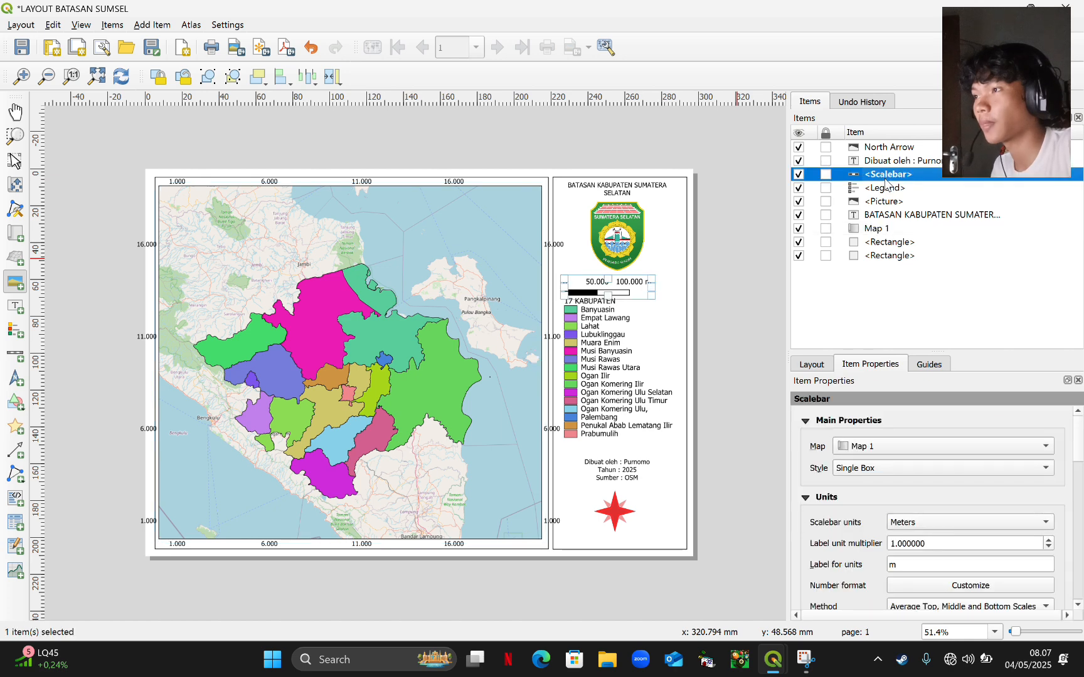
{"action": "double_click", "coordinate": [902, 542]}
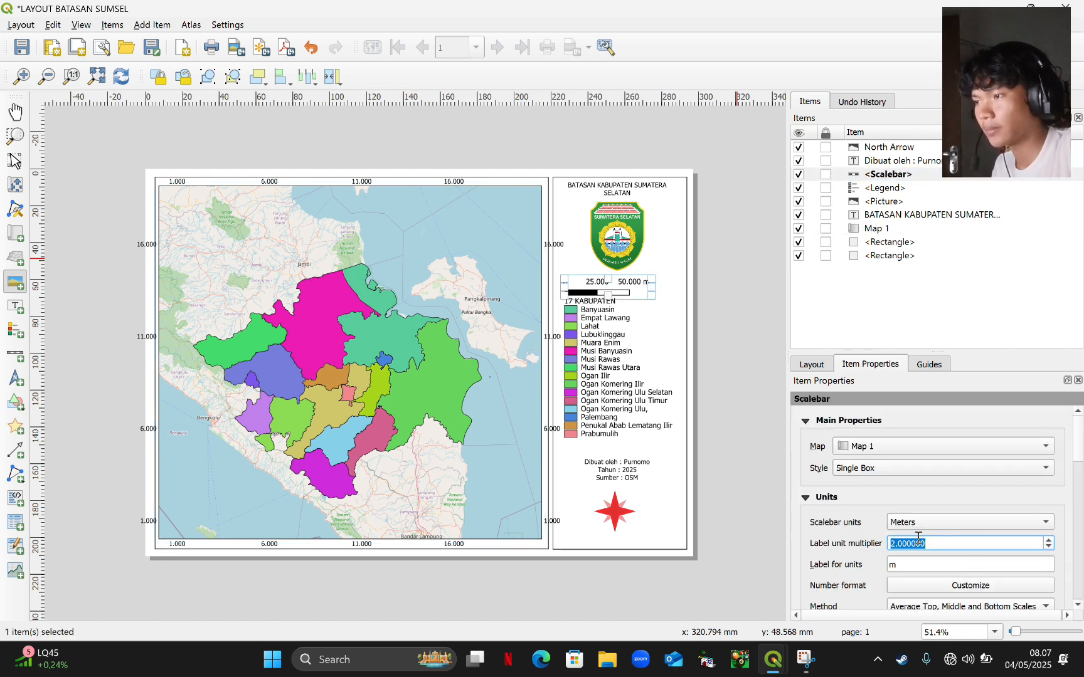
{"action": "scroll", "coordinate": [928, 544], "scroll_direction": "down", "scroll_amount": 1}
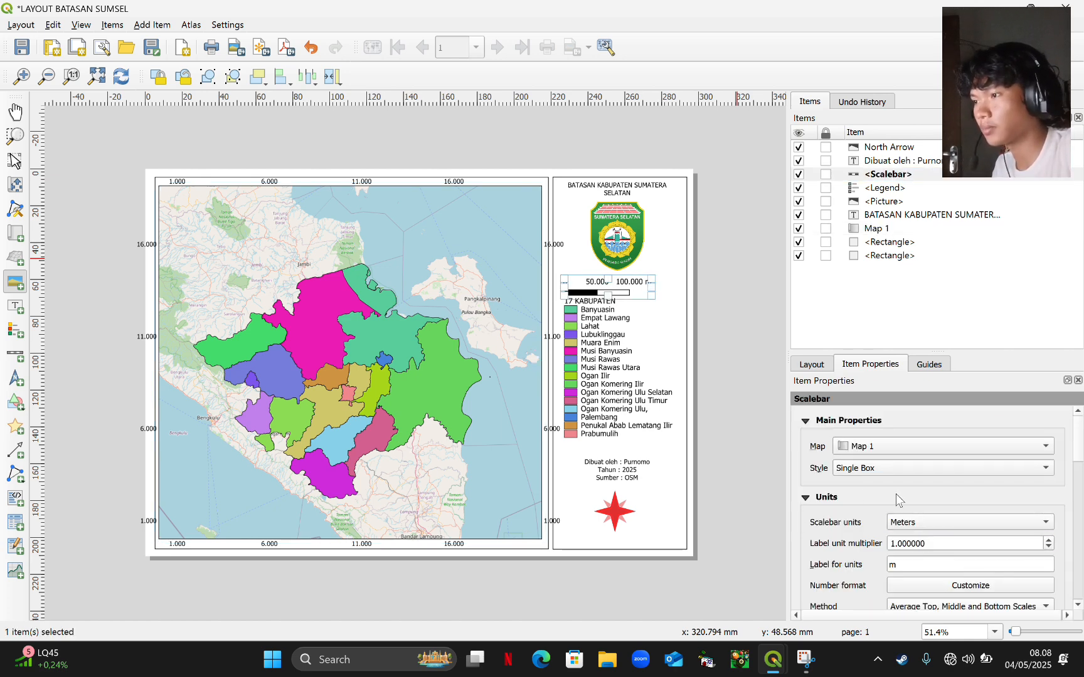
{"action": "scroll", "coordinate": [877, 528], "scroll_direction": "down", "scroll_amount": 5}
{"action": "scroll", "coordinate": [876, 545], "scroll_direction": "up", "scroll_amount": 3}
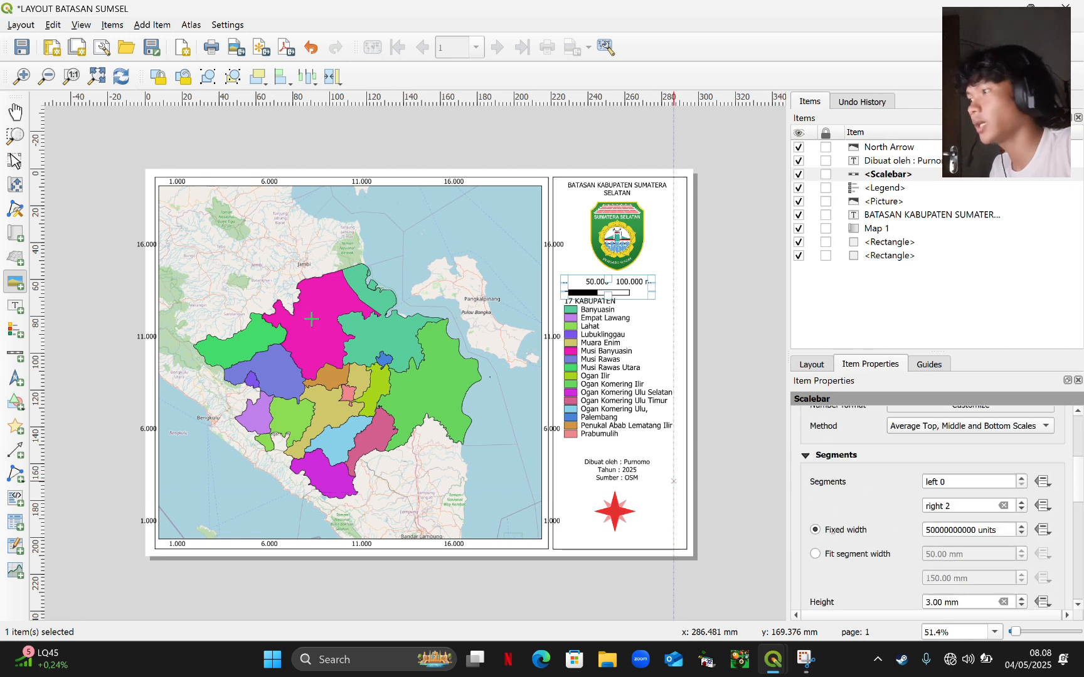
{"action": "scroll", "coordinate": [308, 319], "scroll_direction": "up", "scroll_amount": 1}
{"action": "scroll", "coordinate": [276, 311], "scroll_direction": "down", "scroll_amount": 2}
Save the project from the layout, and view the PDF export dialog for LAYOUT BATASAN SUMSEL without exporting
{"action": "left_click", "coordinate": [22, 47]}
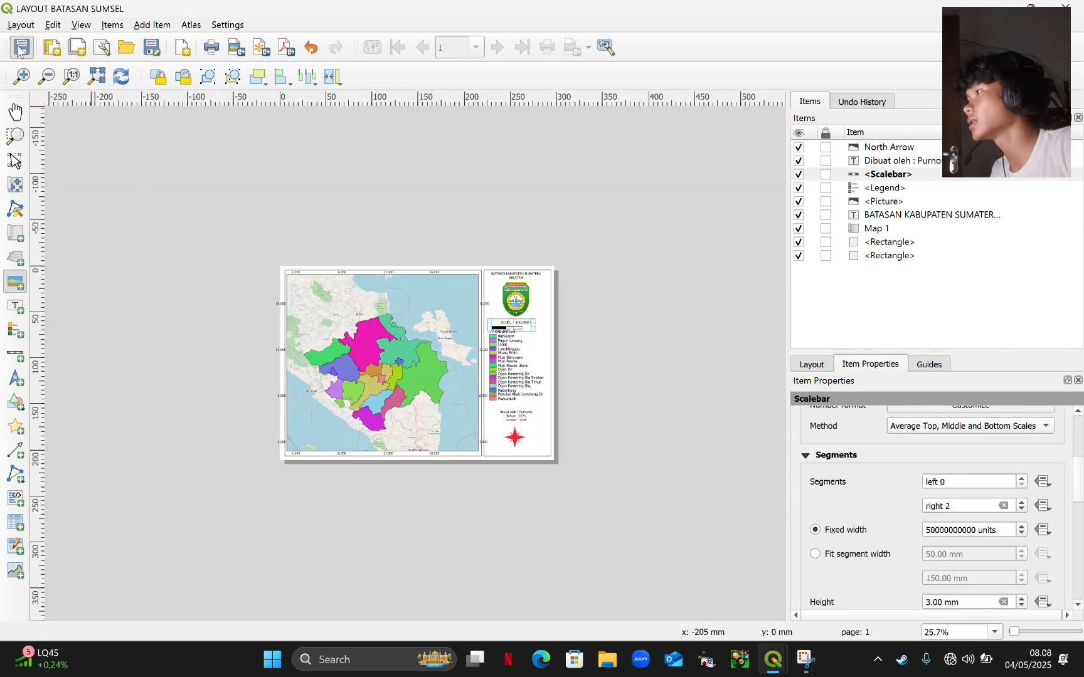
{"action": "left_click", "coordinate": [25, 25]}
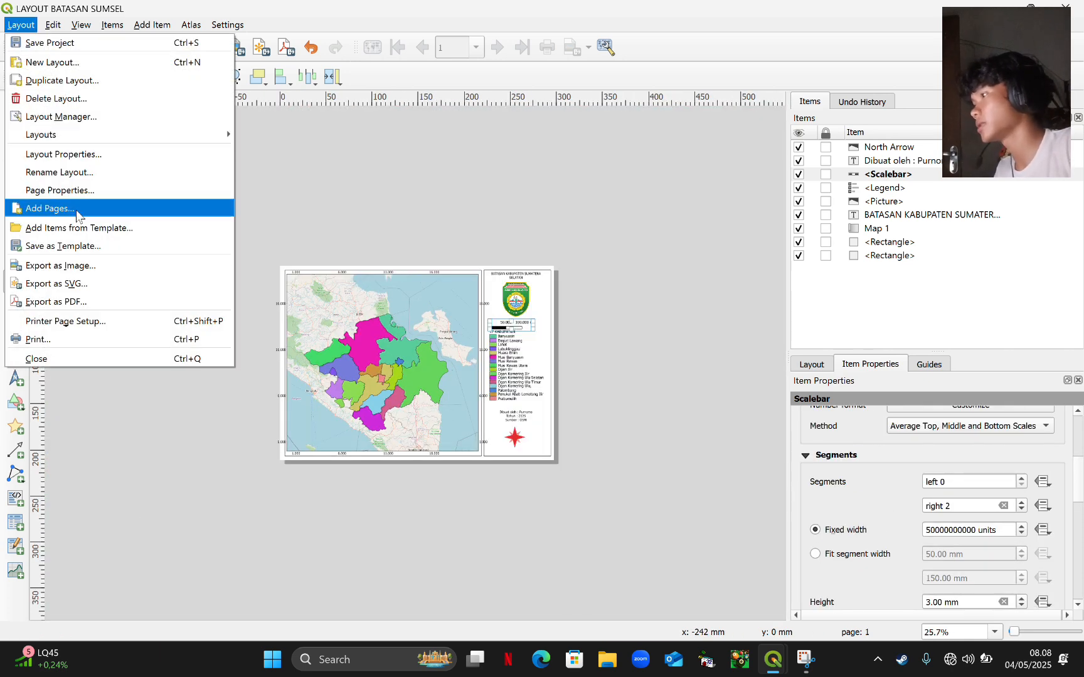
{"action": "left_click", "coordinate": [80, 305]}
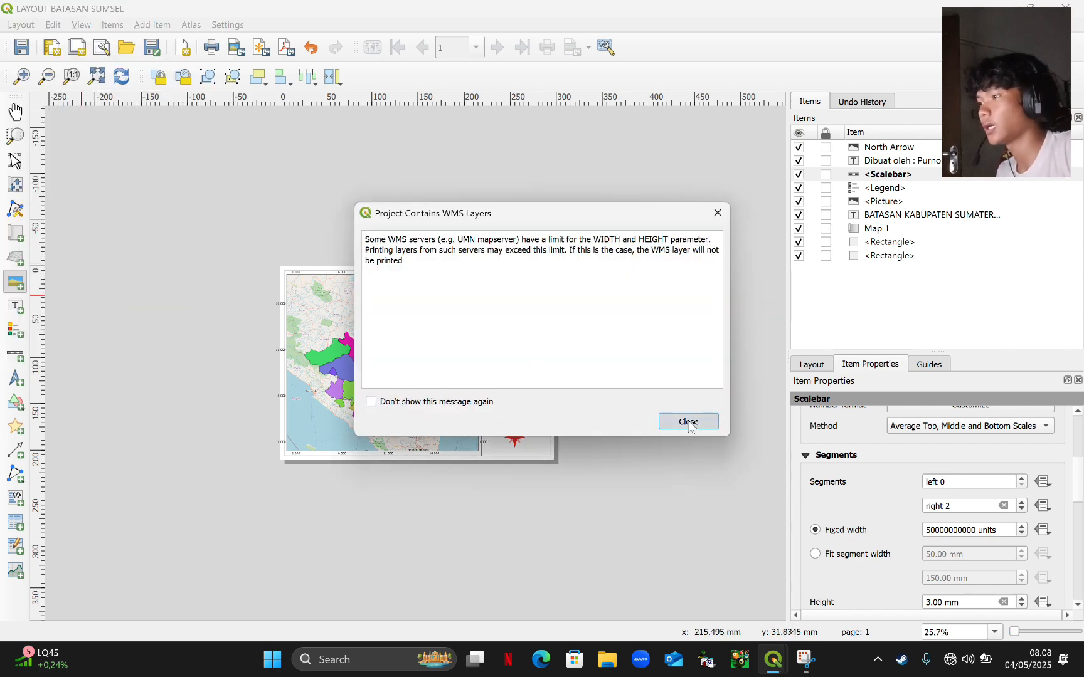
{"action": "left_click", "coordinate": [685, 423]}
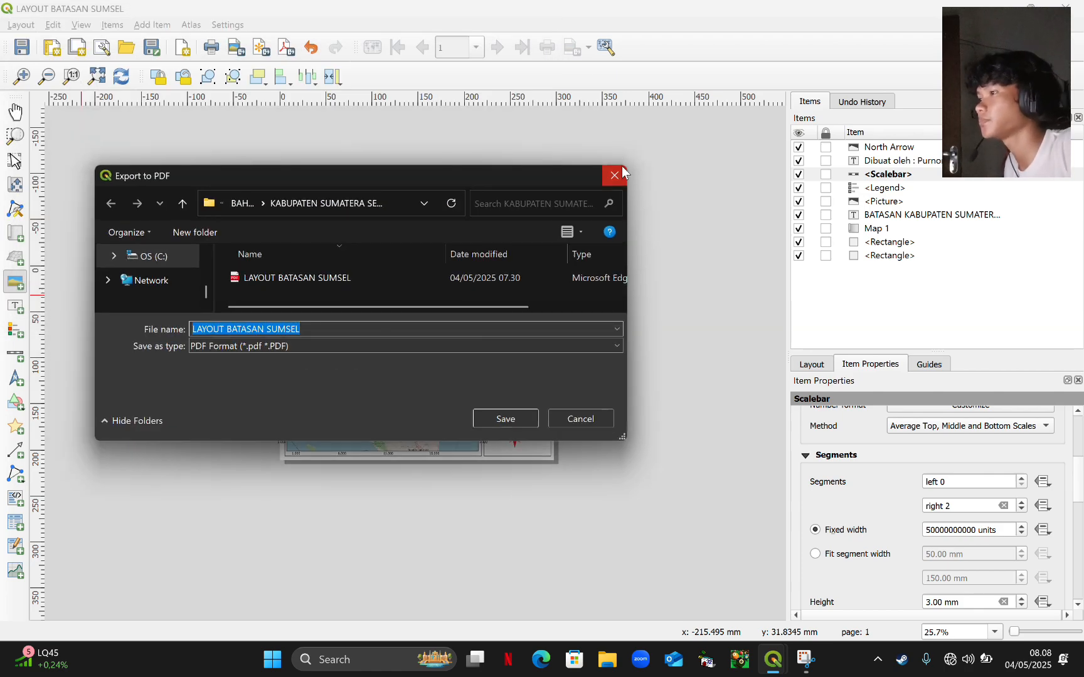
{"action": "left_click", "coordinate": [614, 175]}
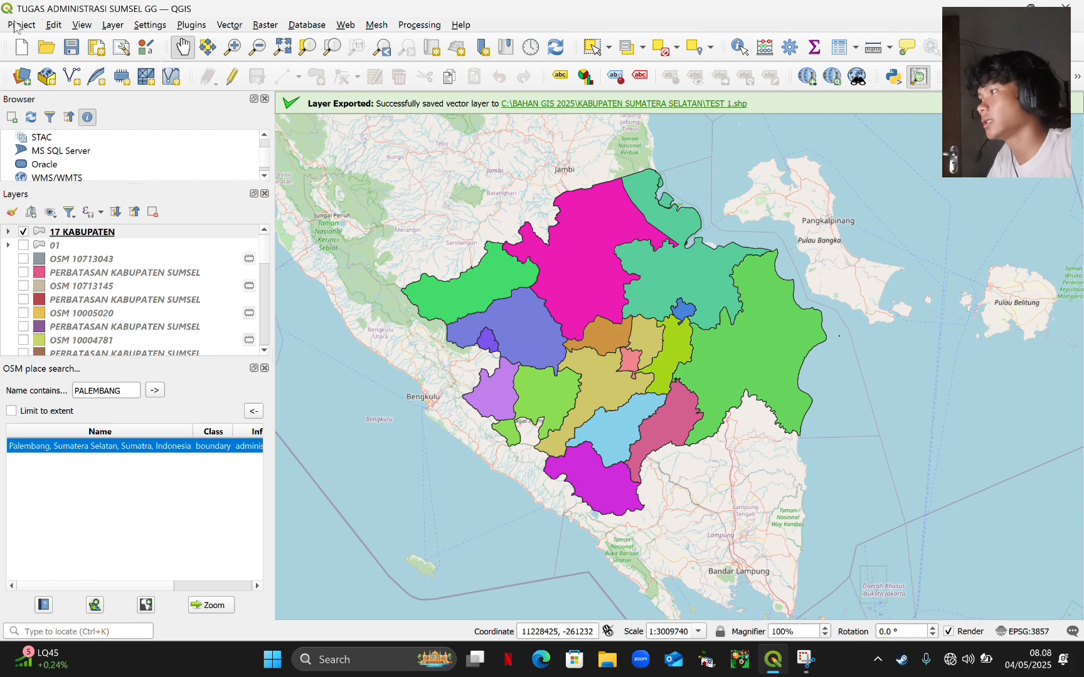
View the Save Project As dialog for TUGAS ADMINISTRASI SUMSEL GG in the main QGIS window, and dismiss it without saving
{"action": "left_click", "coordinate": [17, 25]}
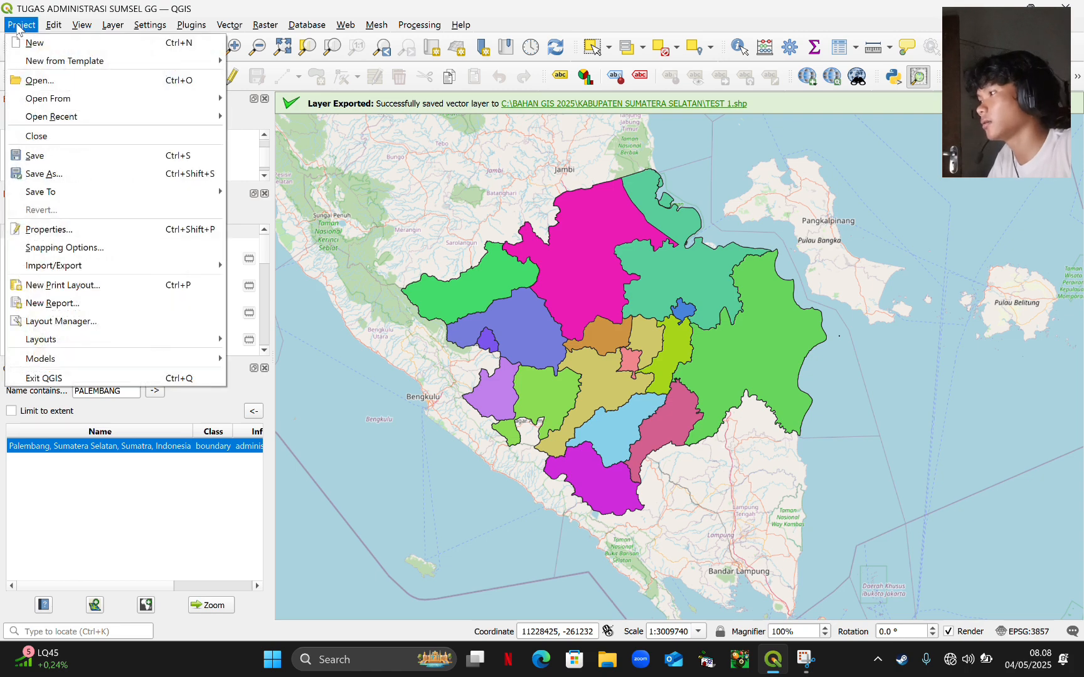
{"action": "left_click", "coordinate": [69, 173]}
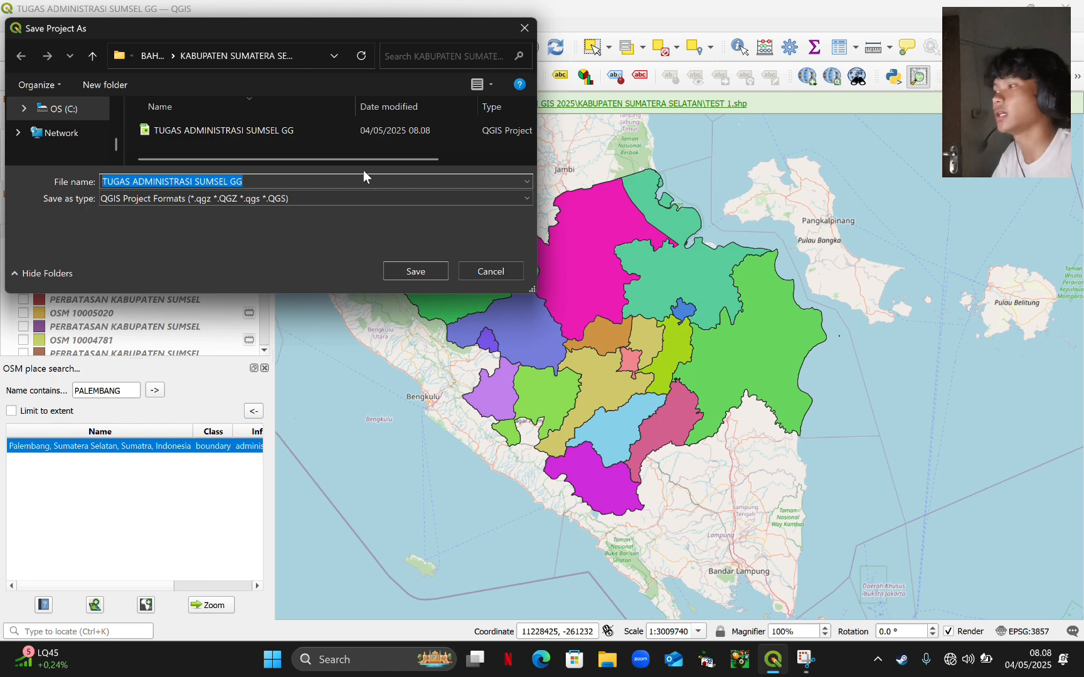
{"action": "left_click_drag", "start_coordinate": [316, 35], "coordinate": [561, 211]}
{"action": "left_click", "coordinate": [595, 211]}
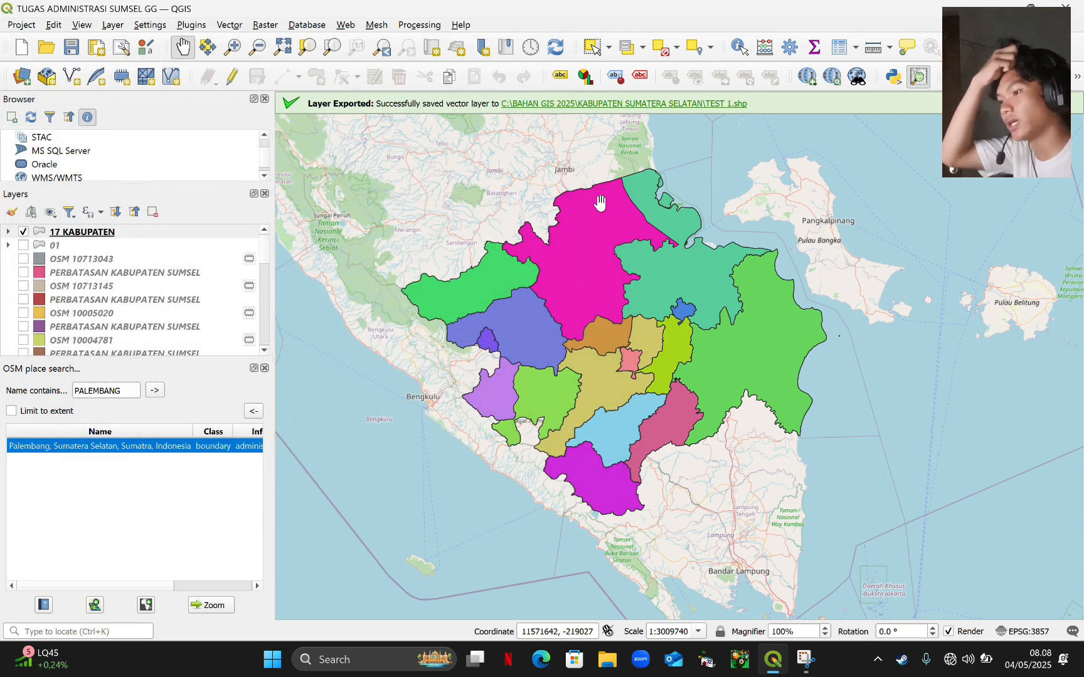